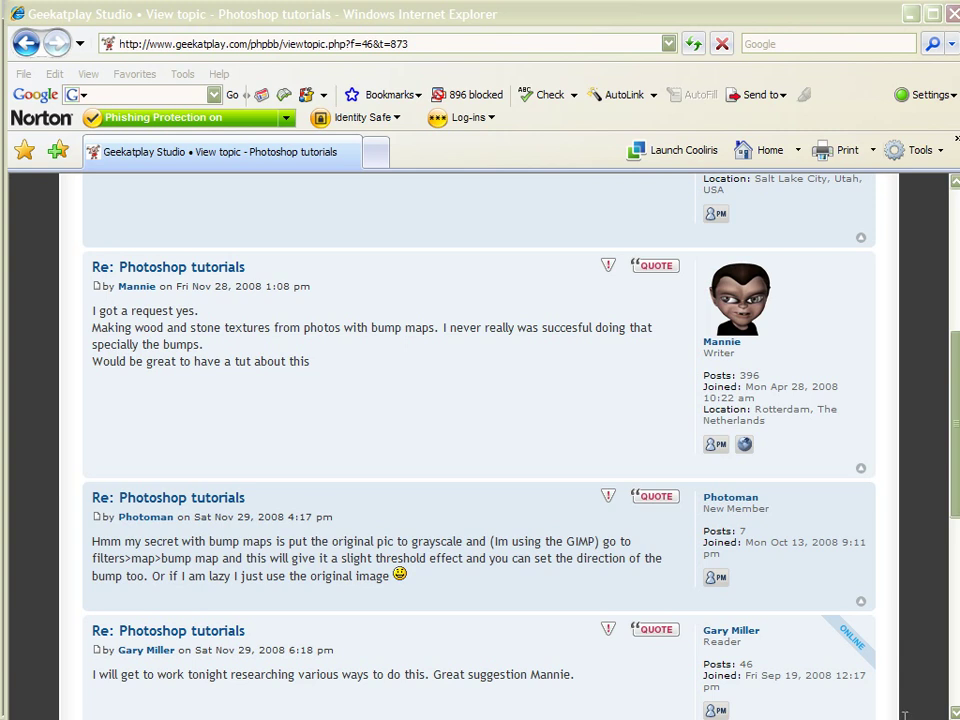
Switch to Photoshop and close the open document containing the blurred white circle
click(951, 13)
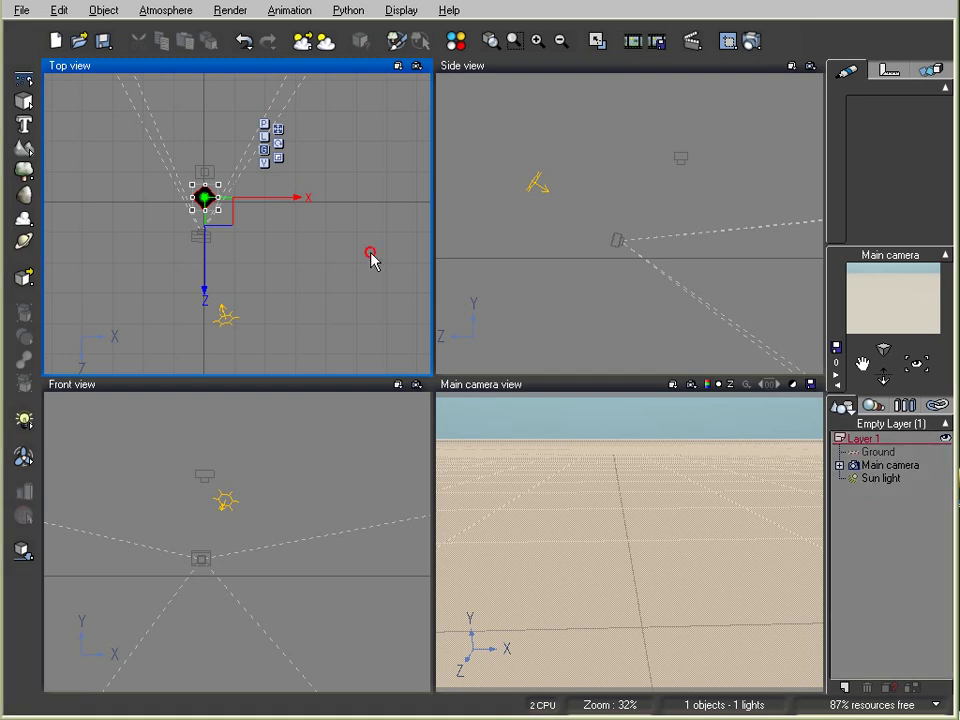
click(651, 182)
click(409, 428)
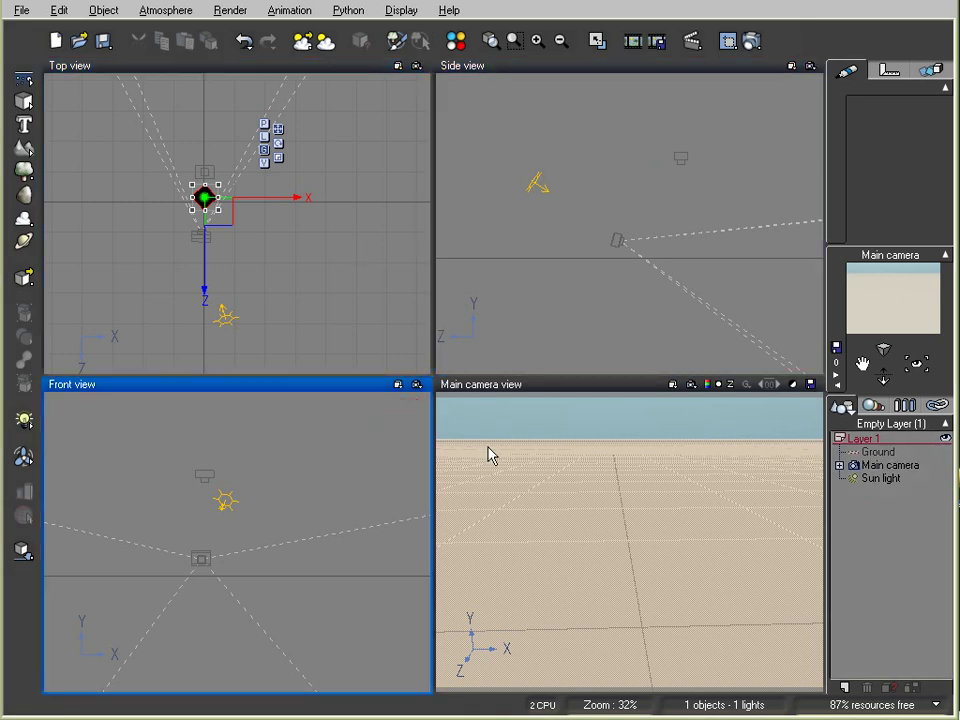
click(450, 400)
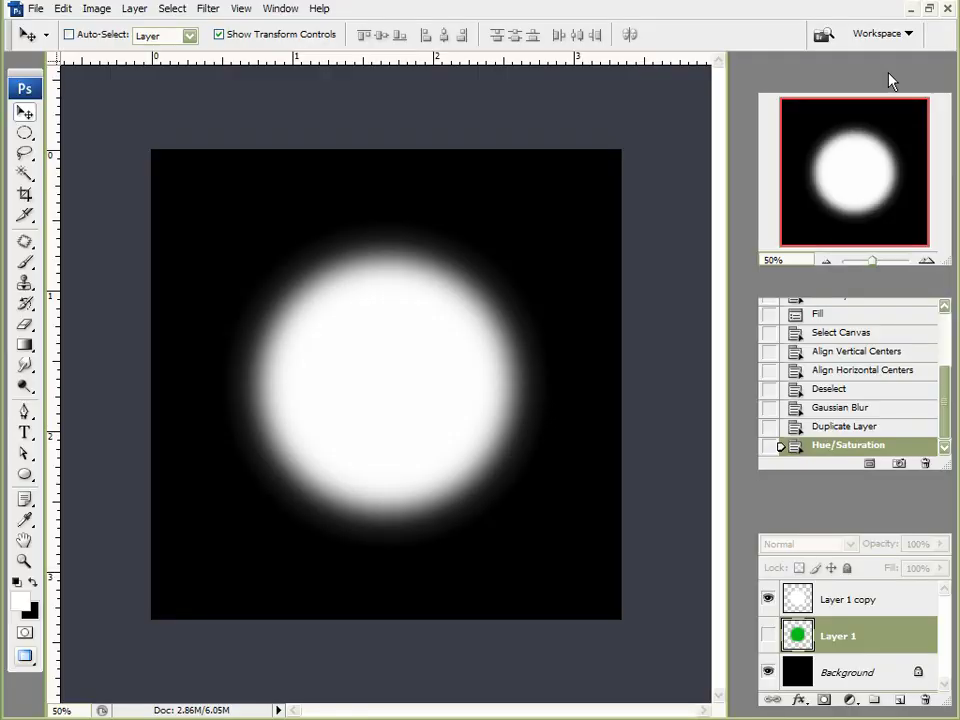
click(946, 8)
click(412, 187)
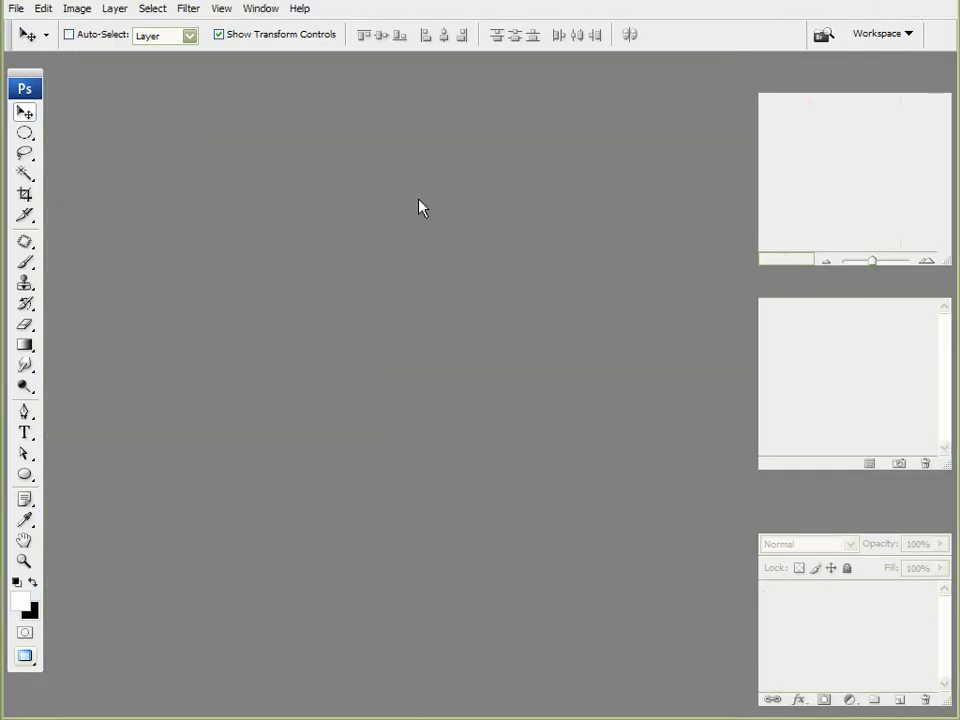
Create a 1000 × 1000 pixel RGB document at 300 pixels/inch and fill its background with black
click(15, 8)
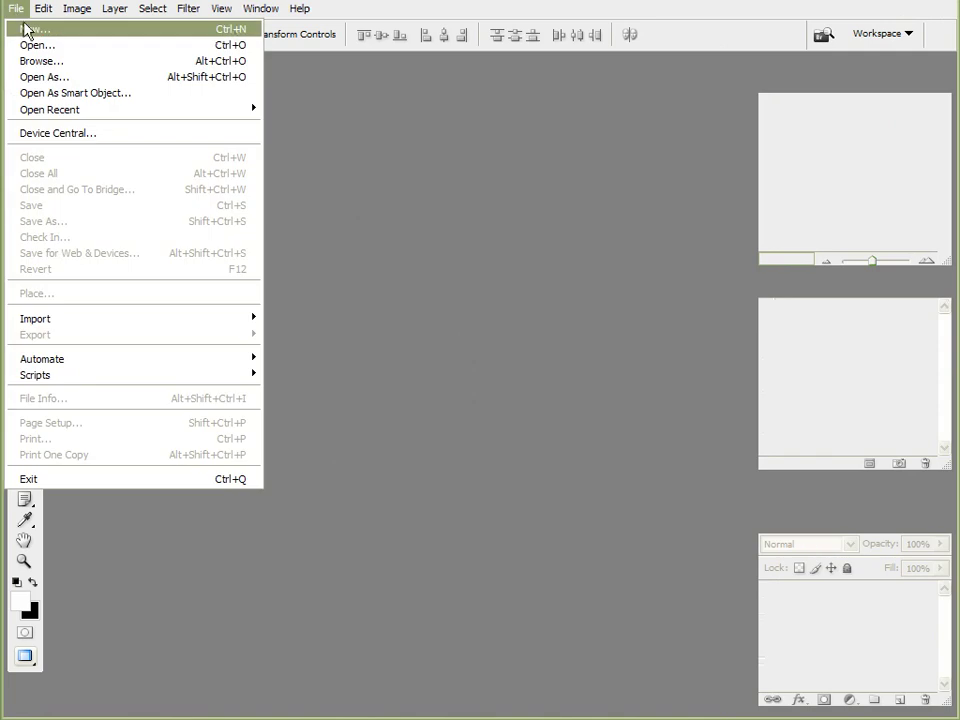
click(16, 28)
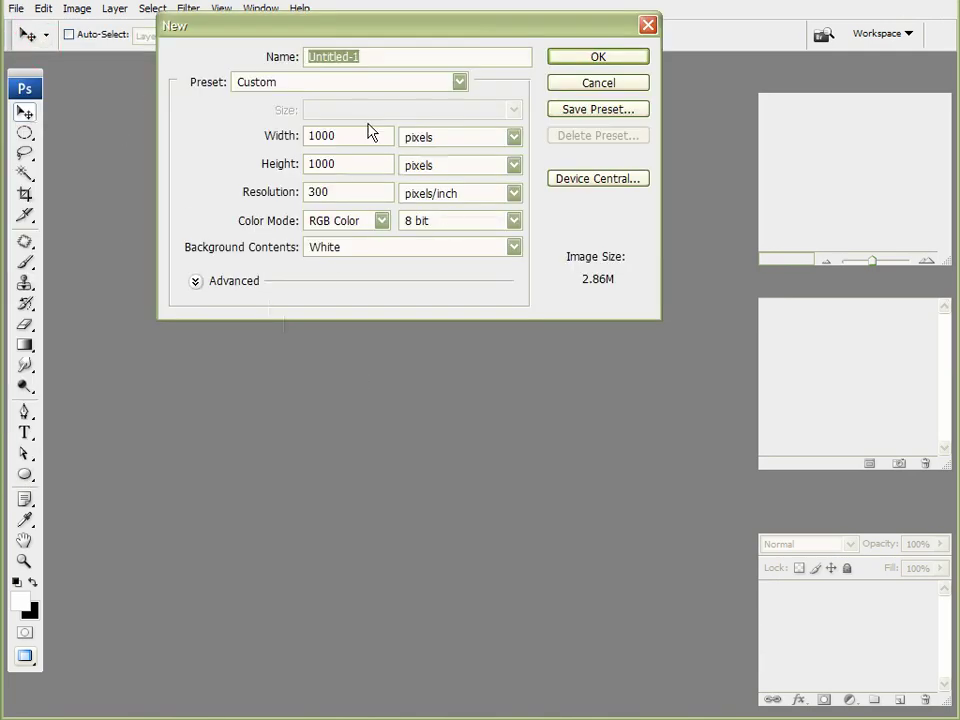
click(622, 58)
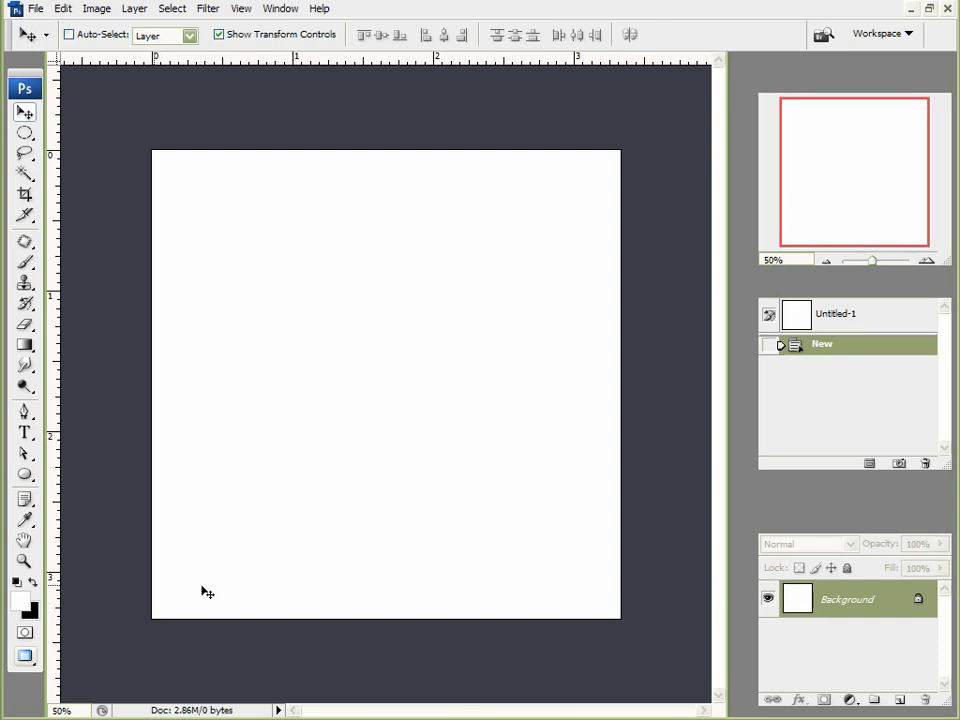
click(17, 581)
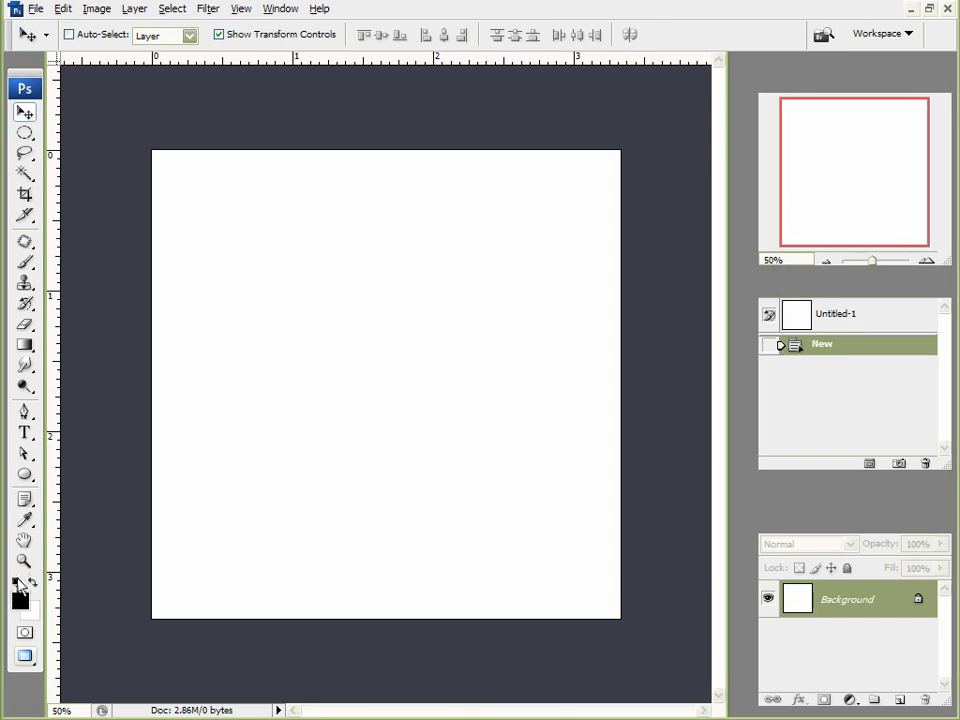
key(alt+BackSpace)
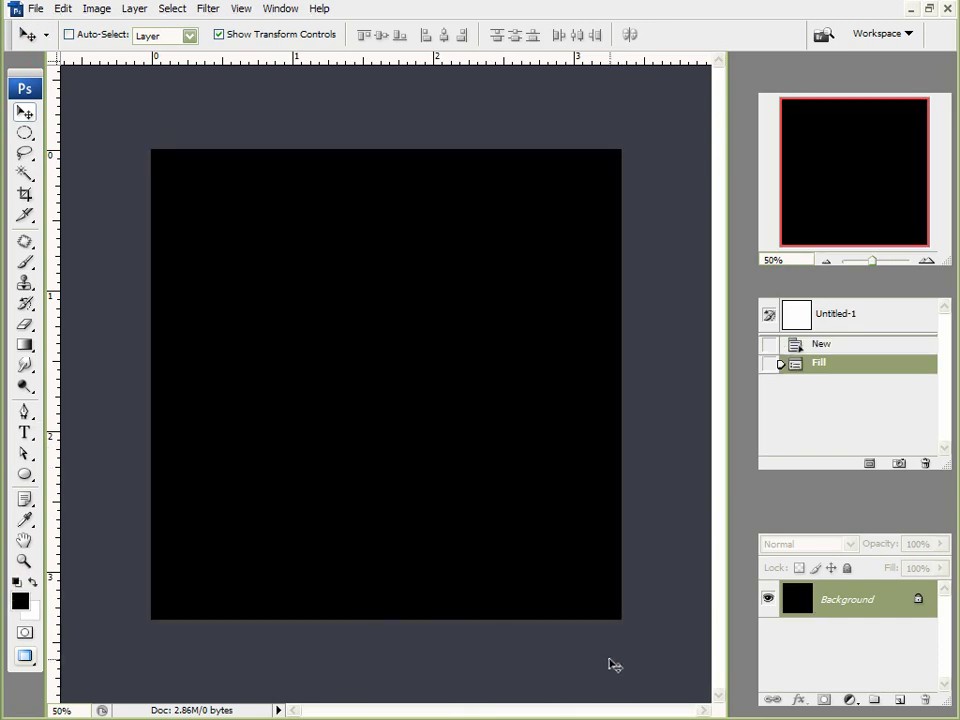
On a new layer, select a circle about 1.9 inches across near the canvas centre and fill it with white
click(902, 702)
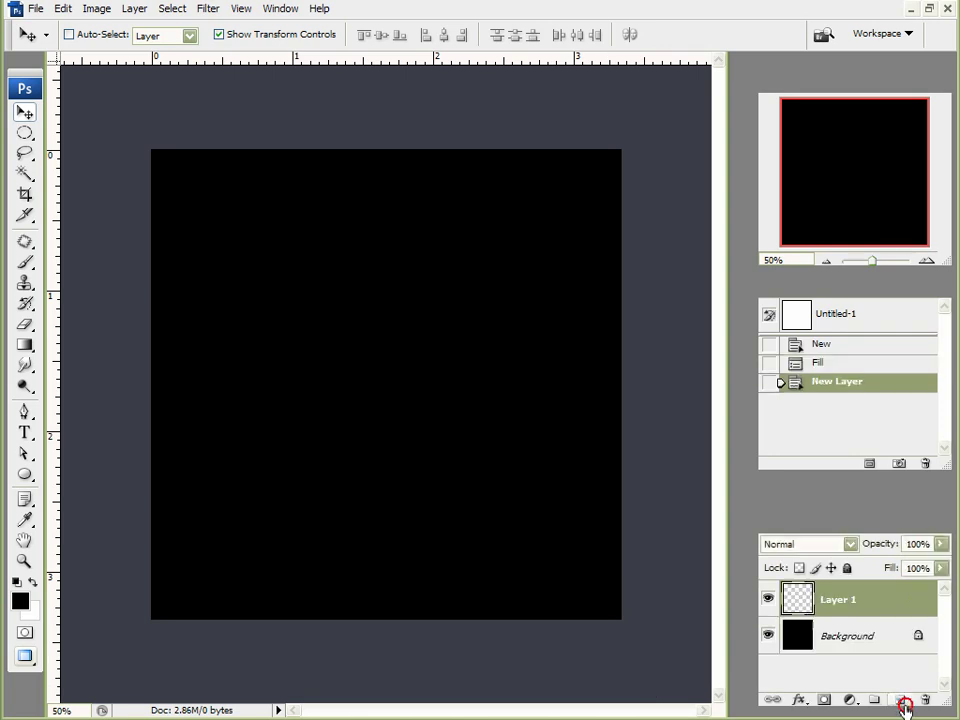
click(24, 132)
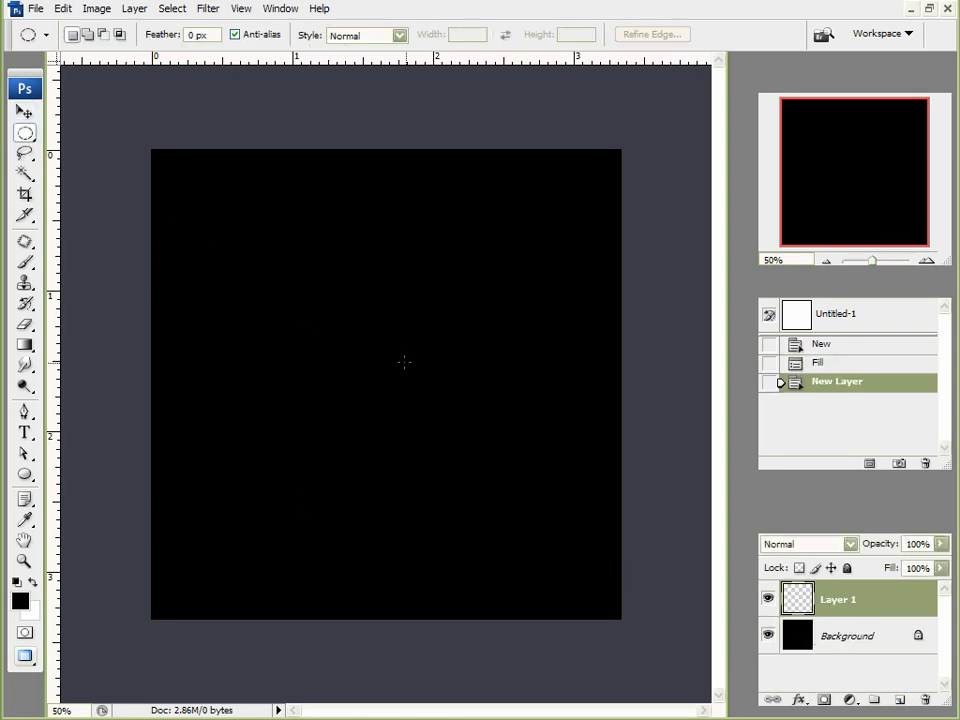
drag(253, 251, 532, 516)
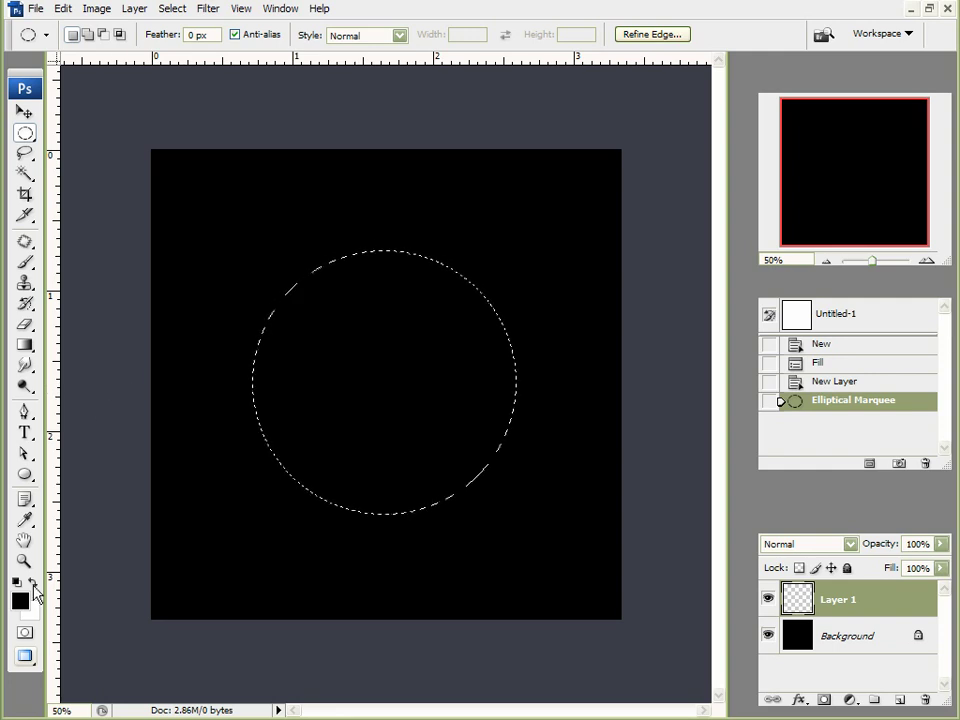
click(33, 584)
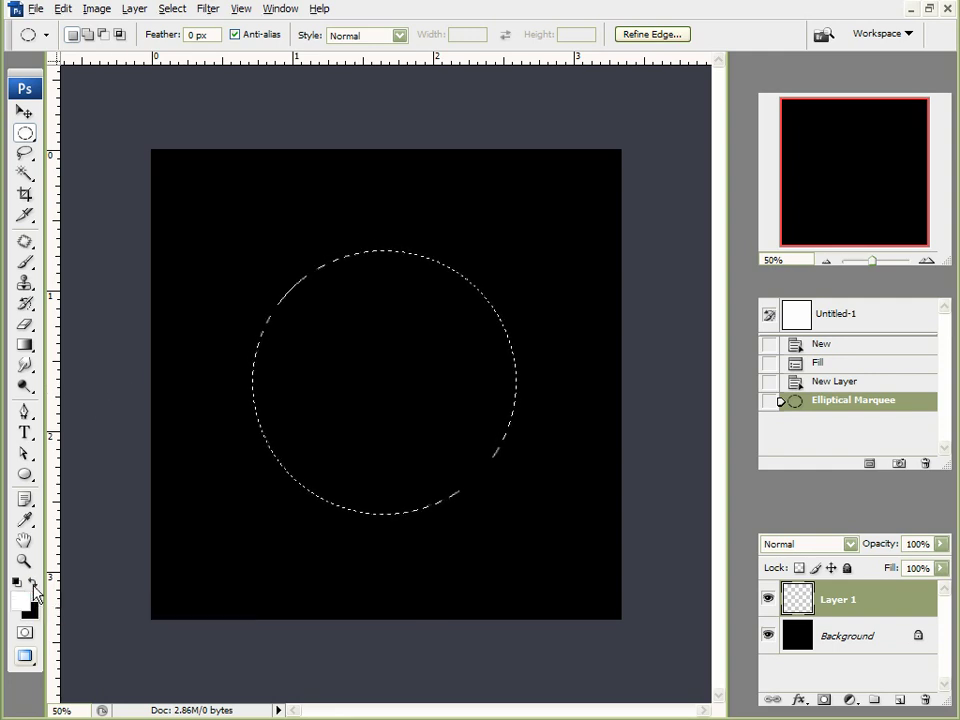
key(alt+BackSpace)
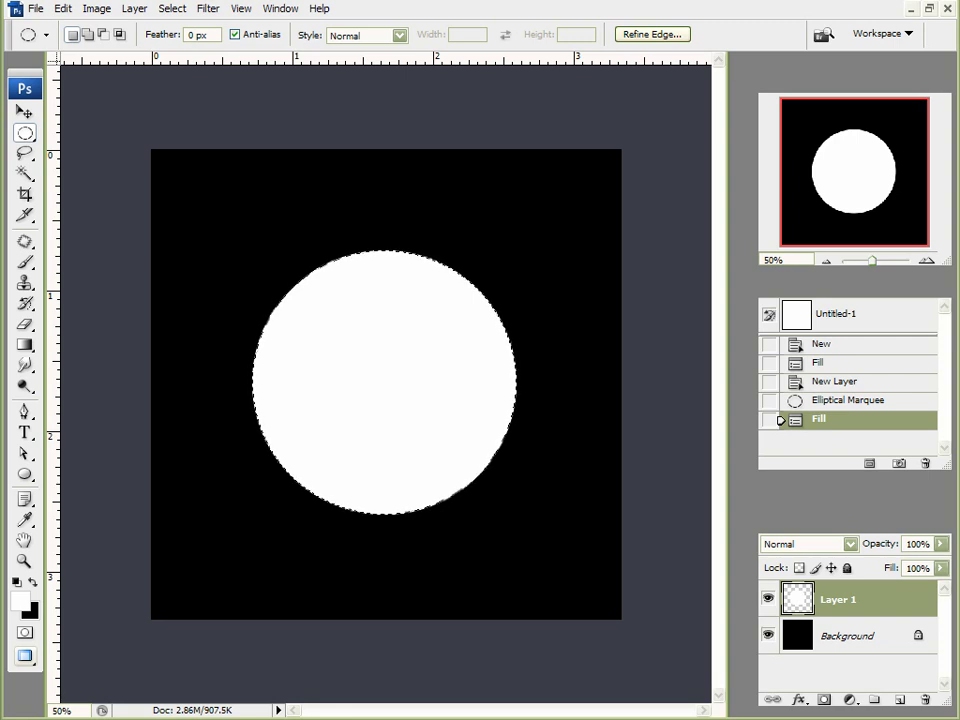
Align the white circle to the vertical and horizontal centres of the canvas, and clear the selection
key(ctrl+a)
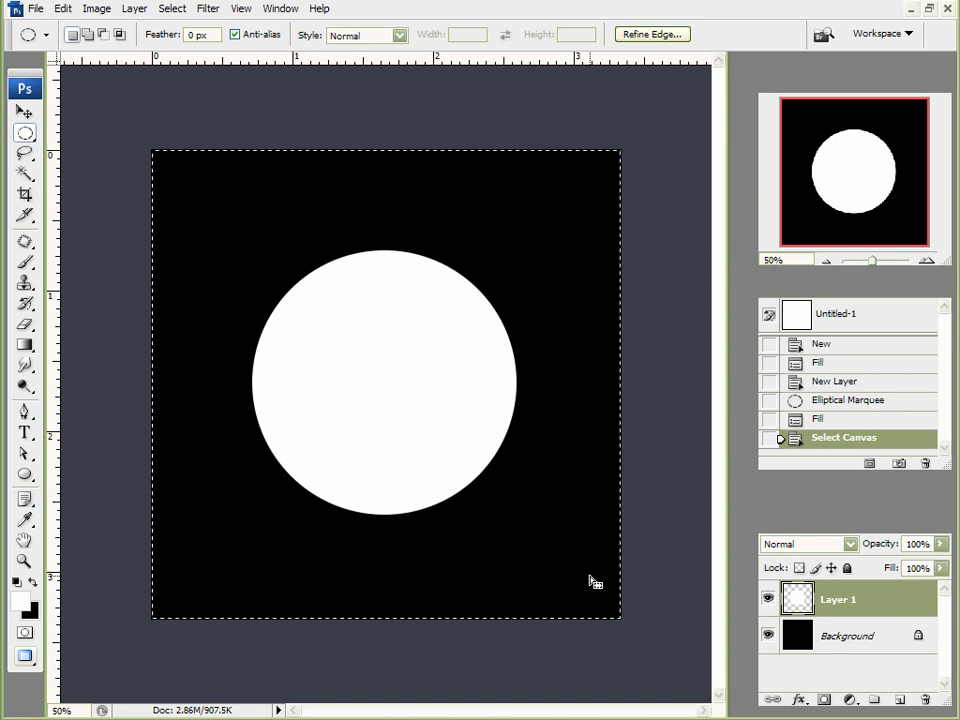
click(22, 113)
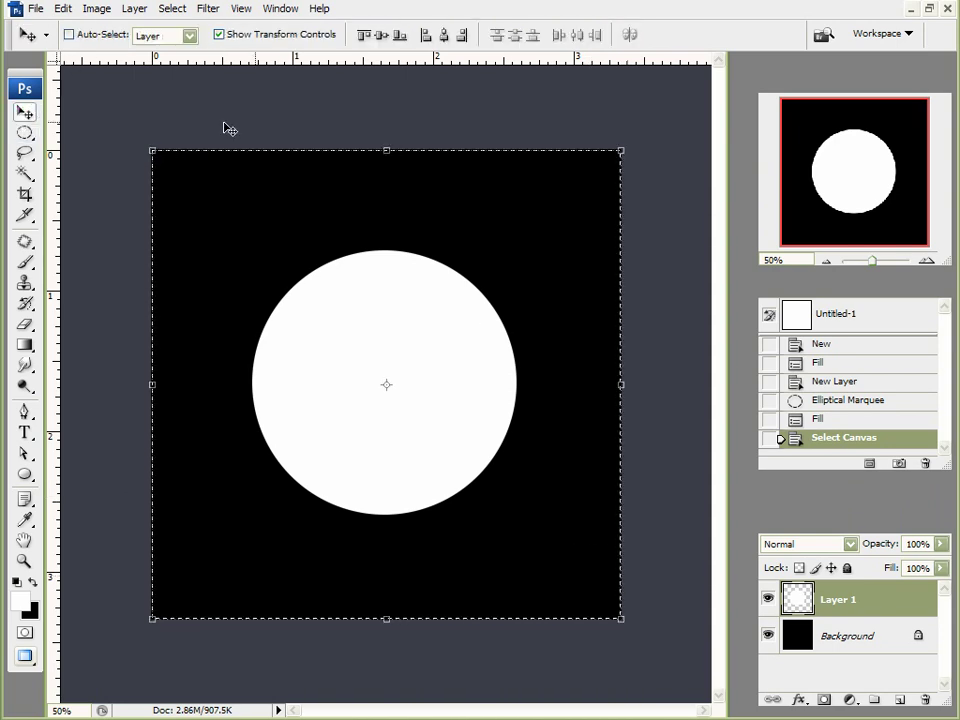
click(380, 36)
click(443, 35)
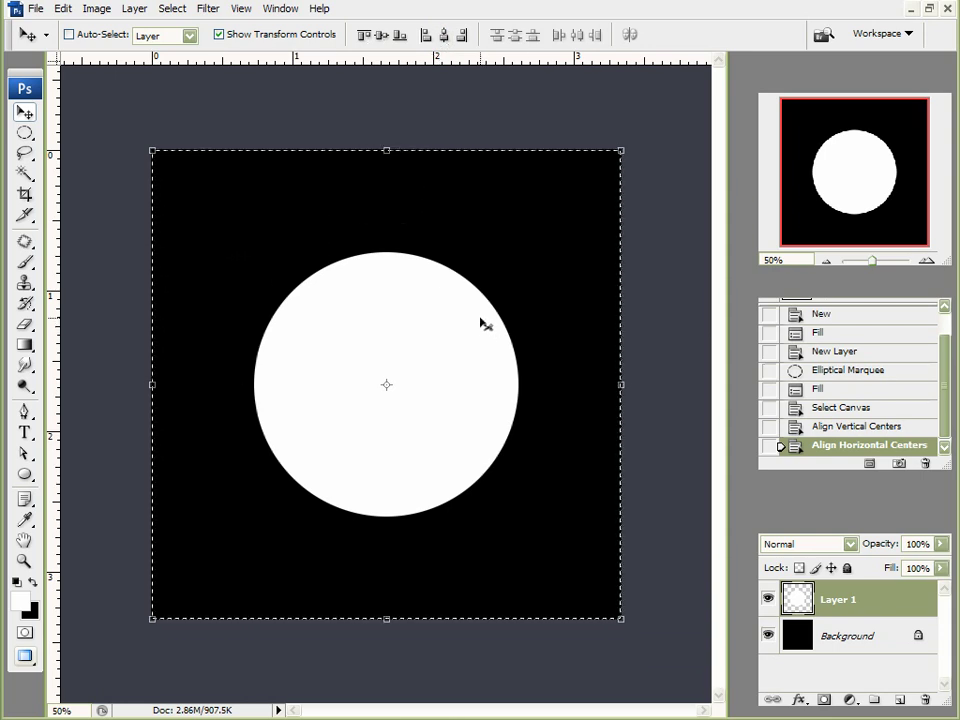
key(ctrl+d)
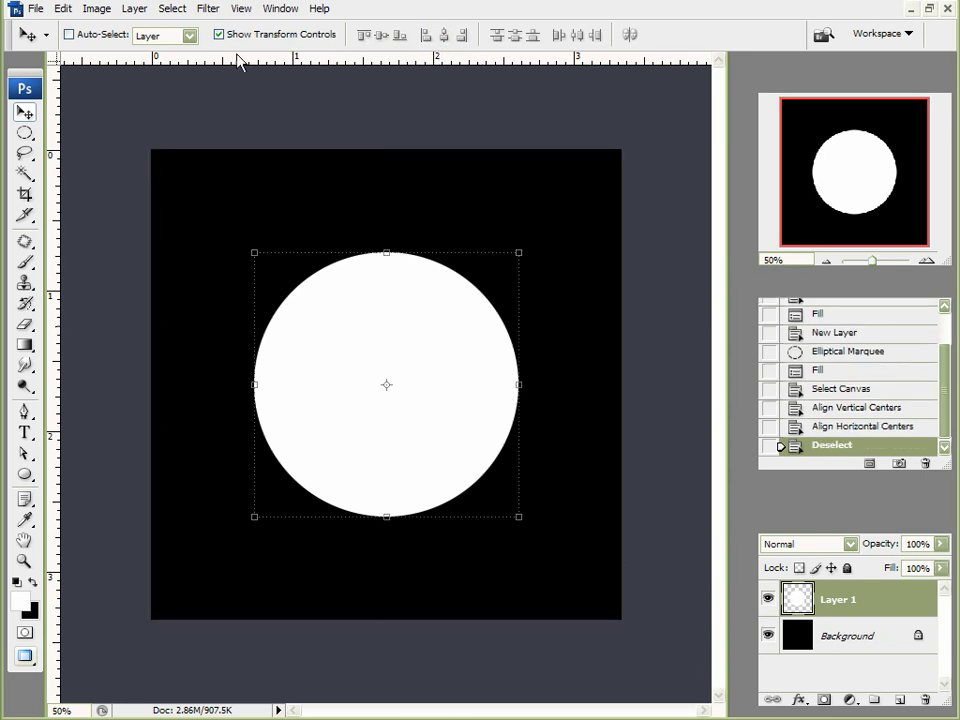
Soften the white circle with a Gaussian Blur of 21.4 pixels radius
click(204, 10)
mouse_move(205, 182)
click(476, 240)
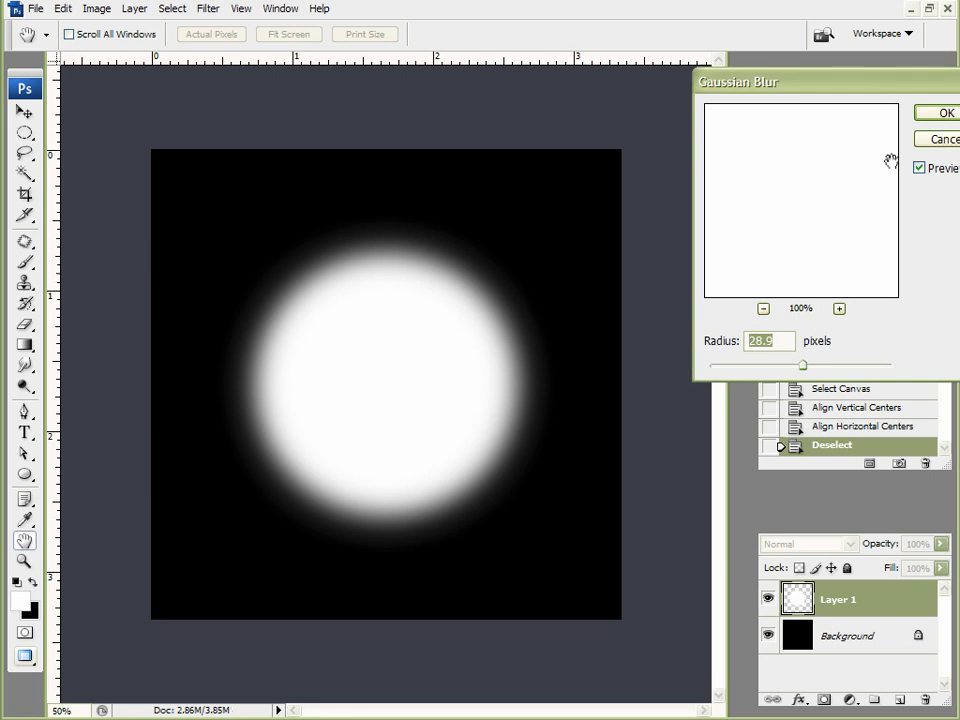
drag(794, 368, 795, 370)
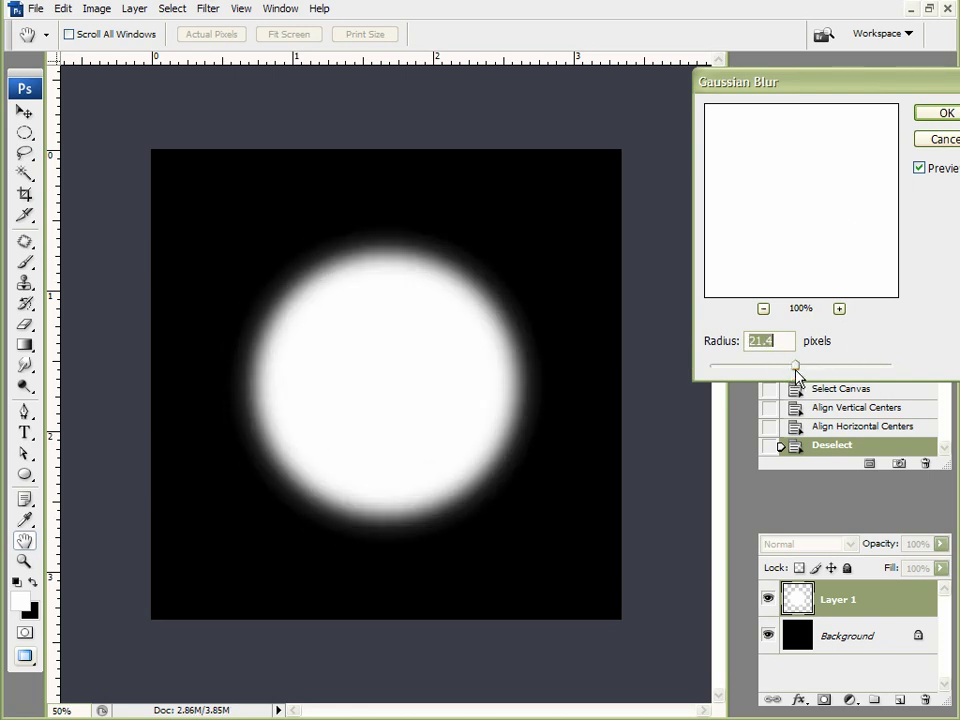
click(940, 113)
key(v)
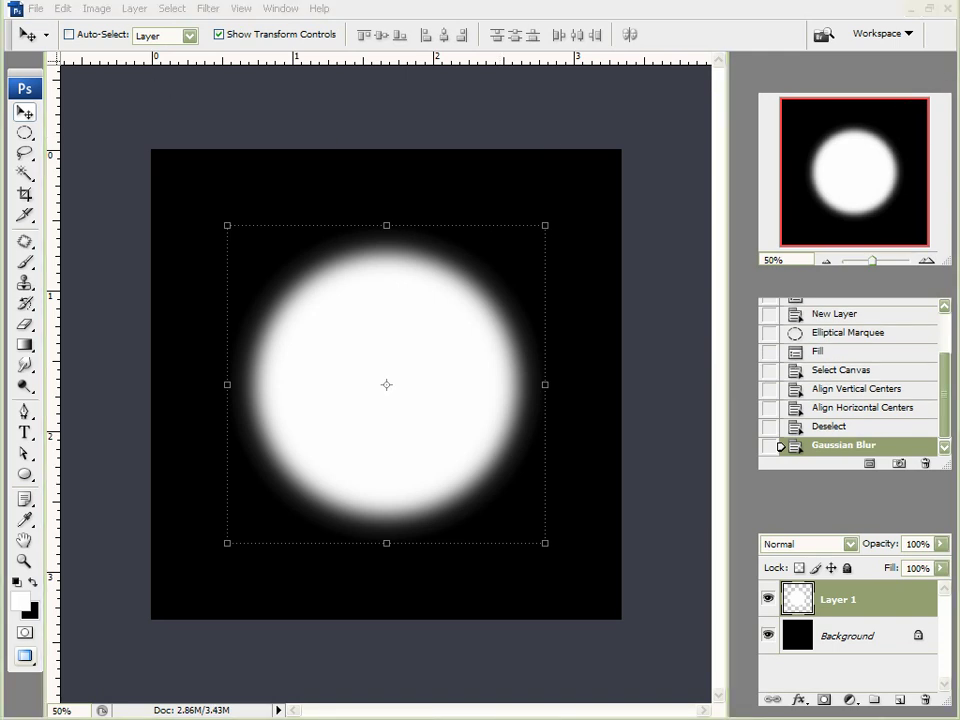
Save a JPEG copy of the black-and-white image to the Desktop as "Bump m" at maximum quality 12
click(35, 8)
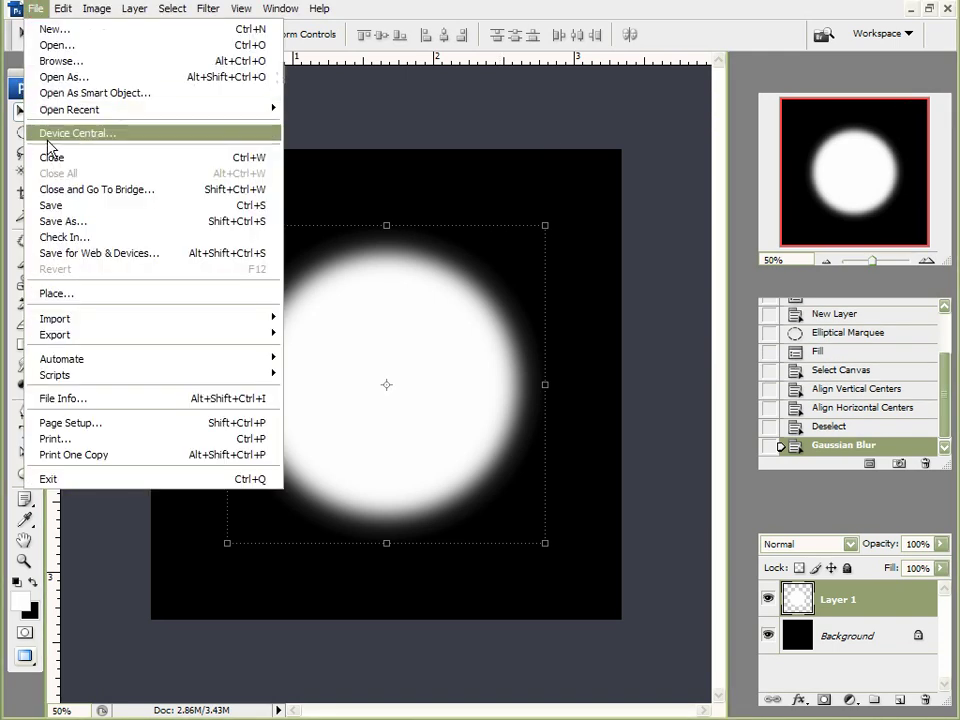
click(72, 221)
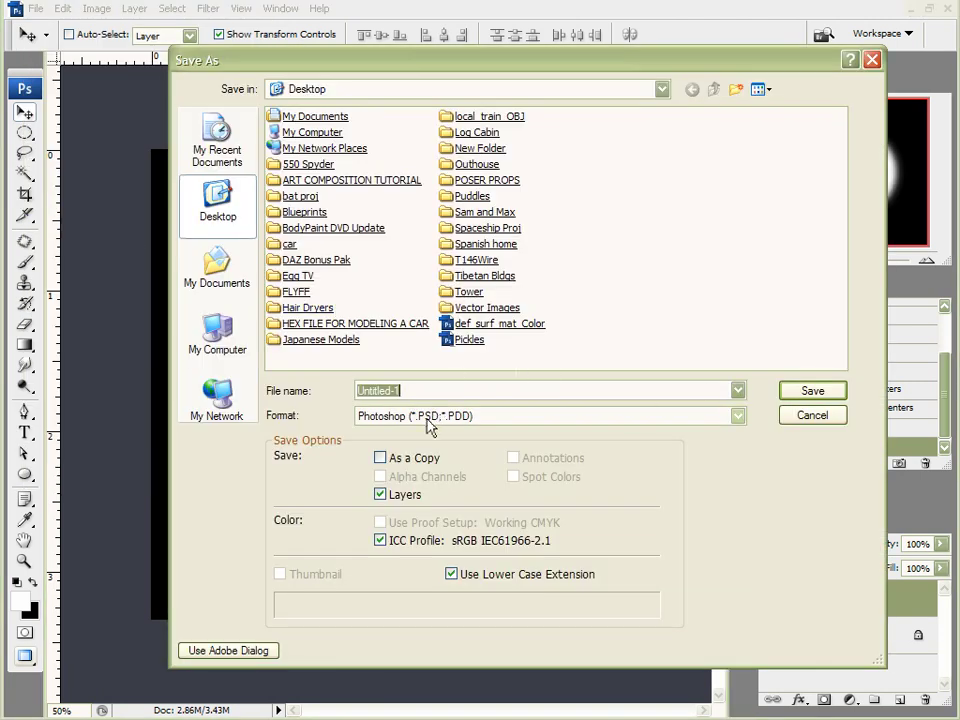
click(426, 416)
click(405, 542)
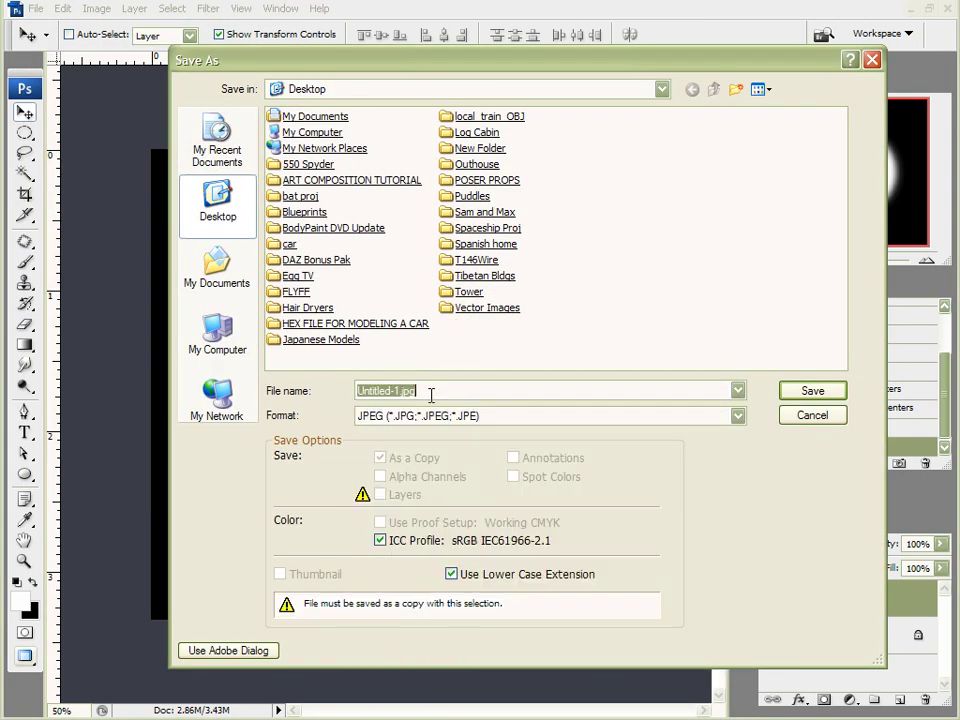
text(Bum)
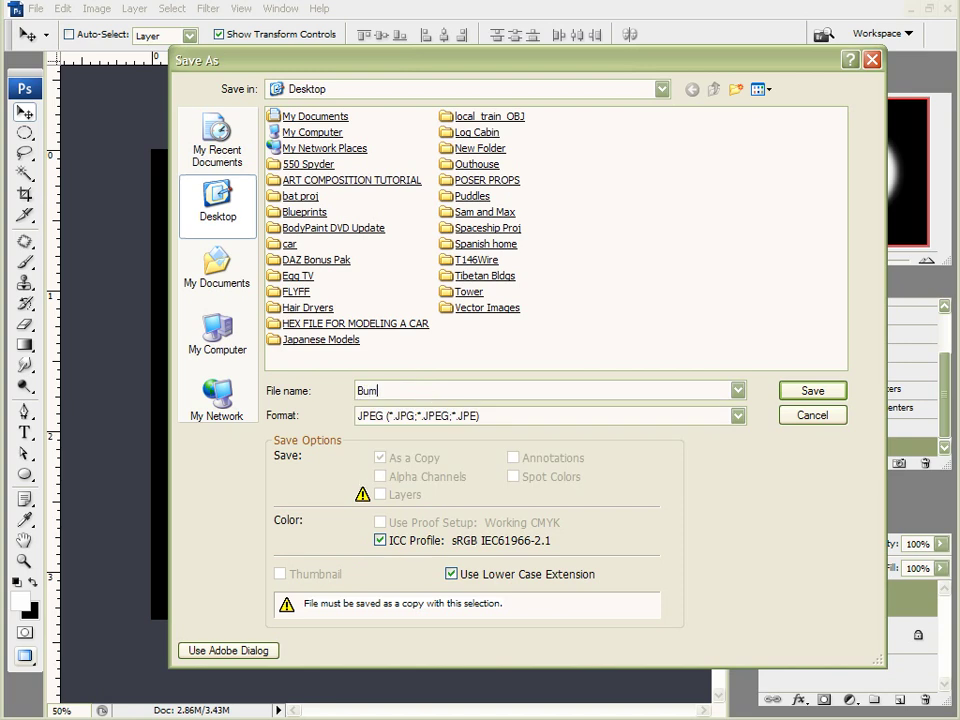
text(p m)
key(Return)
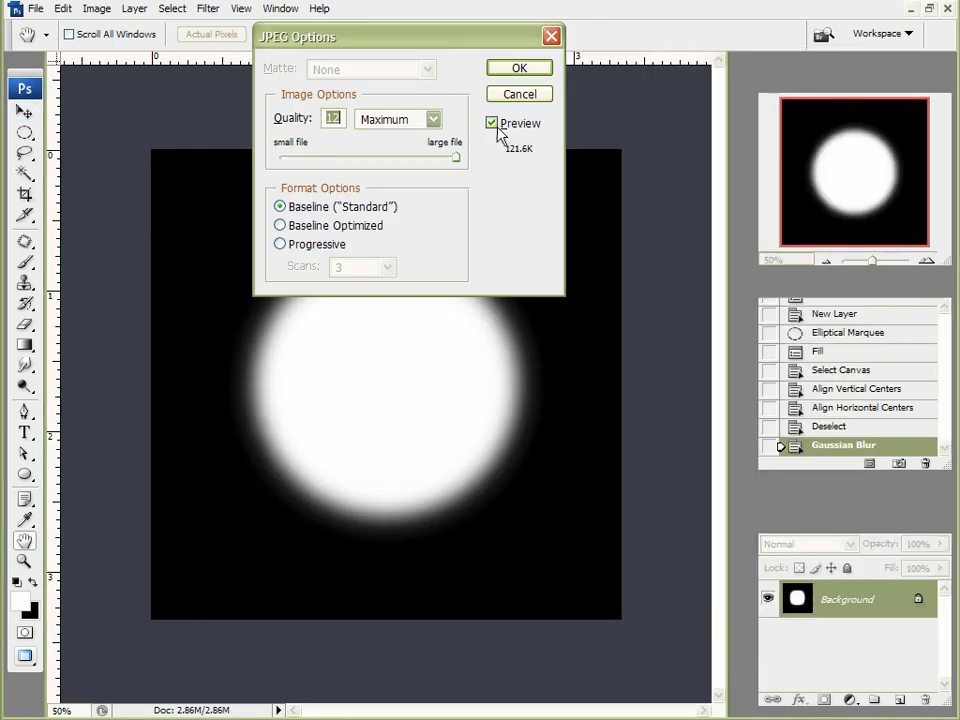
click(537, 67)
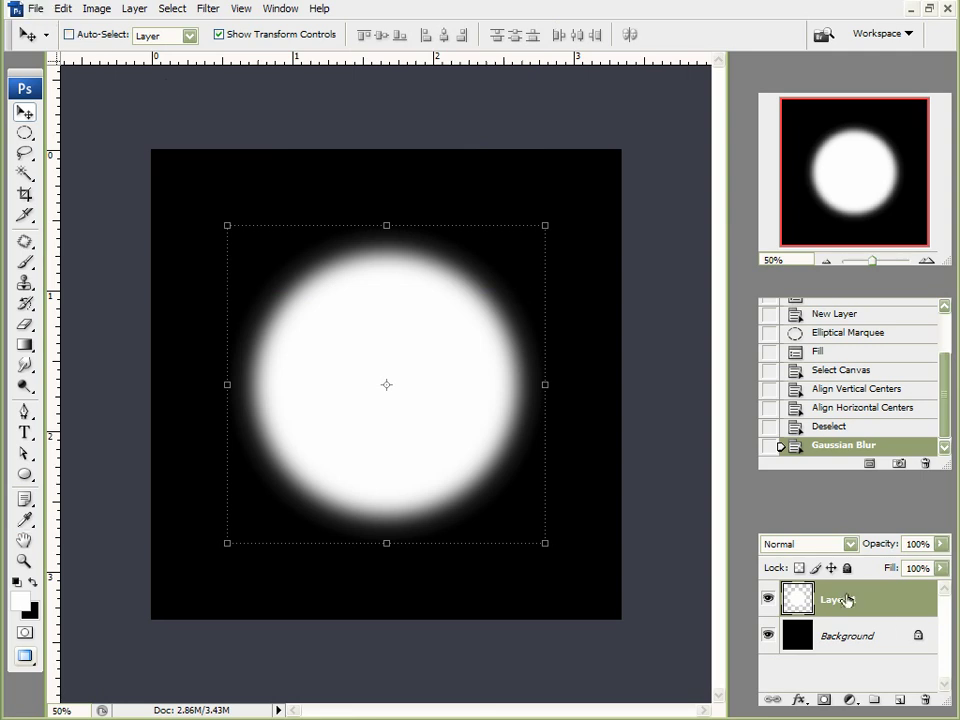
Duplicate Layer 1 and hide the original layer
drag(887, 616, 898, 703)
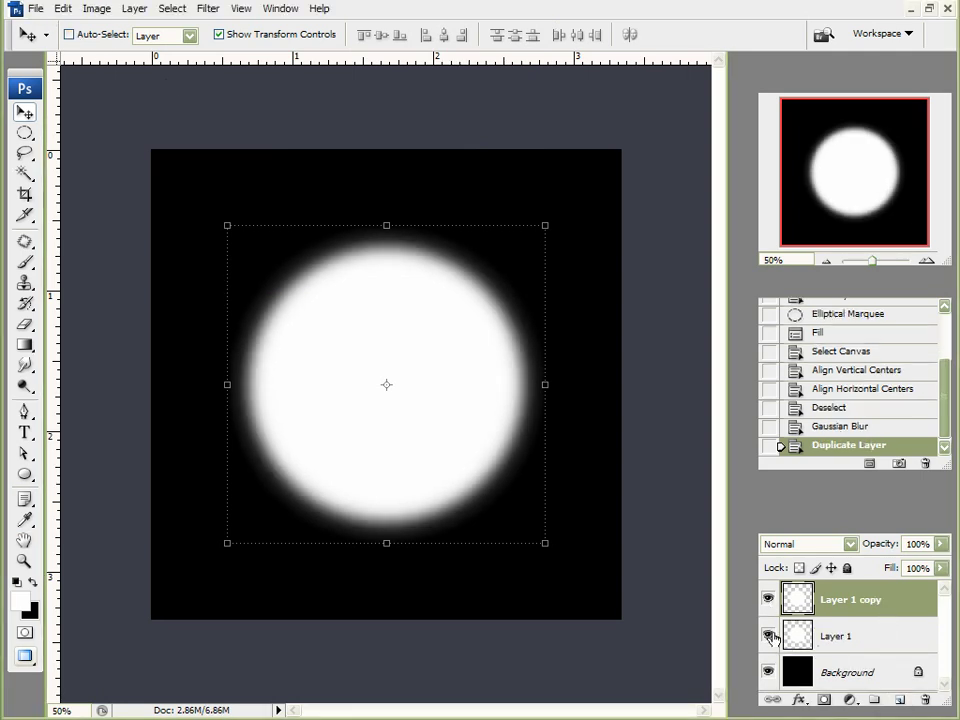
click(768, 635)
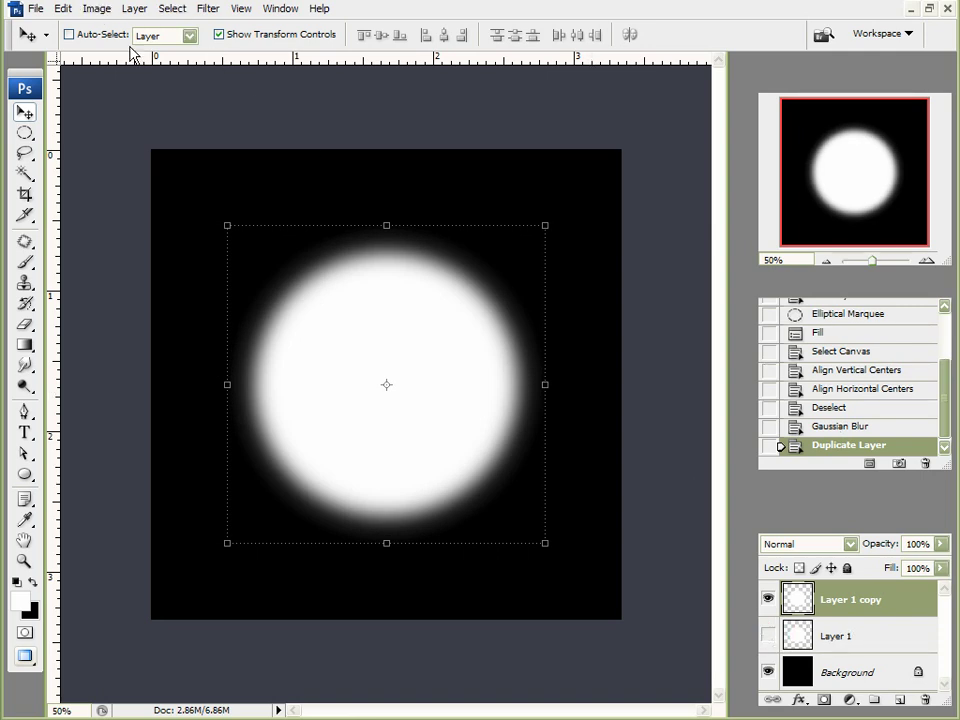
Colorize the duplicated circle layer green using Hue/Saturation with hue 105, saturation 100 and lightness -68
click(96, 8)
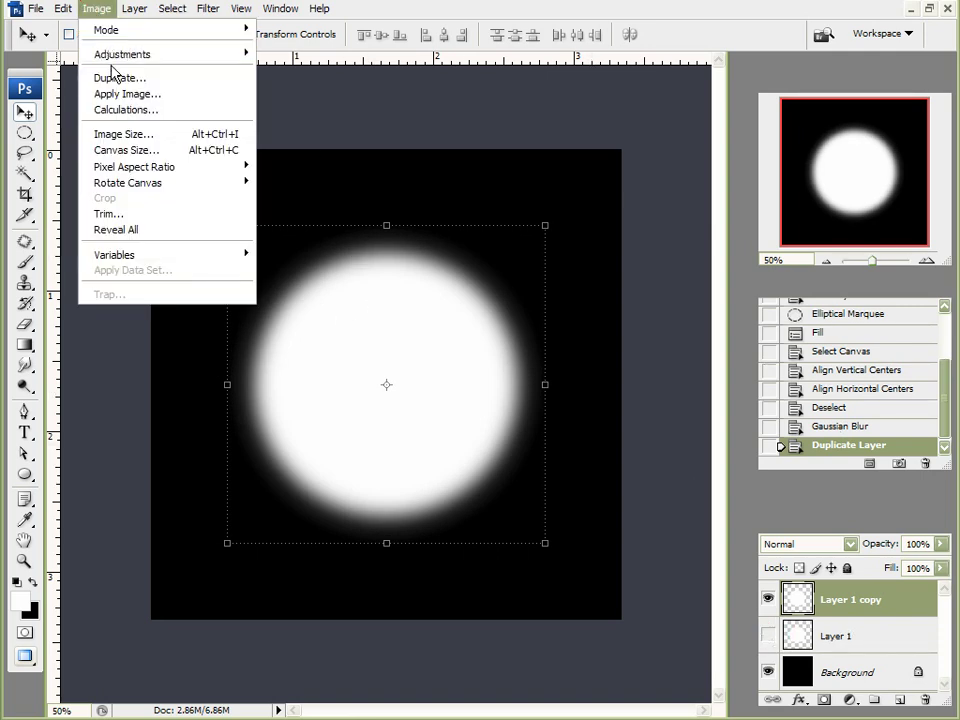
mouse_move(115, 56)
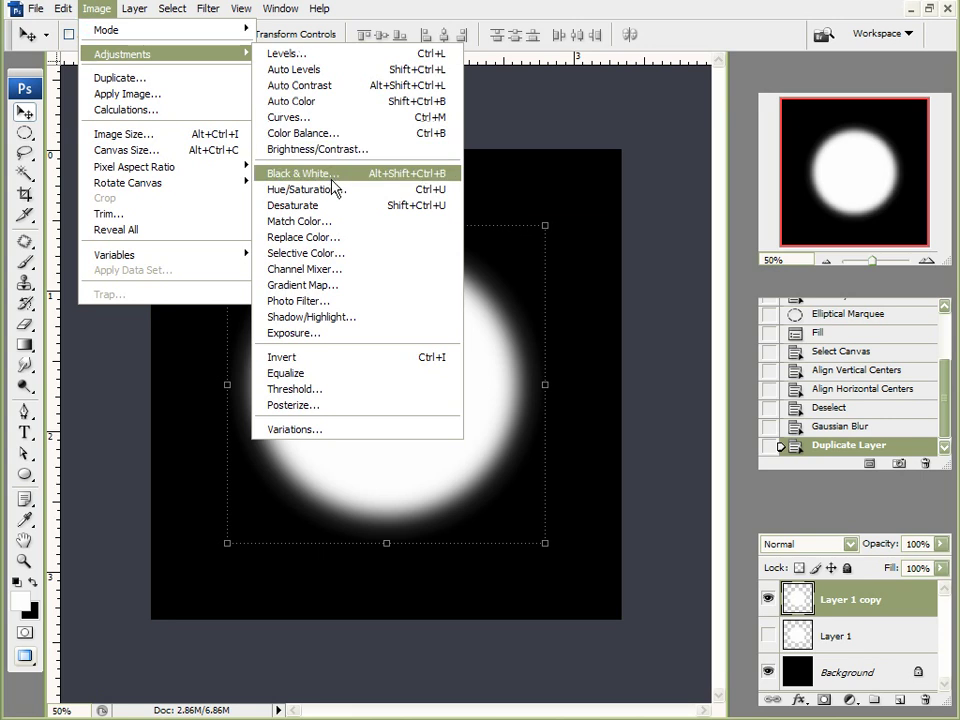
click(366, 189)
click(850, 267)
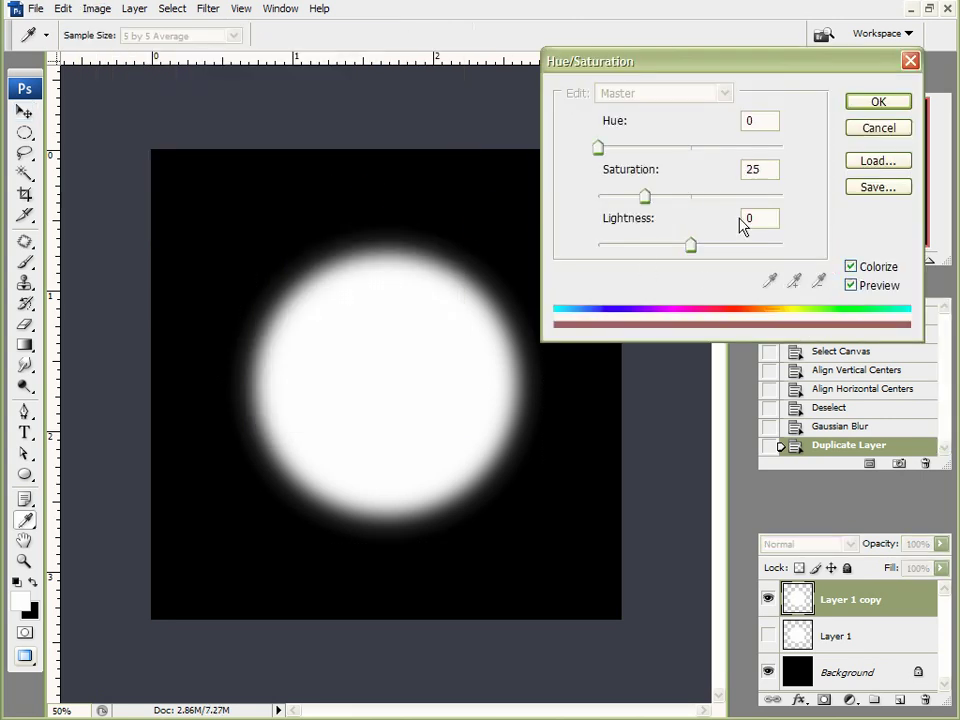
drag(689, 246, 630, 248)
drag(688, 198, 783, 197)
drag(598, 148, 648, 170)
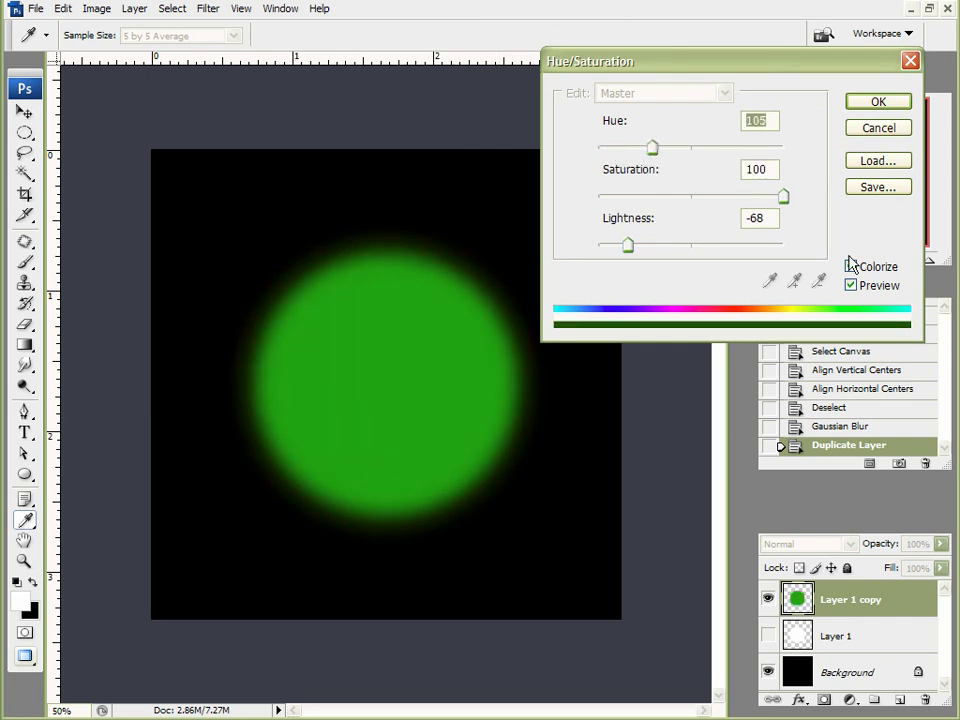
click(877, 101)
key(v)
Save a JPEG copy of the green circle image to the Desktop as "color map"
click(35, 8)
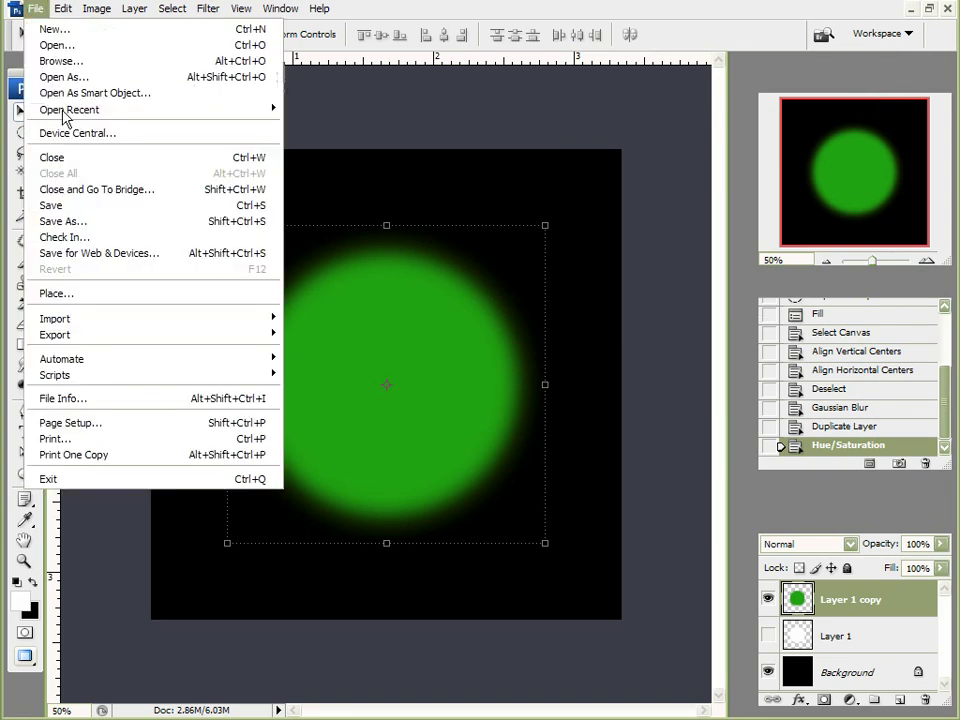
click(70, 221)
click(520, 418)
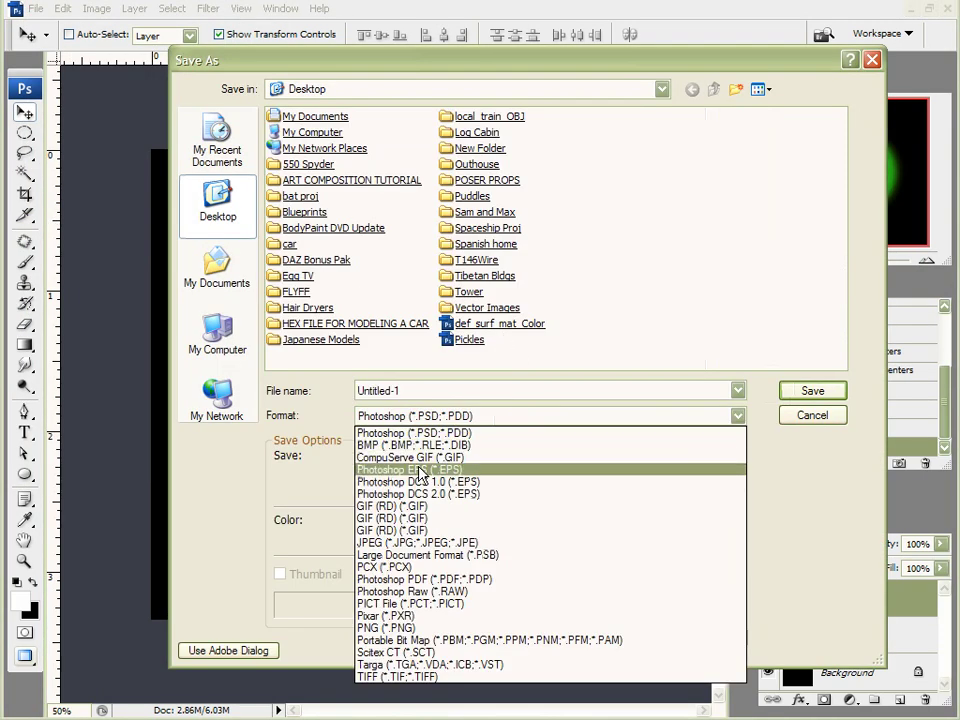
click(395, 542)
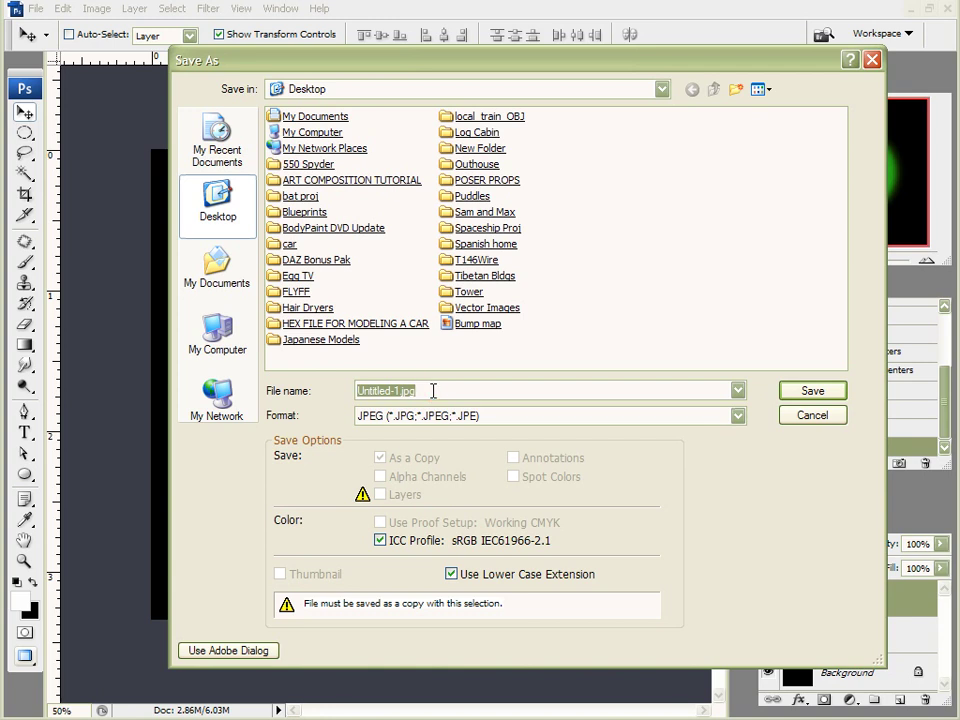
text(color m)
key(Return)
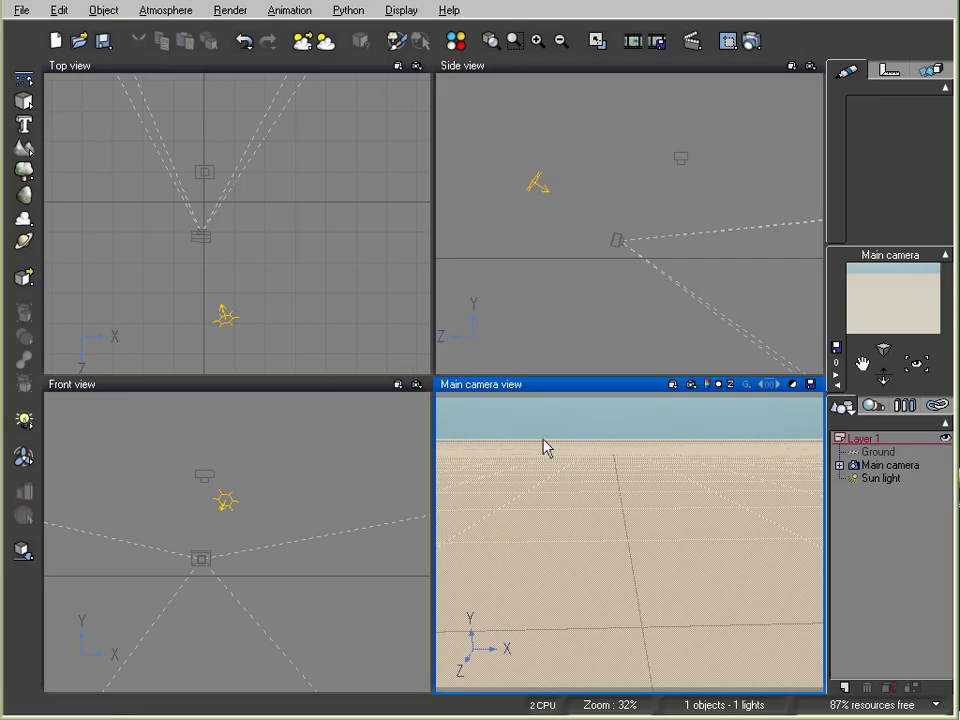
Switch to Vue, add a new layer and place a cube on the ground with one corner facing the camera
click(845, 688)
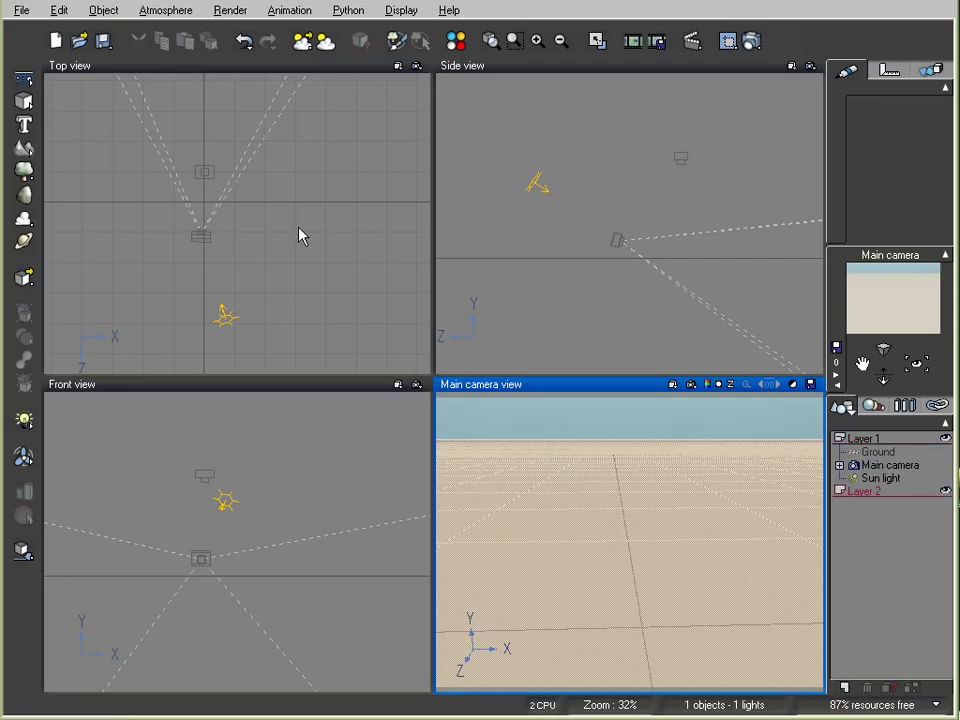
click(26, 101)
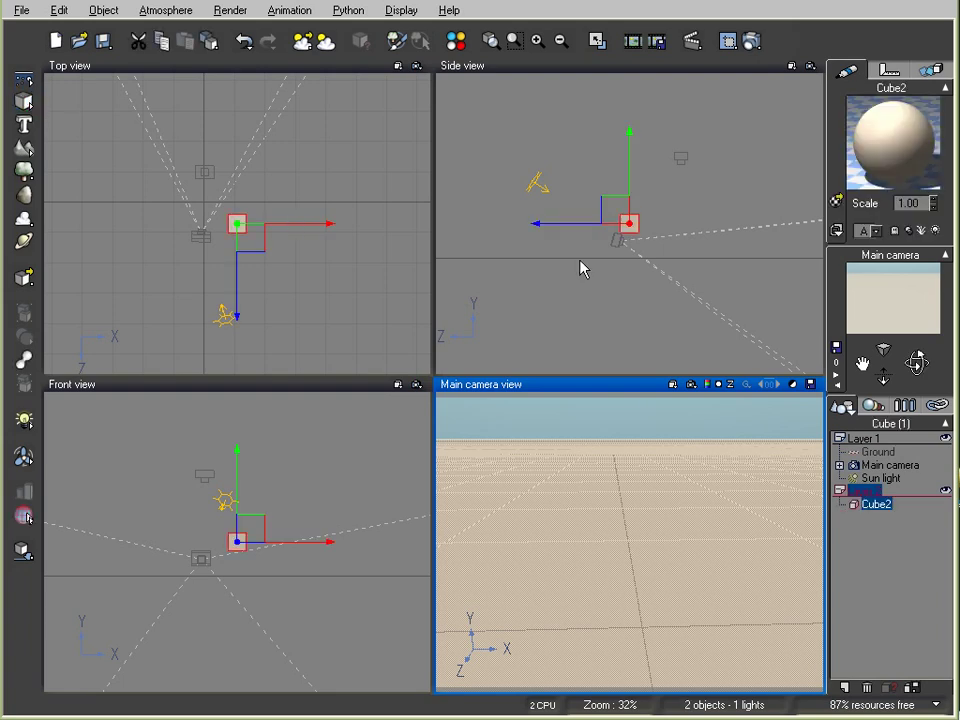
mouse_move(238, 224)
mouse_down()
mouse_move(201, 181)
mouse_move(216, 216)
mouse_move(210, 204)
mouse_move(242, 204)
mouse_up()
click(23, 550)
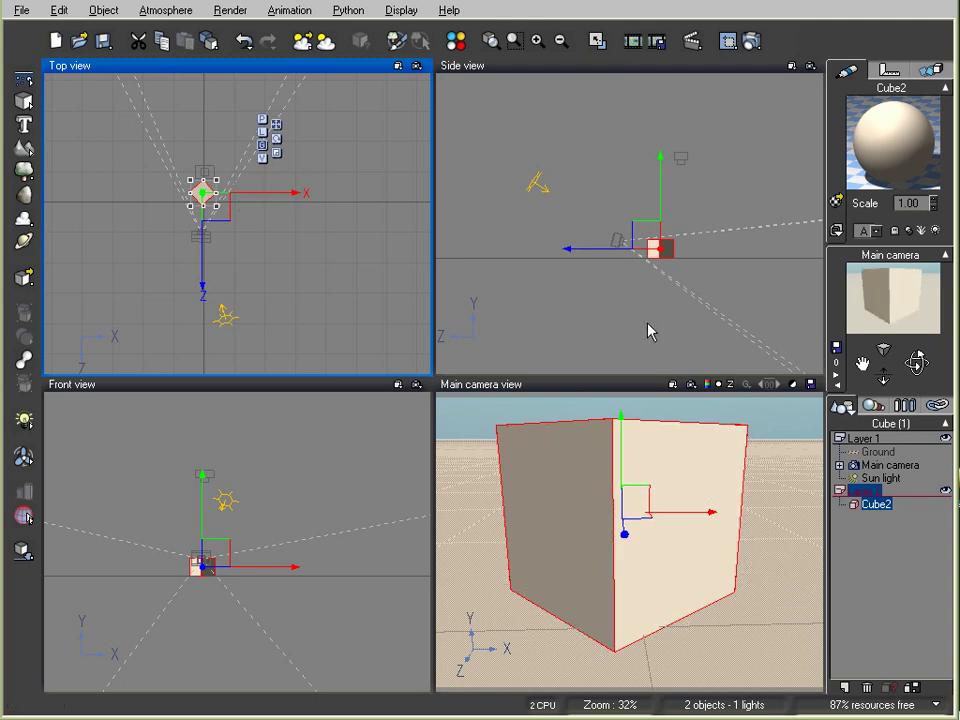
Enable the color map in the cube's basic material and load the "color map" image from the Desktop
double_click(893, 137)
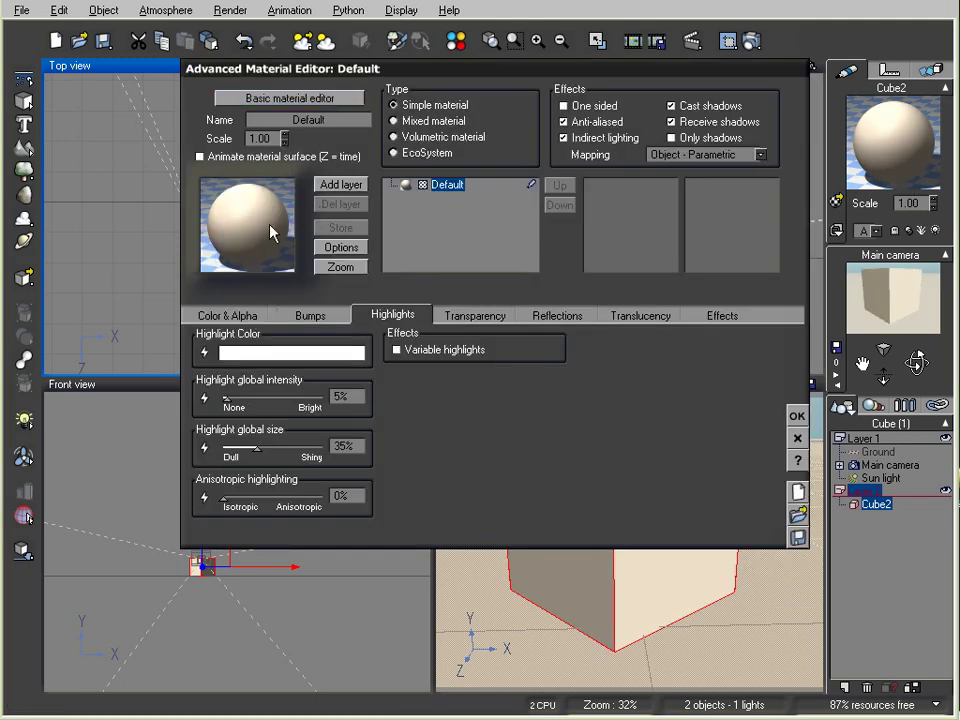
click(279, 97)
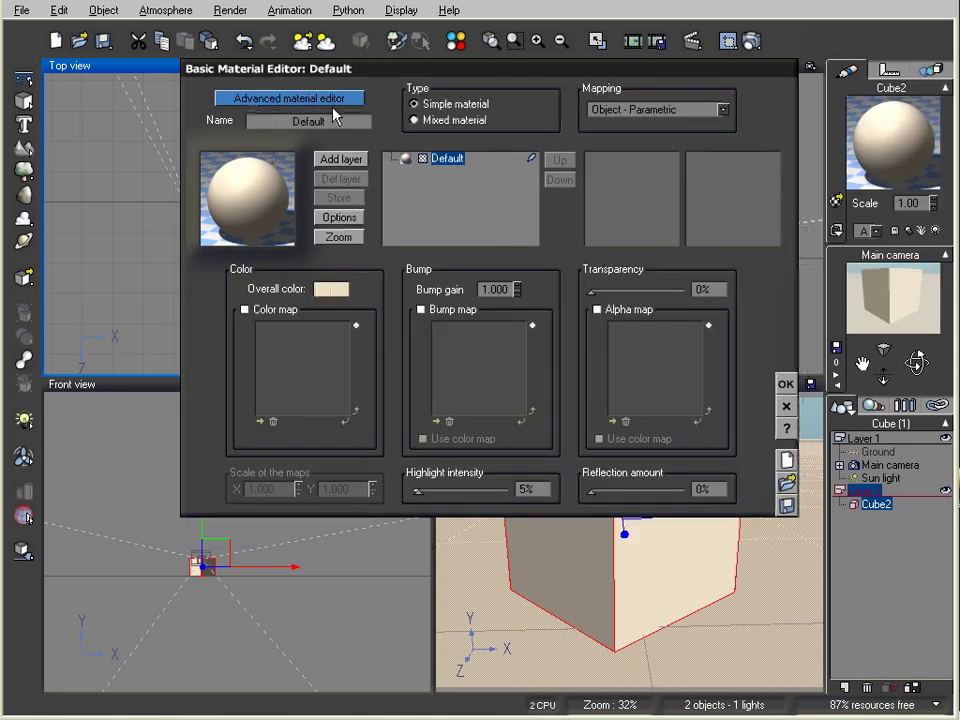
click(245, 311)
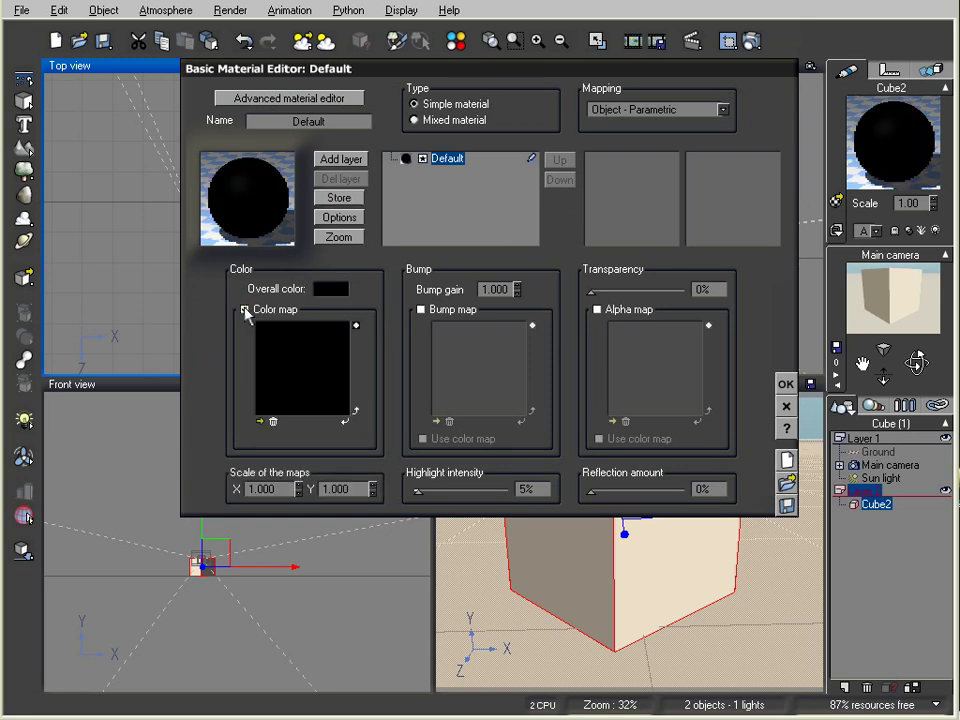
click(259, 423)
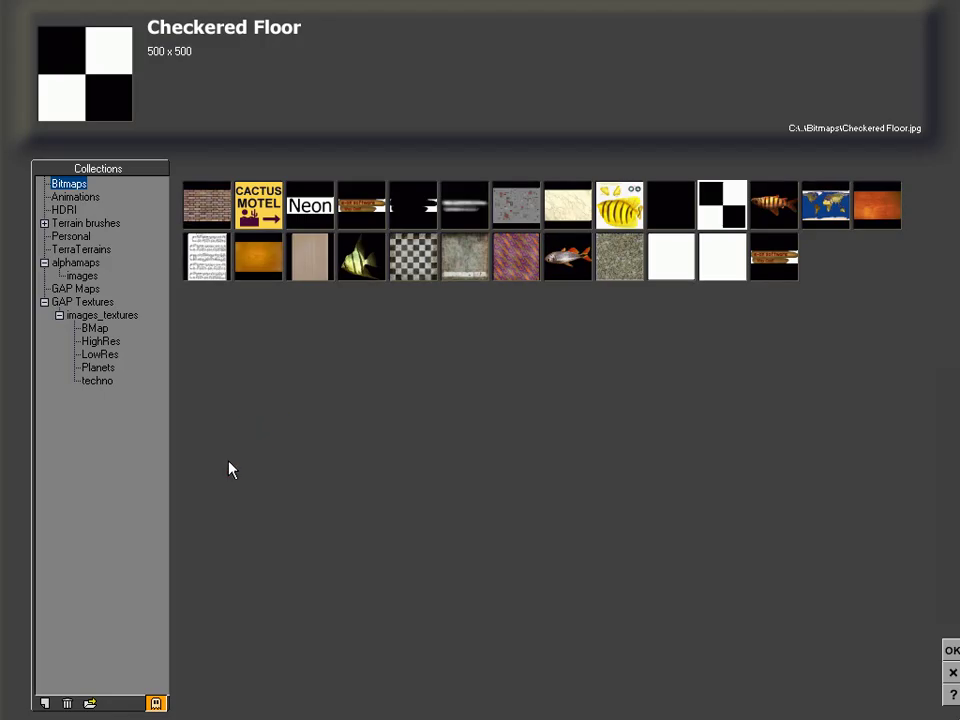
click(90, 703)
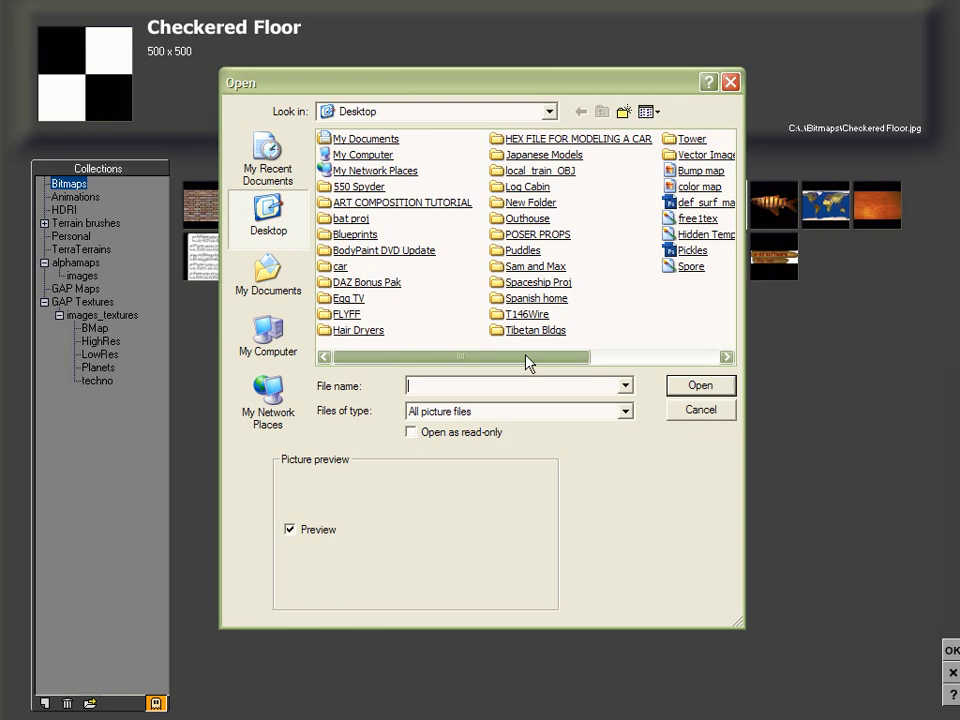
double_click(700, 186)
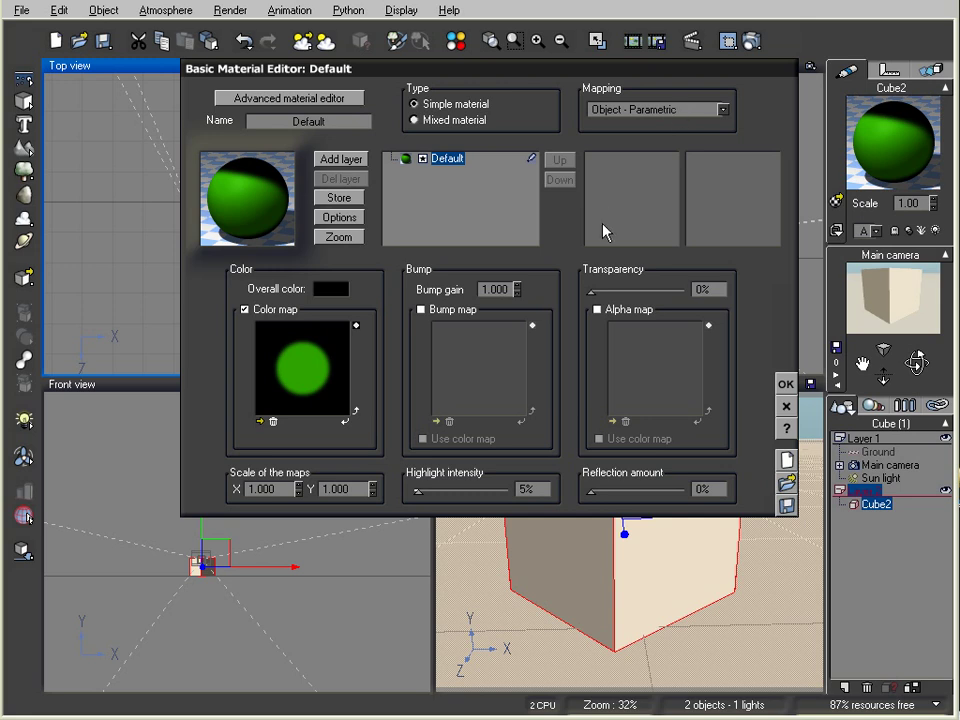
click(786, 384)
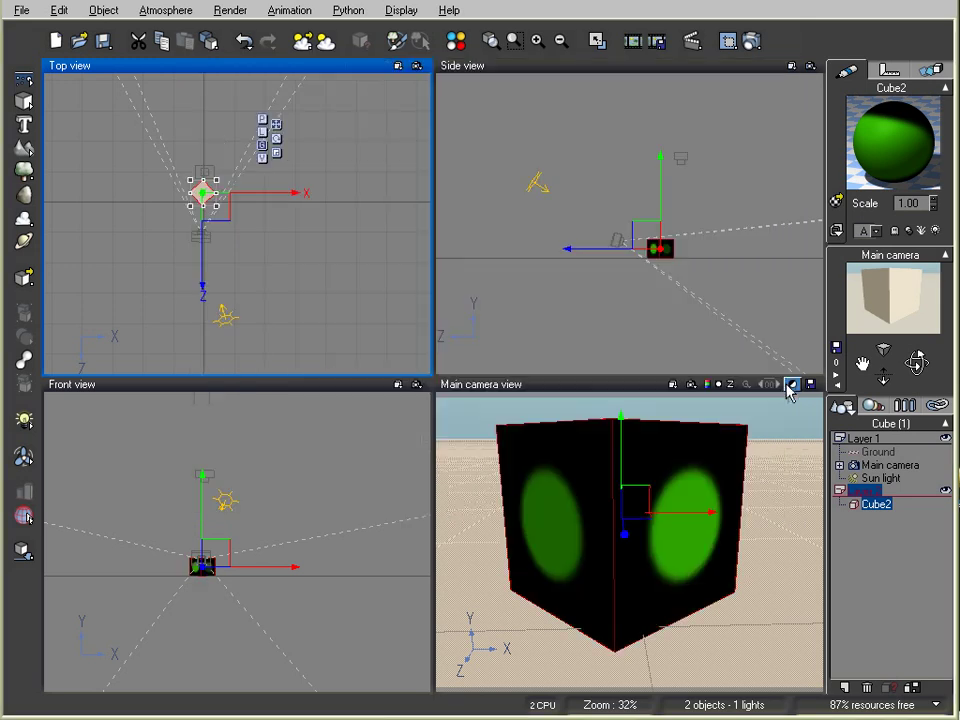
Render the scene to examine the color map on the cube, and close the render display
click(750, 40)
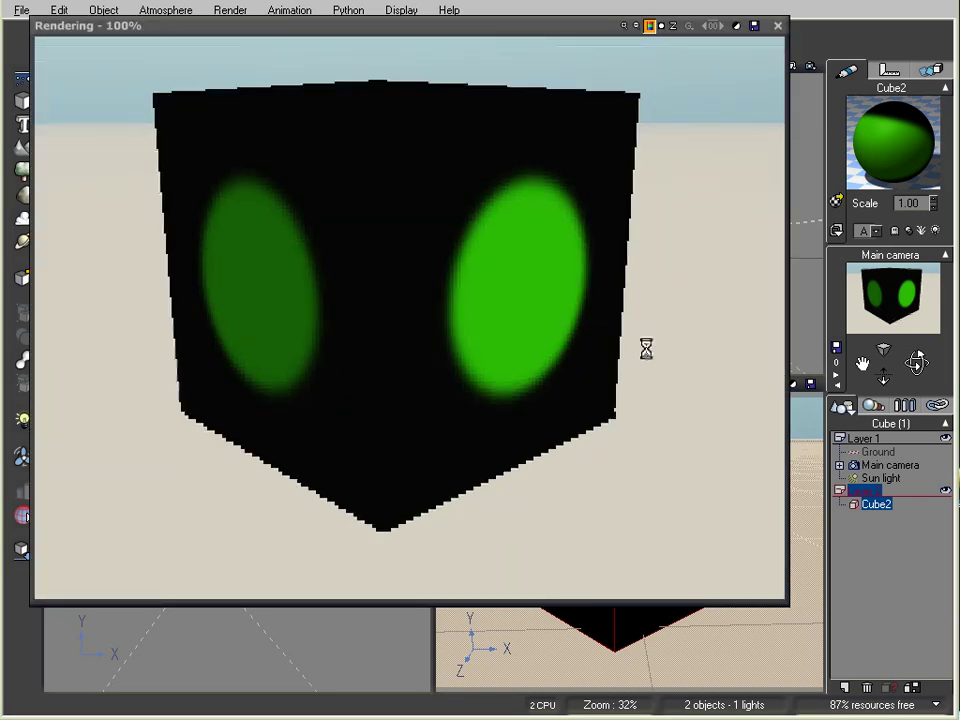
right_click(686, 150)
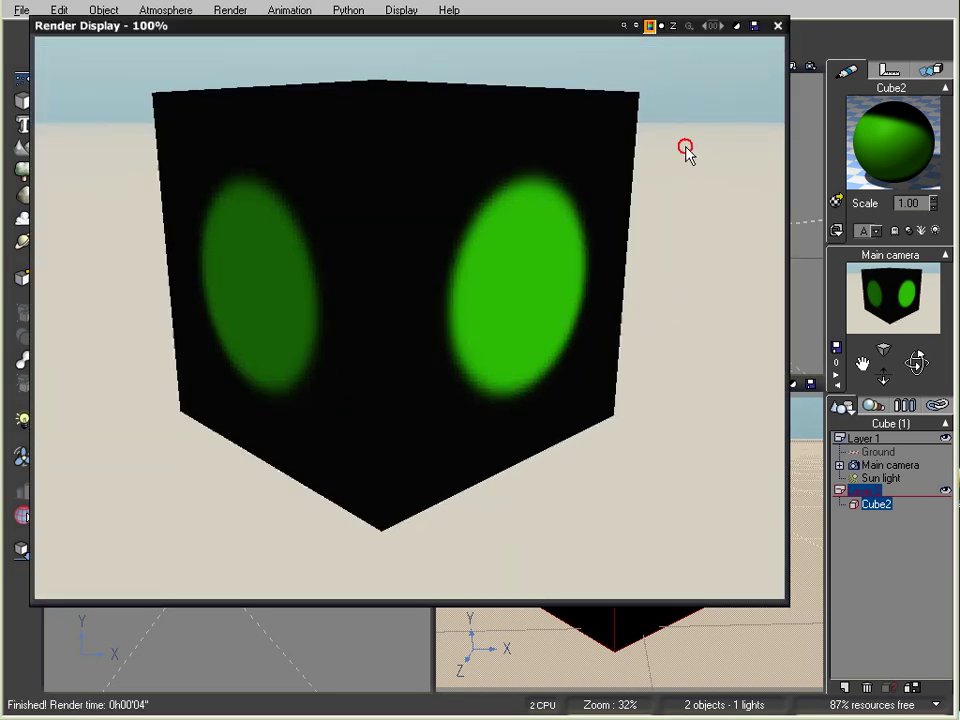
click(778, 26)
click(778, 26)
Enable the cube material's bump map with Use color map as its source, and test-render the scene
click(908, 152)
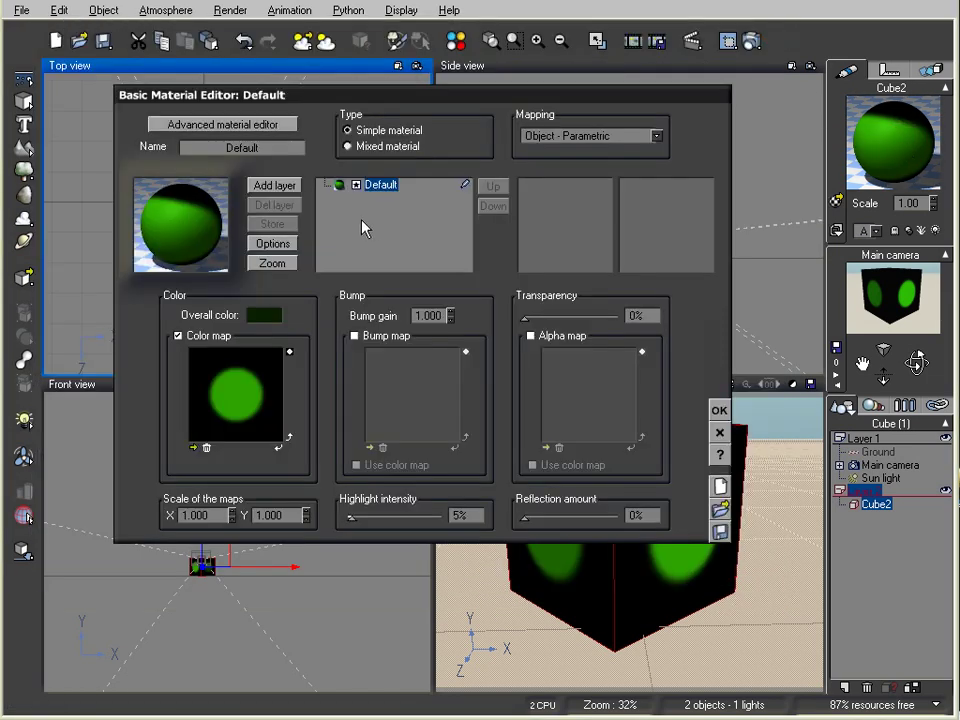
click(355, 337)
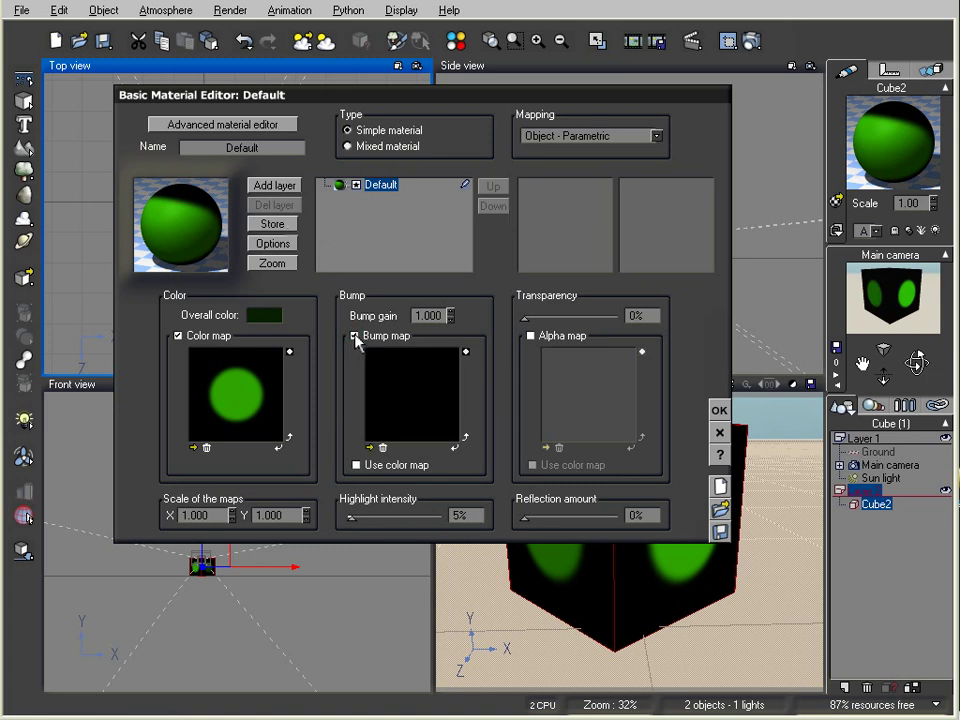
click(356, 465)
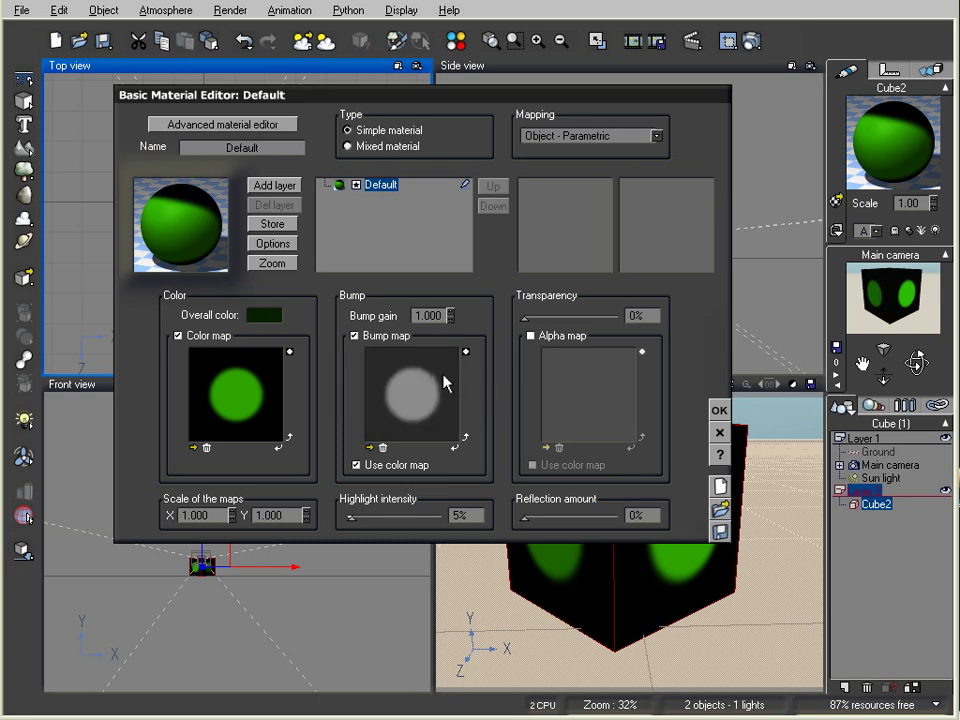
click(719, 411)
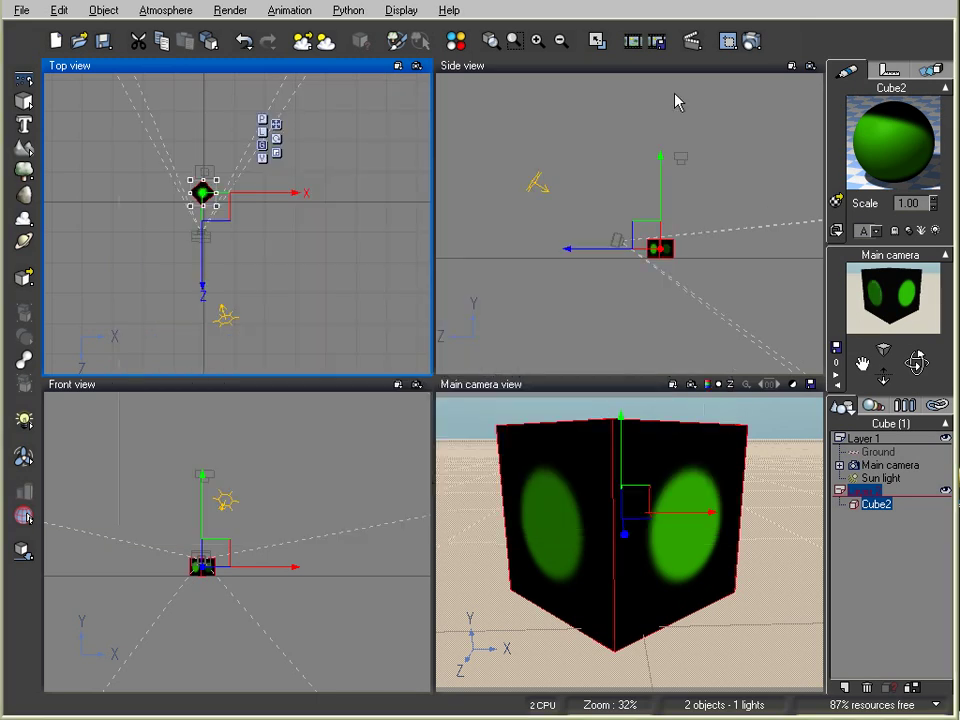
click(748, 41)
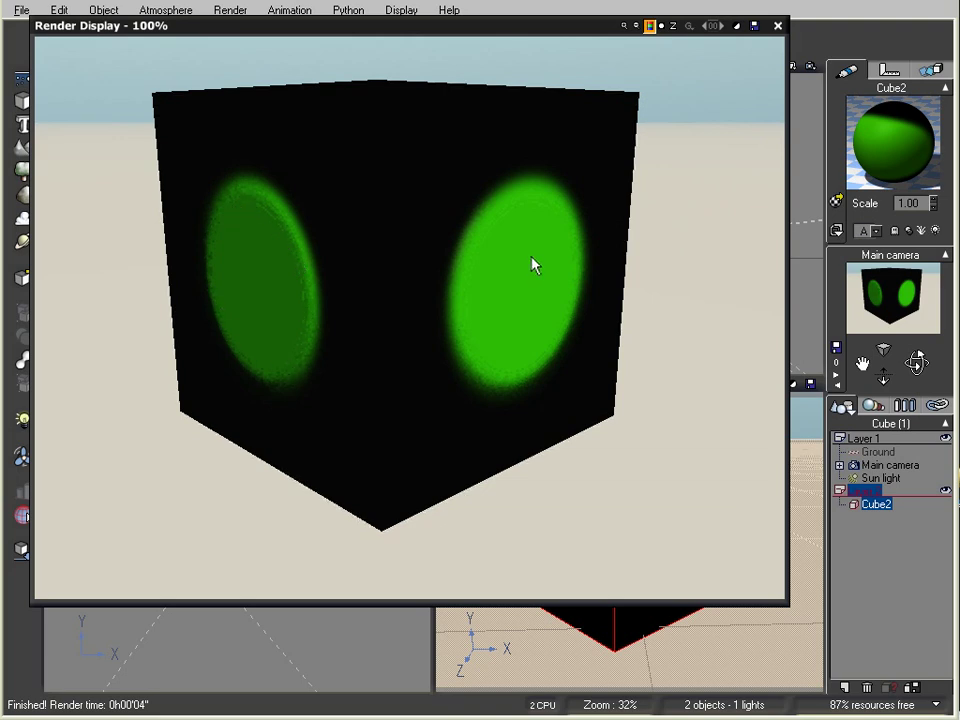
click(778, 26)
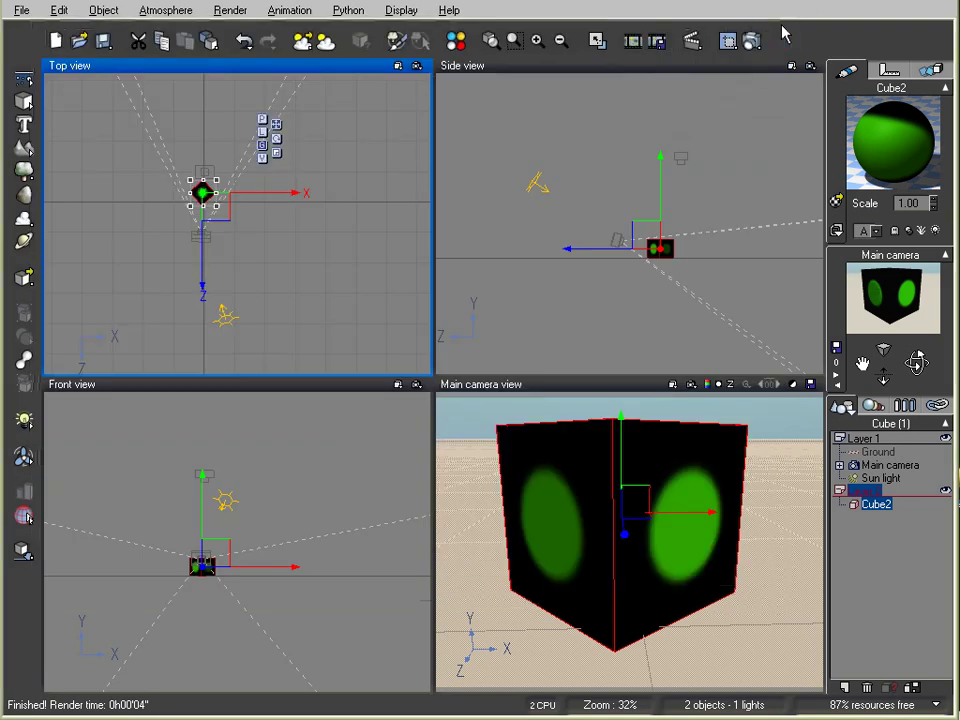
Set the cube material's highlight global intensity to 70% in the advanced material editor, and test-render the scene
double_click(866, 152)
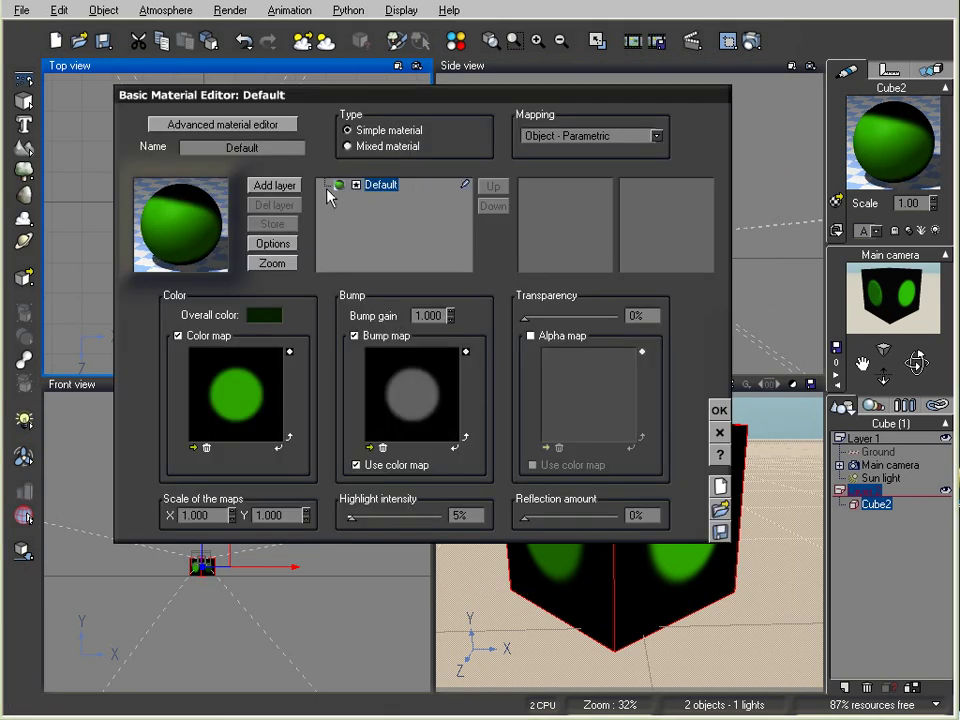
click(223, 124)
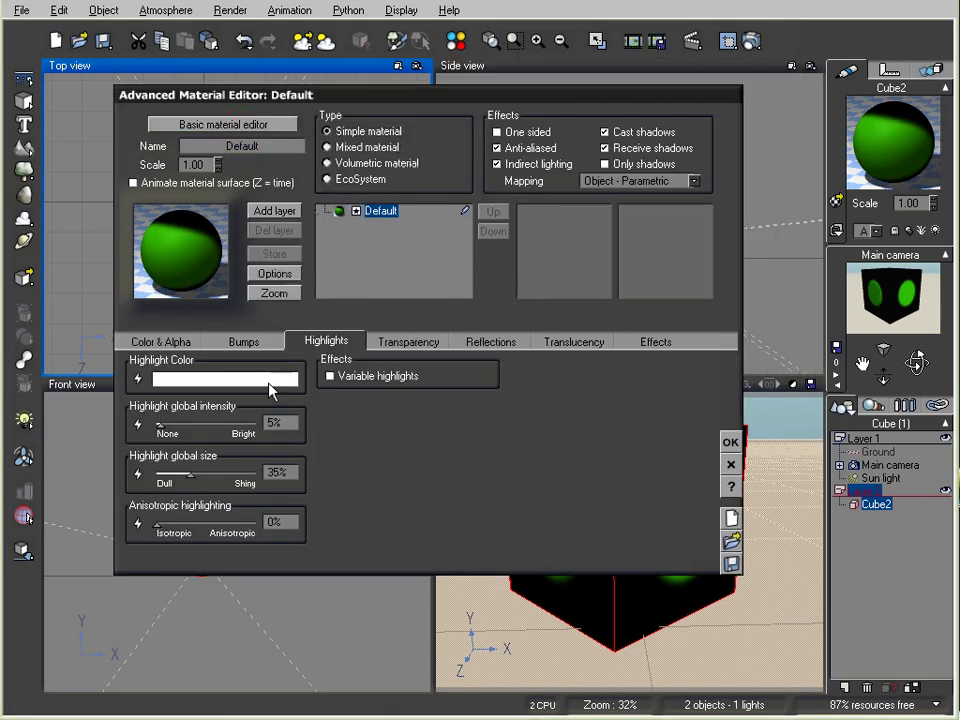
drag(158, 424, 224, 424)
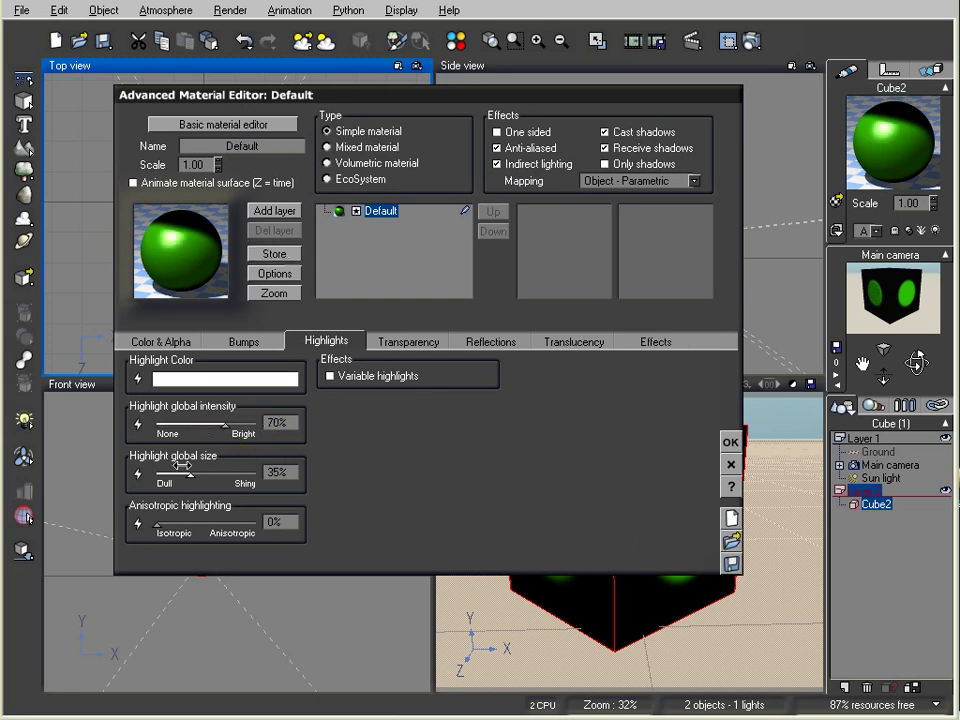
click(730, 442)
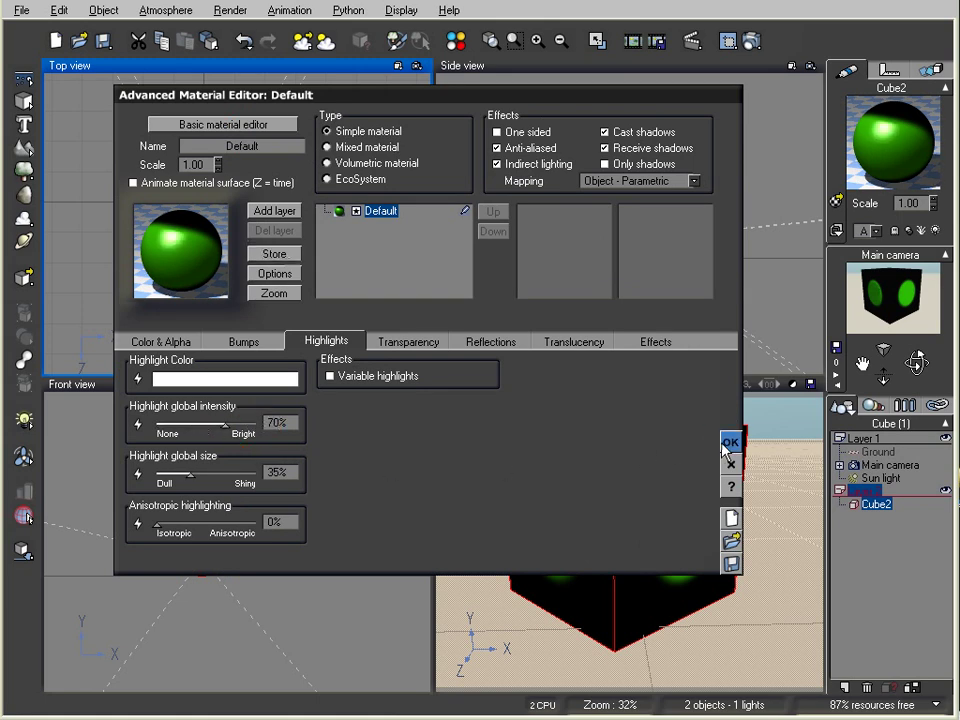
click(753, 41)
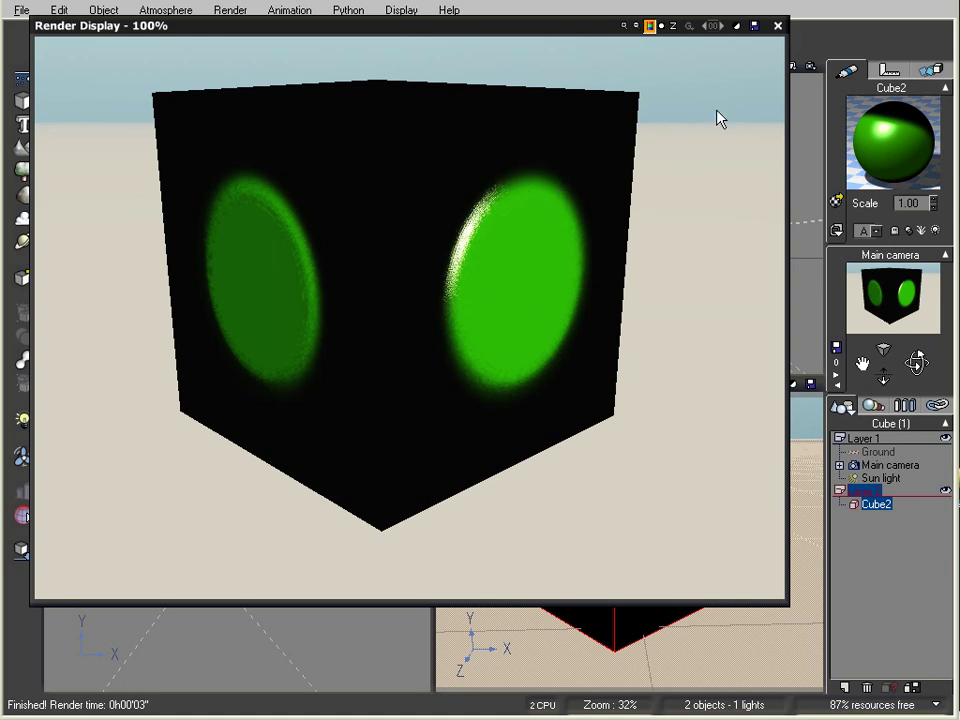
click(778, 25)
Turn off Use color map for the bump, load the "Bump map" image from the Desktop instead, and test-render the cube
double_click(922, 145)
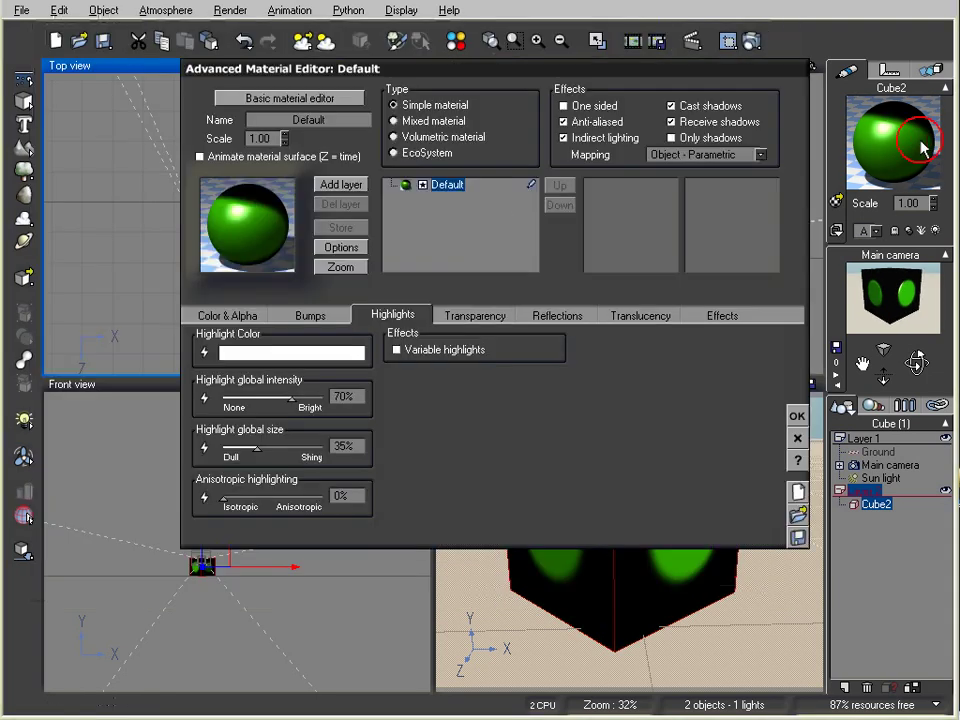
click(312, 316)
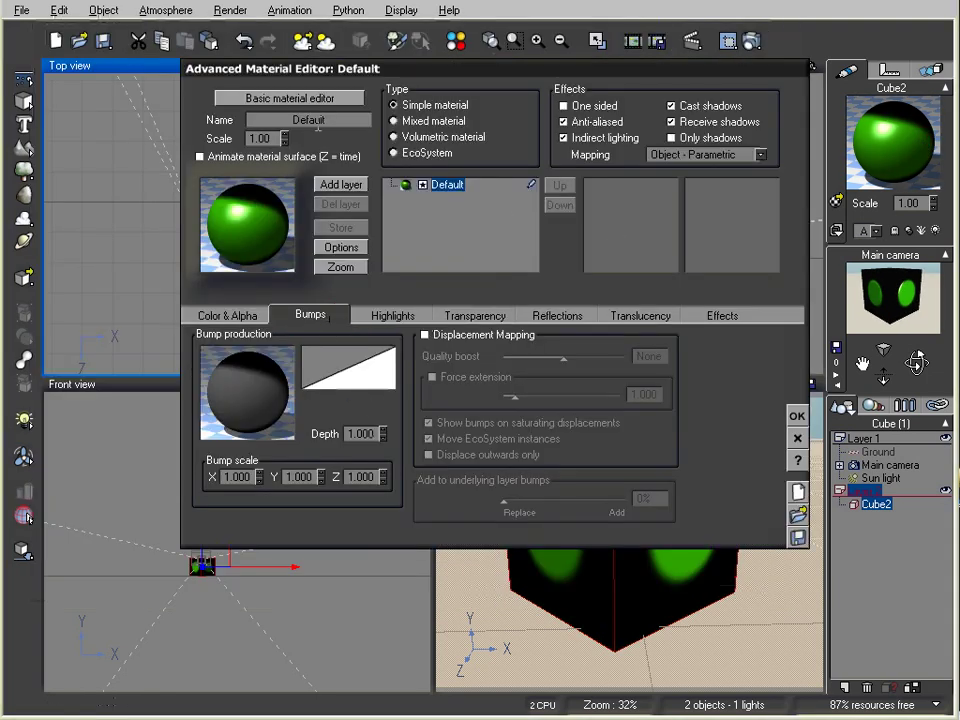
click(290, 98)
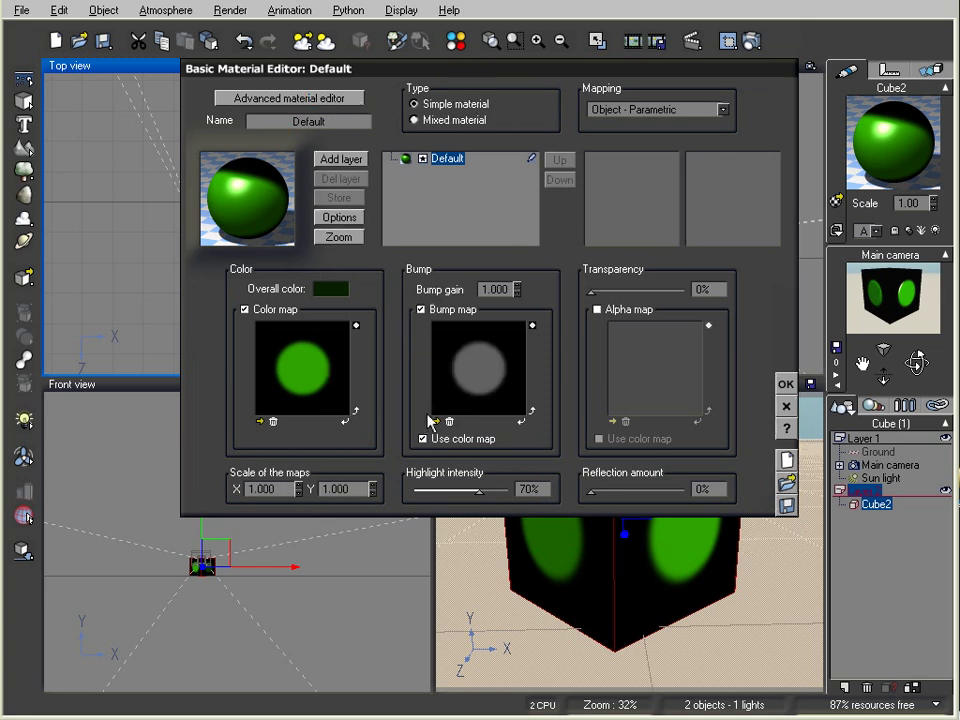
click(426, 439)
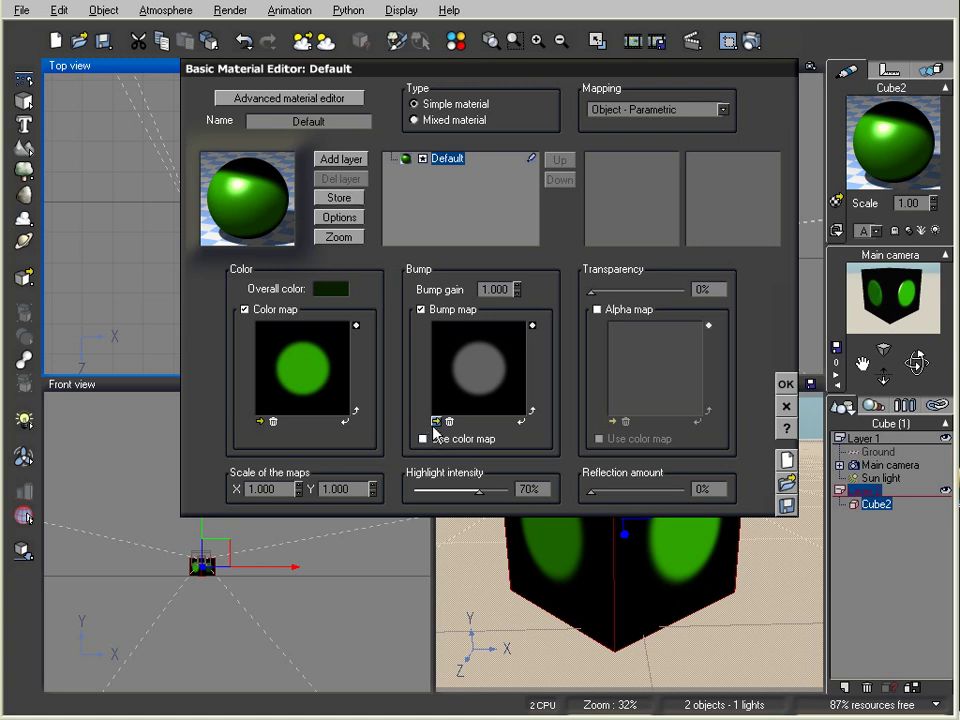
click(436, 422)
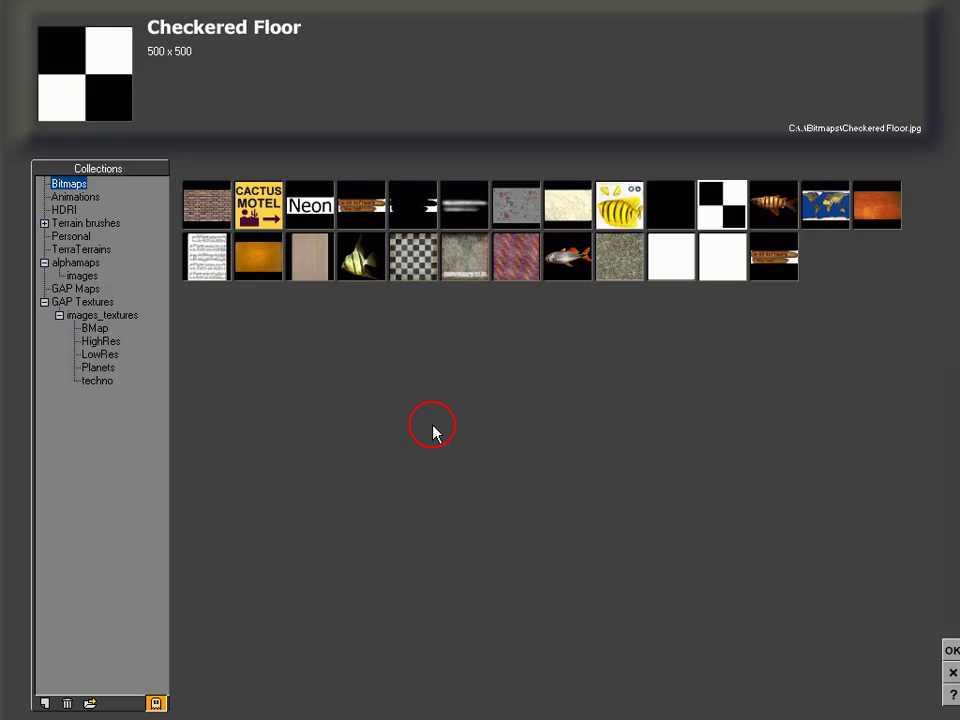
click(90, 702)
click(700, 170)
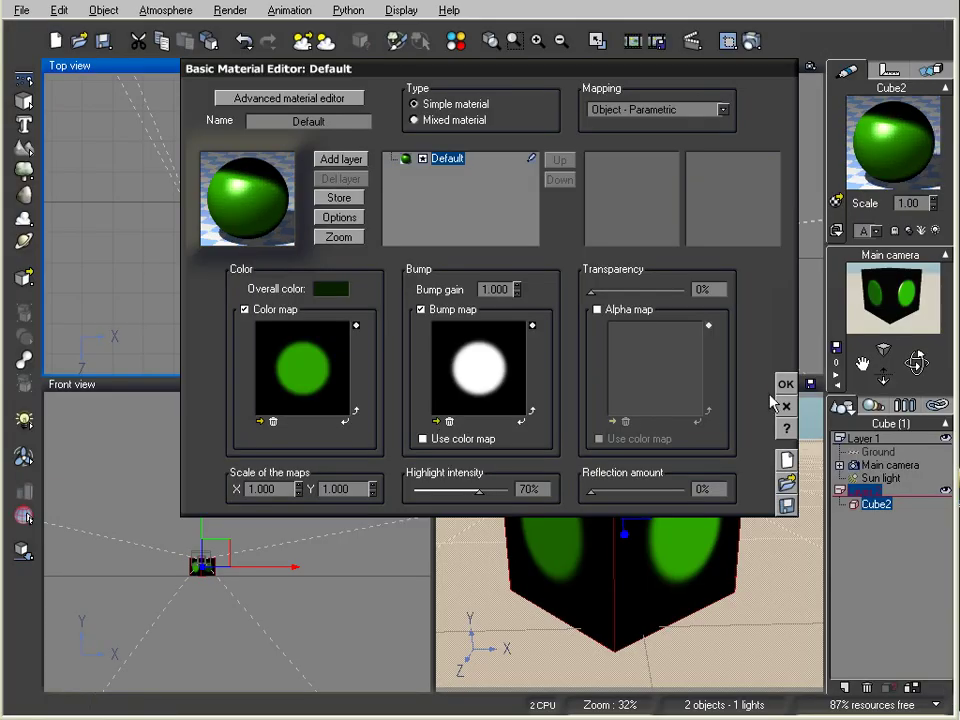
click(786, 384)
click(750, 41)
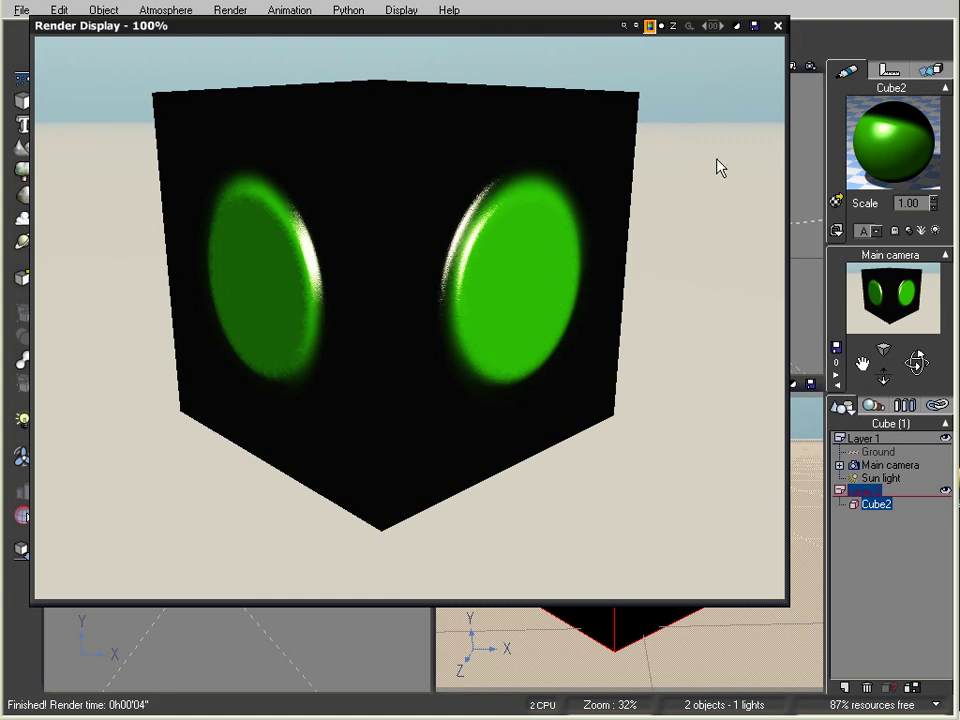
click(778, 27)
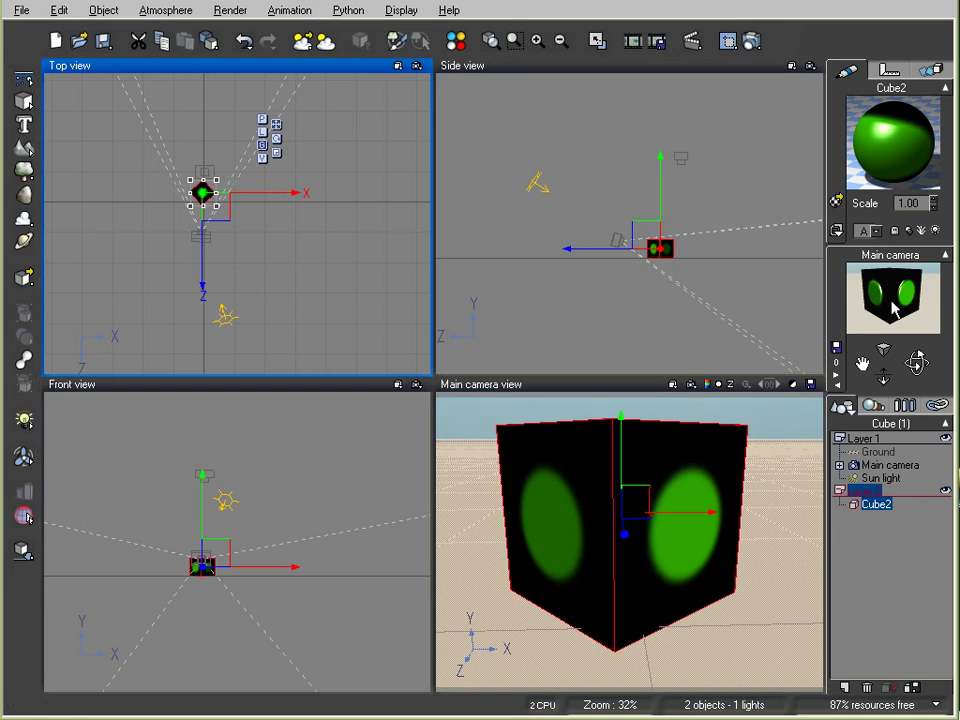
Reset the cube's material to its default, switch to Photoshop and close the green circle image
right_click(913, 142)
click(938, 172)
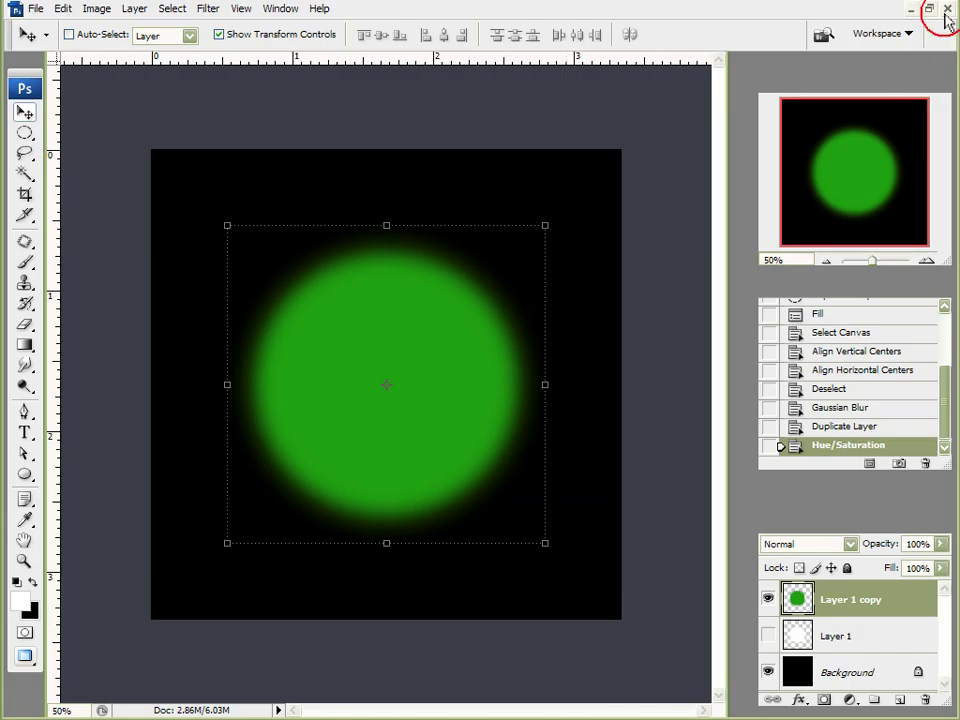
click(944, 9)
click(416, 188)
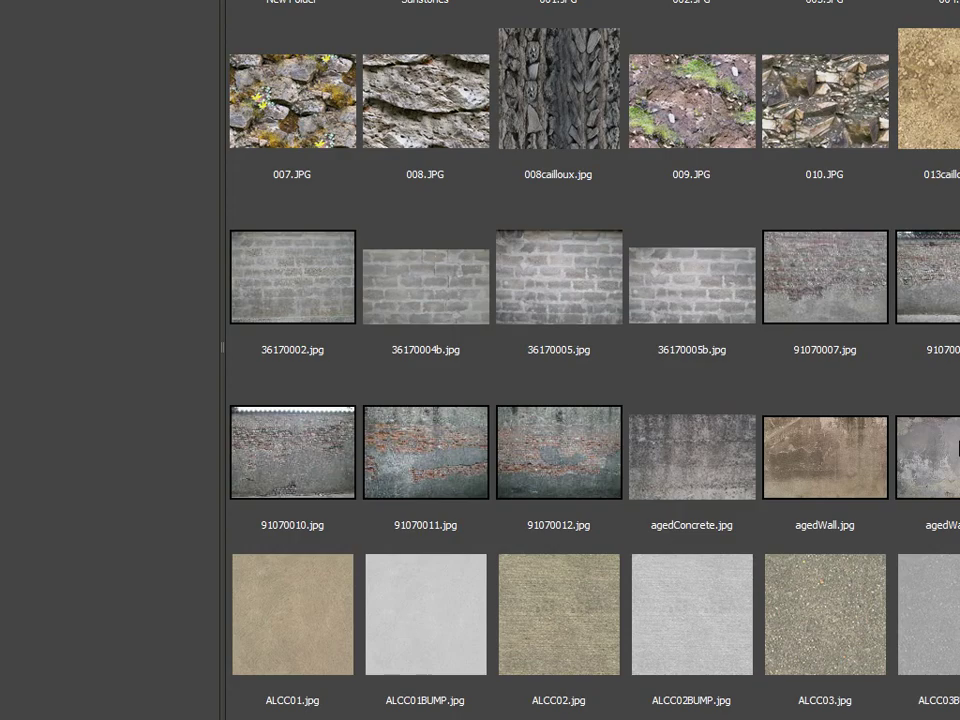
Open agedWall5.jpg in Photoshop from the Concrete and Wall Material folder in Bridge
click(948, 442)
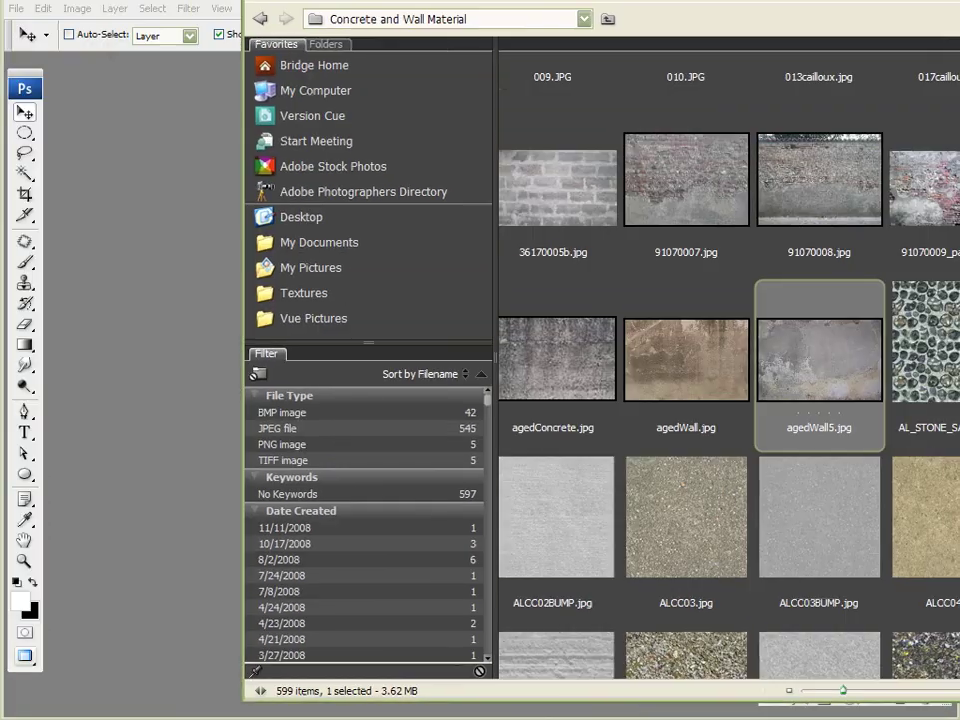
drag(575, 2, 396, 0)
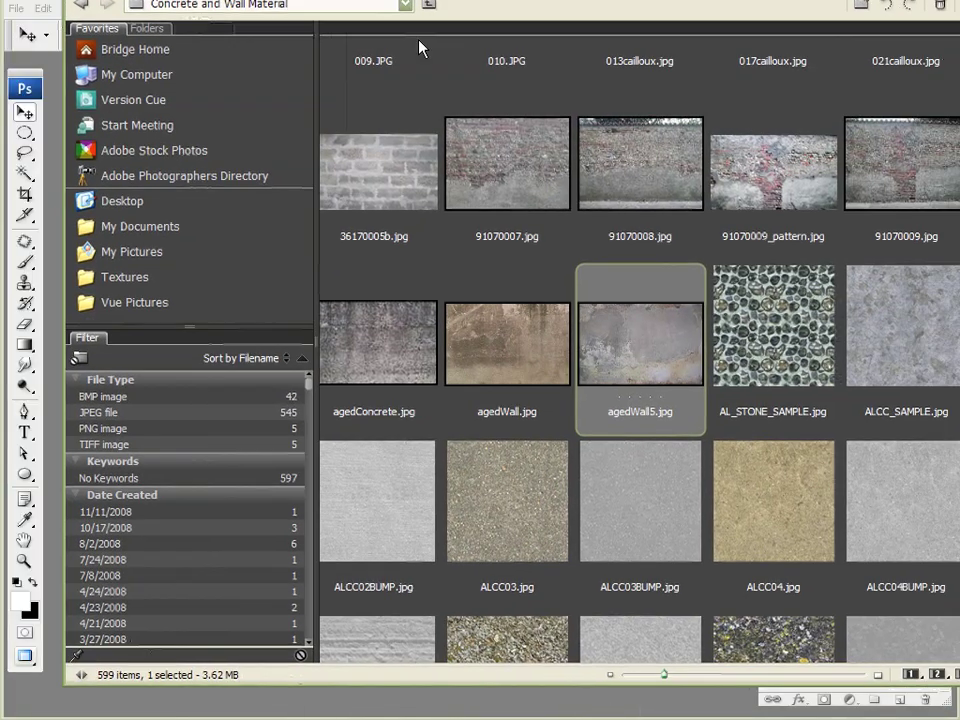
double_click(622, 360)
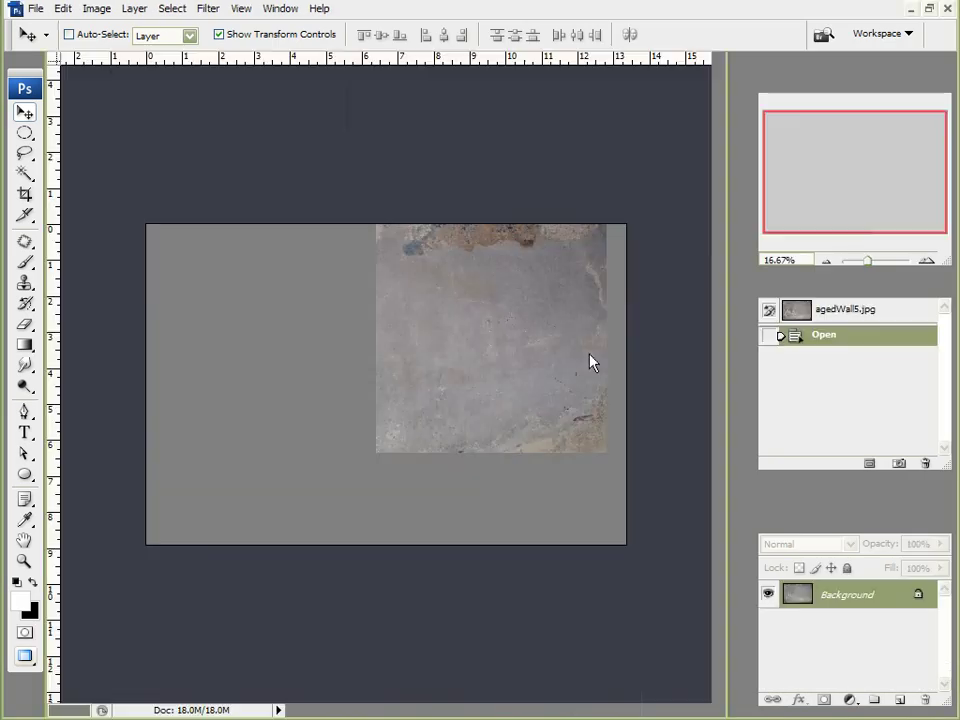
alt+scroll(407, 388, up, 2)
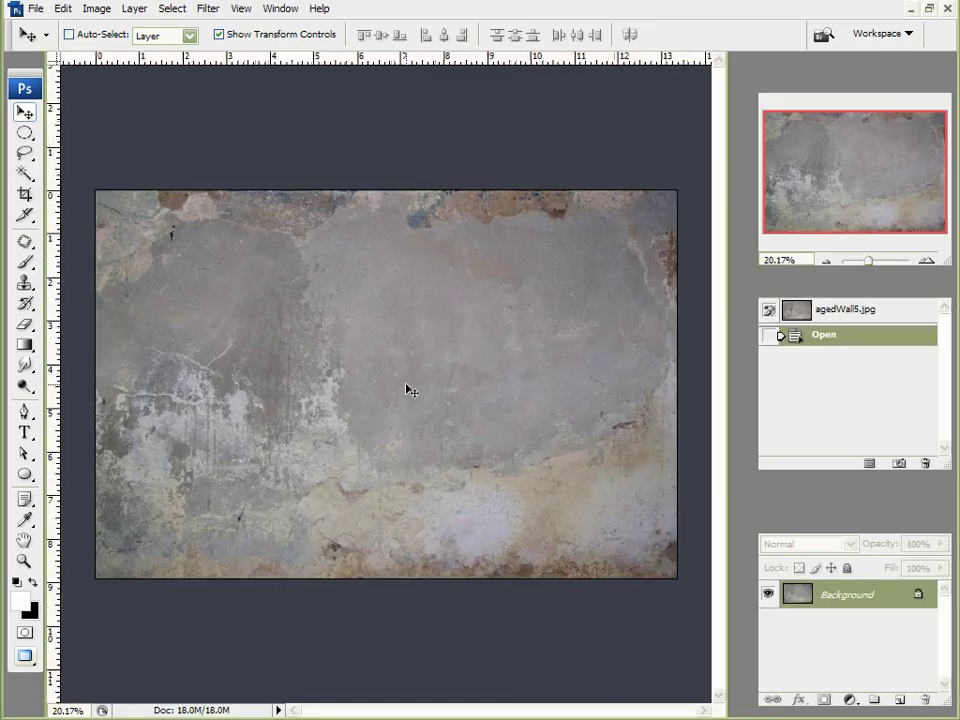
Save the wall image to the Desktop as a JPEG named "color map" at quality 12 (Maximum)
click(35, 8)
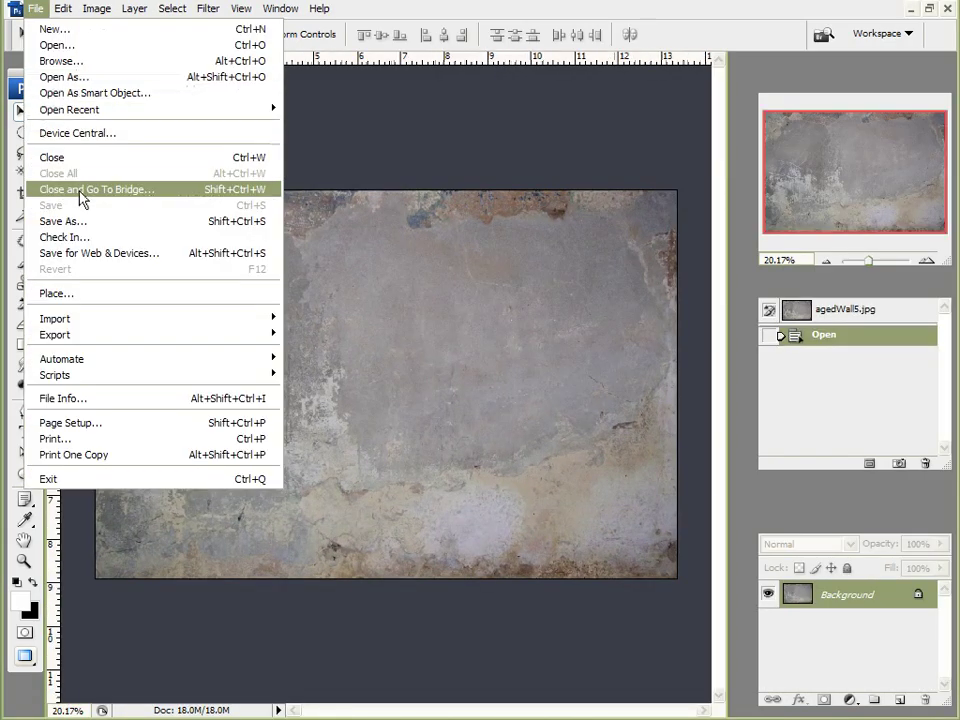
click(71, 222)
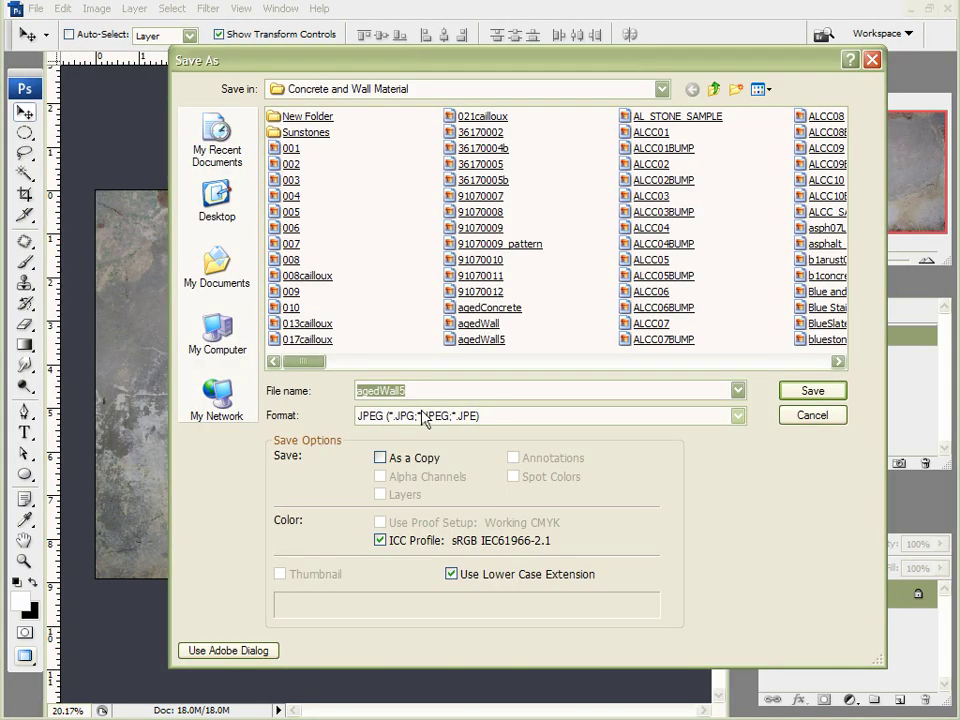
click(220, 200)
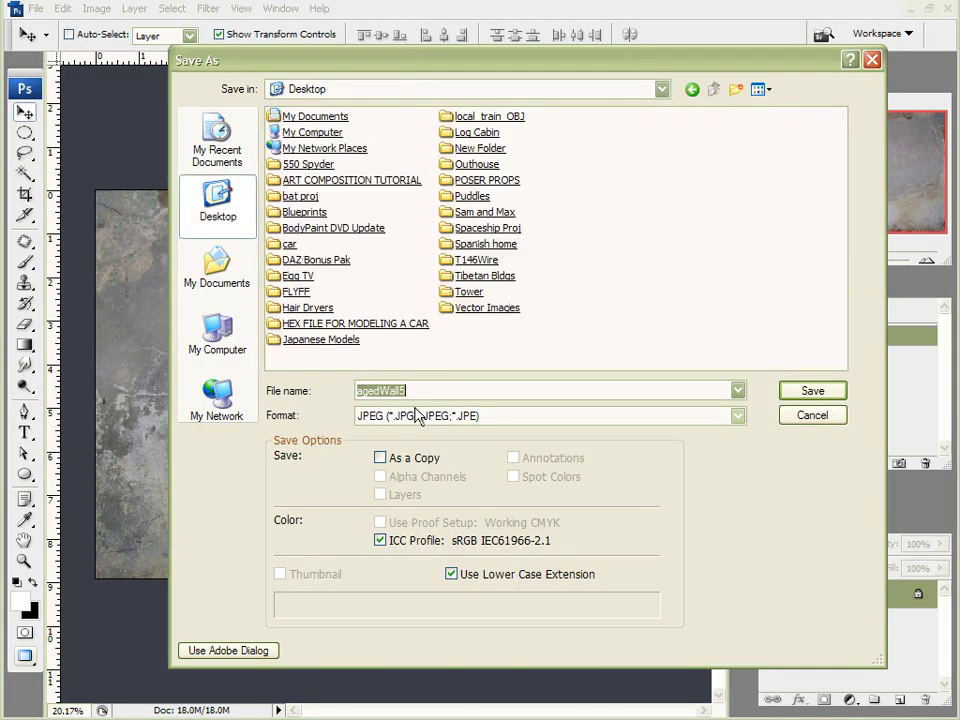
text(color map)
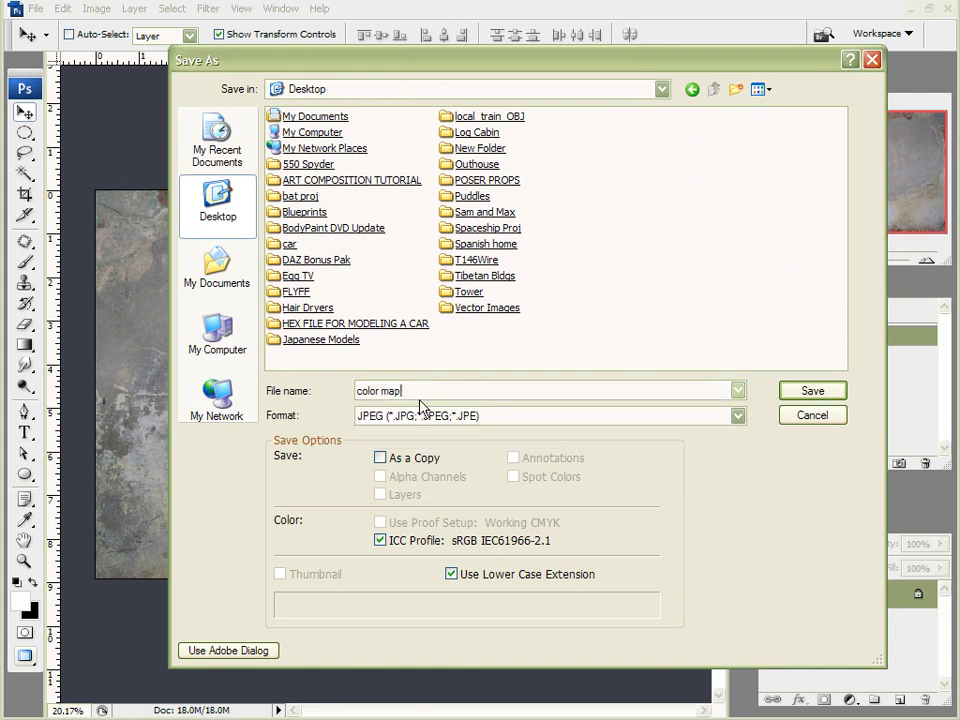
key(Return)
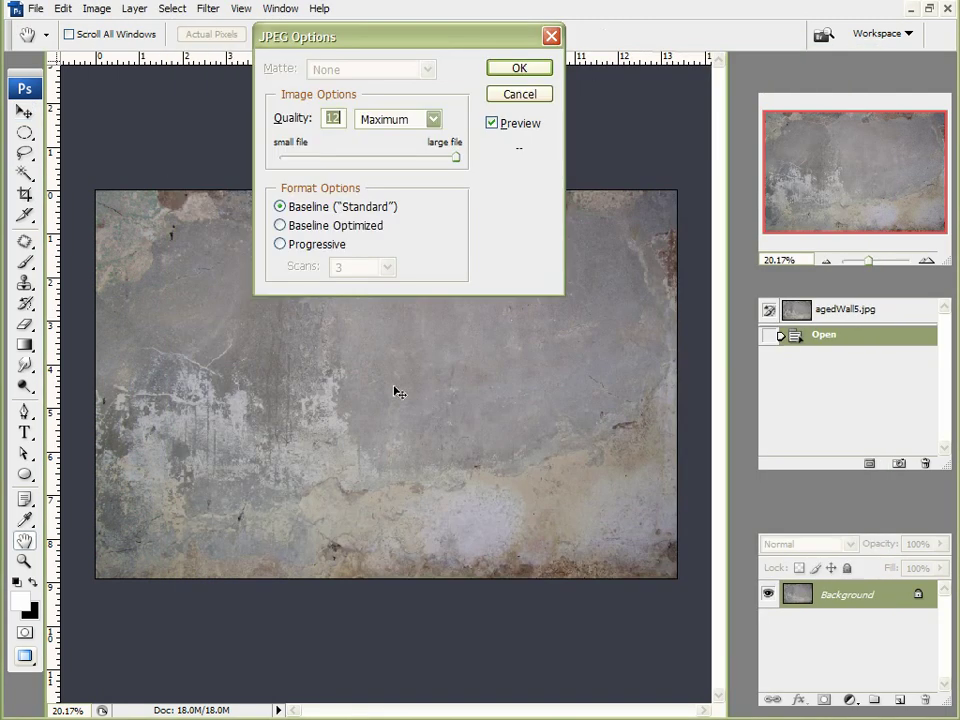
click(519, 68)
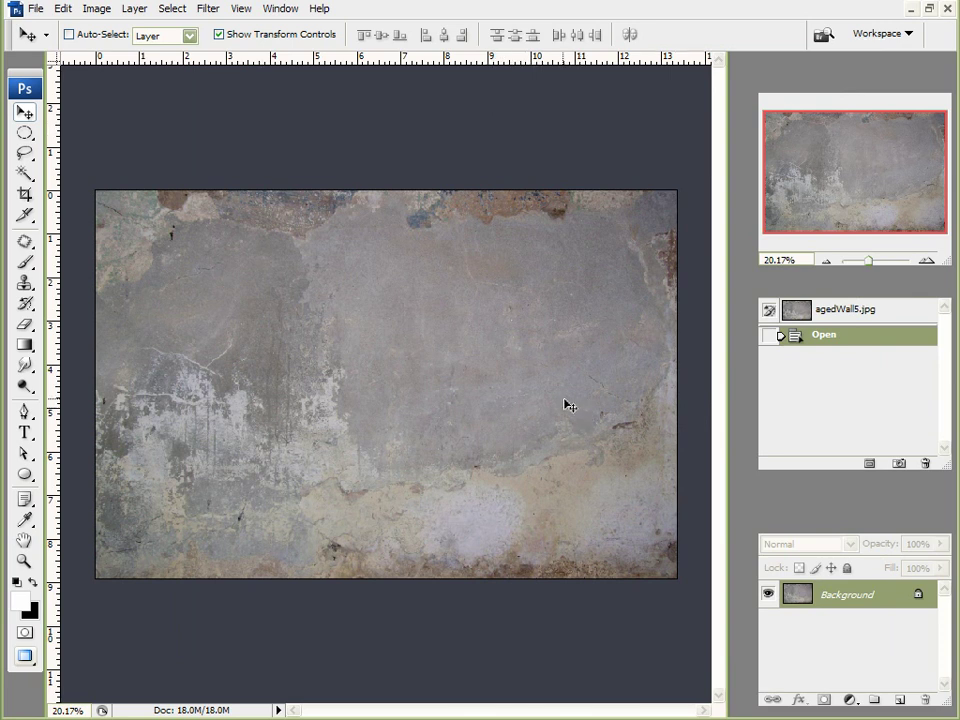
Desaturate the wall image to grayscale
click(63, 8)
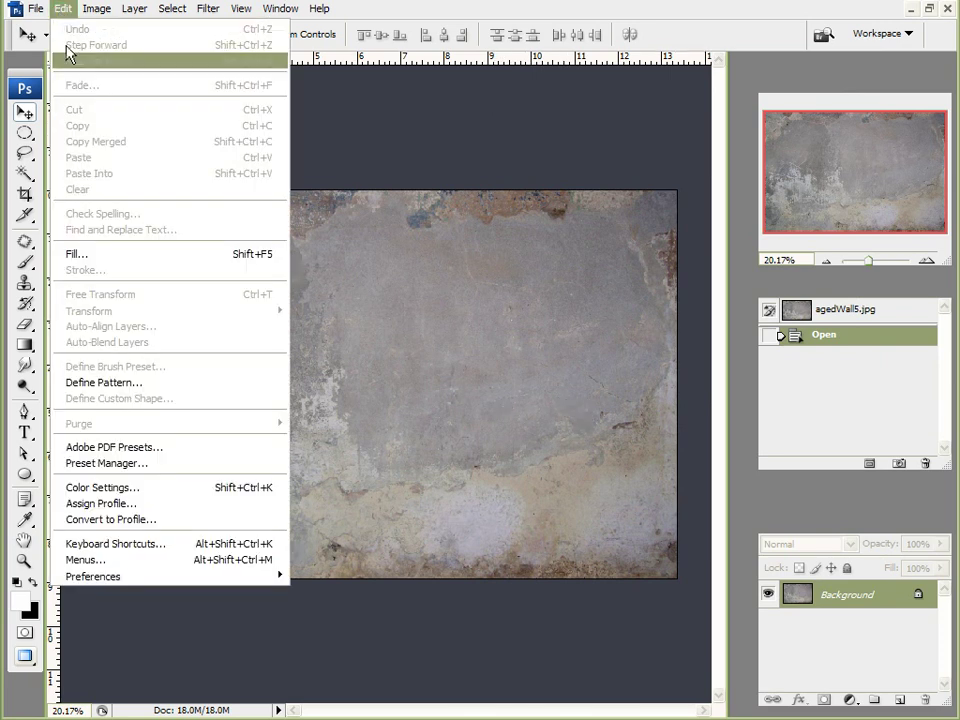
mouse_move(97, 8)
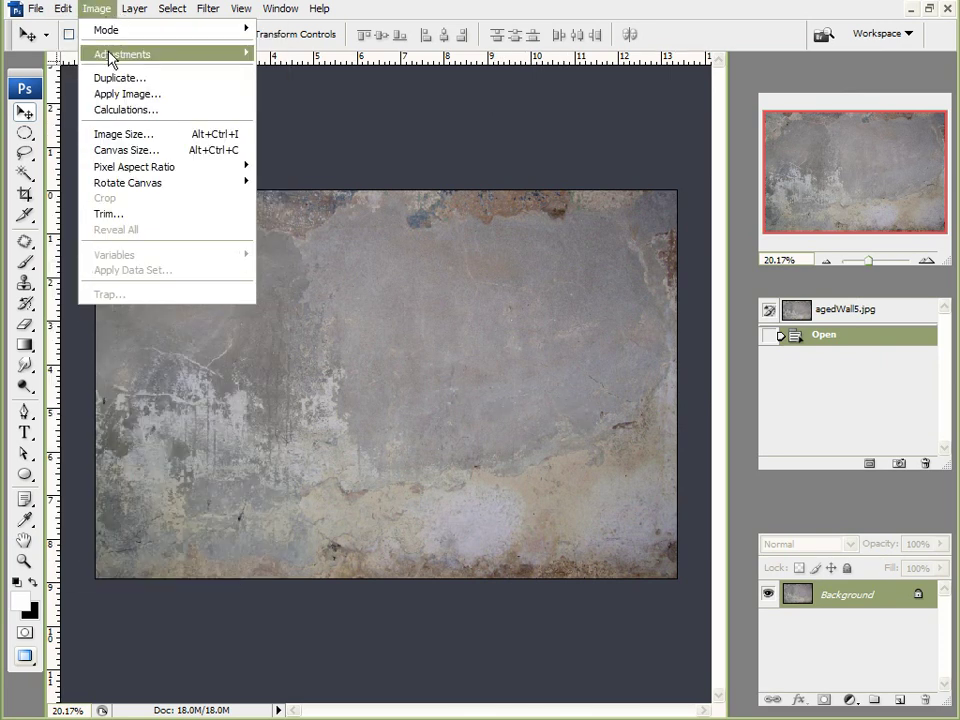
mouse_move(132, 54)
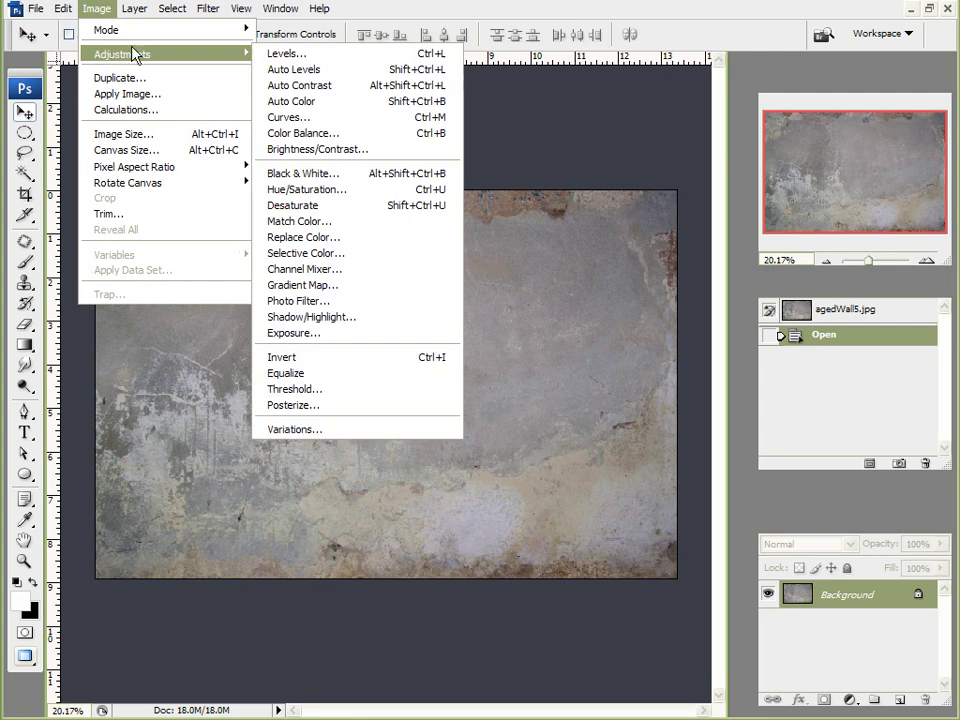
click(320, 205)
alt+scroll(461, 378, up, 2)
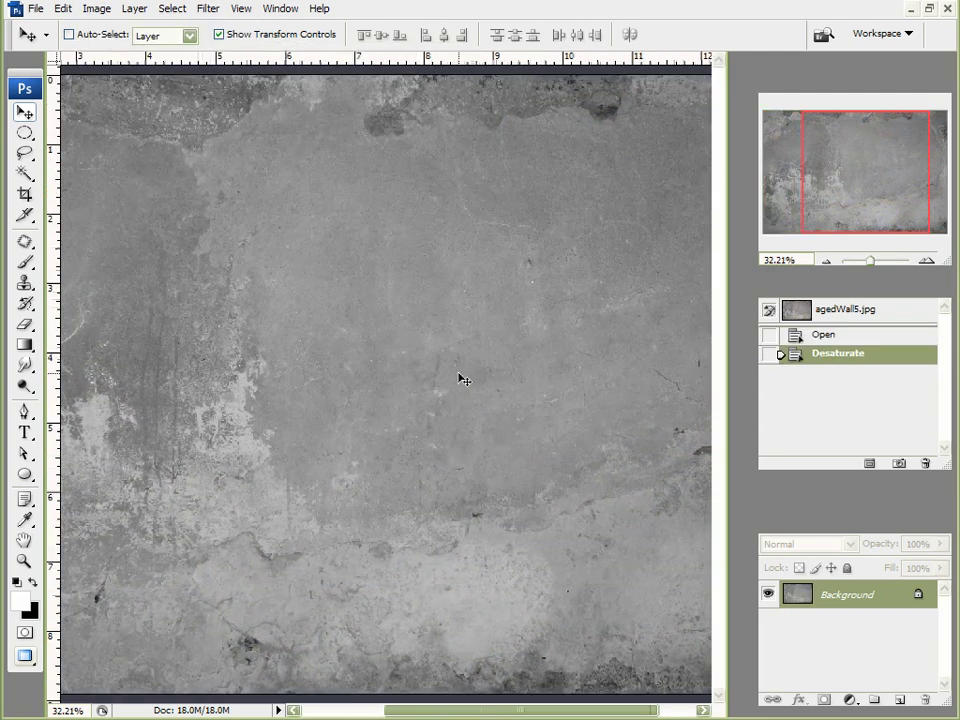
alt+scroll(462, 381, down, 1)
alt+scroll(461, 381, down, 1)
alt+scroll(461, 381, down, 1)
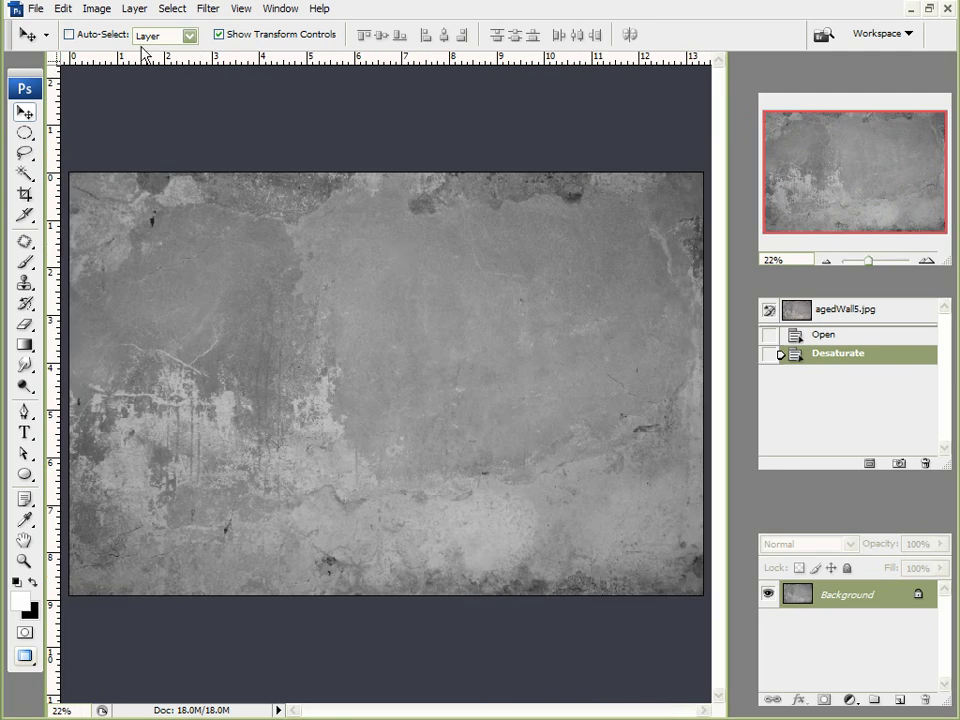
Save the grayscale wall image to the Desktop as a JPEG named "bump map" at quality 12 (Maximum)
click(35, 14)
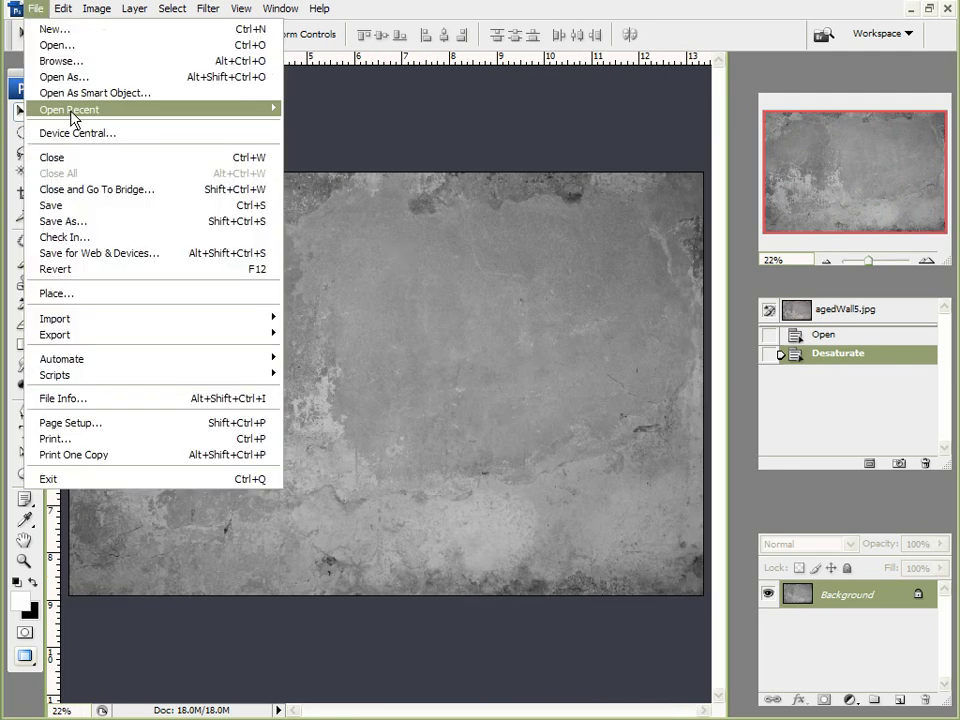
click(70, 222)
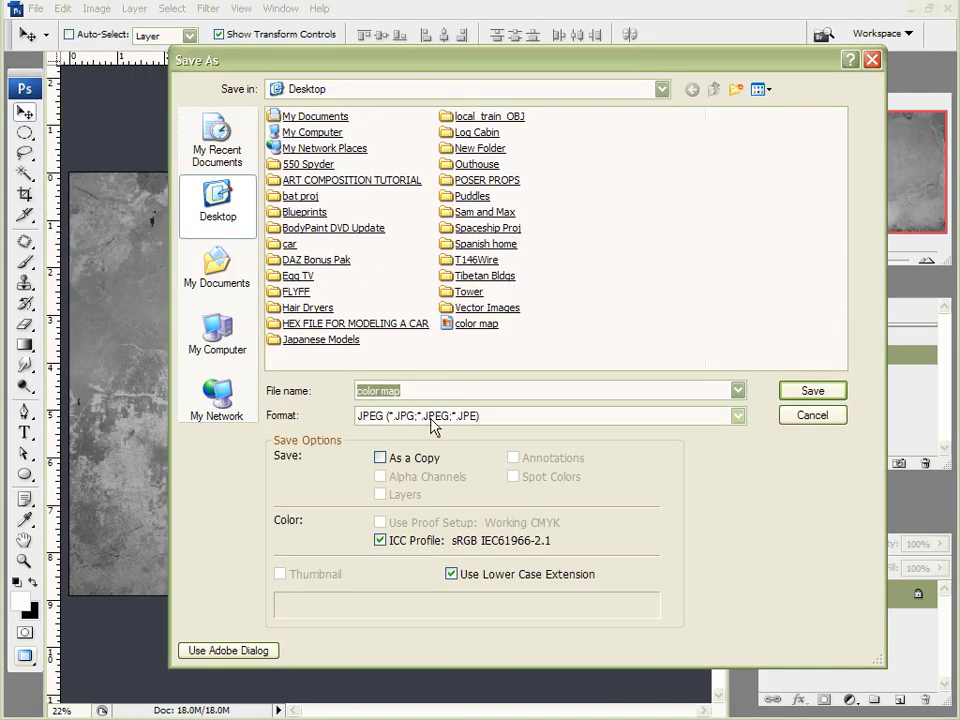
text(bump ma)
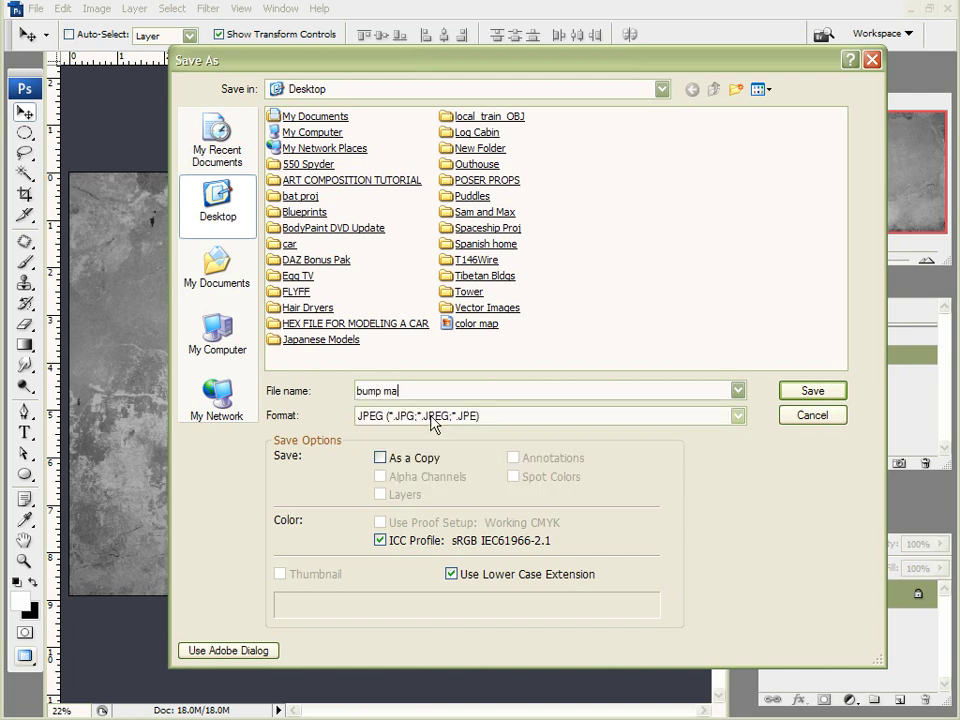
key(Return)
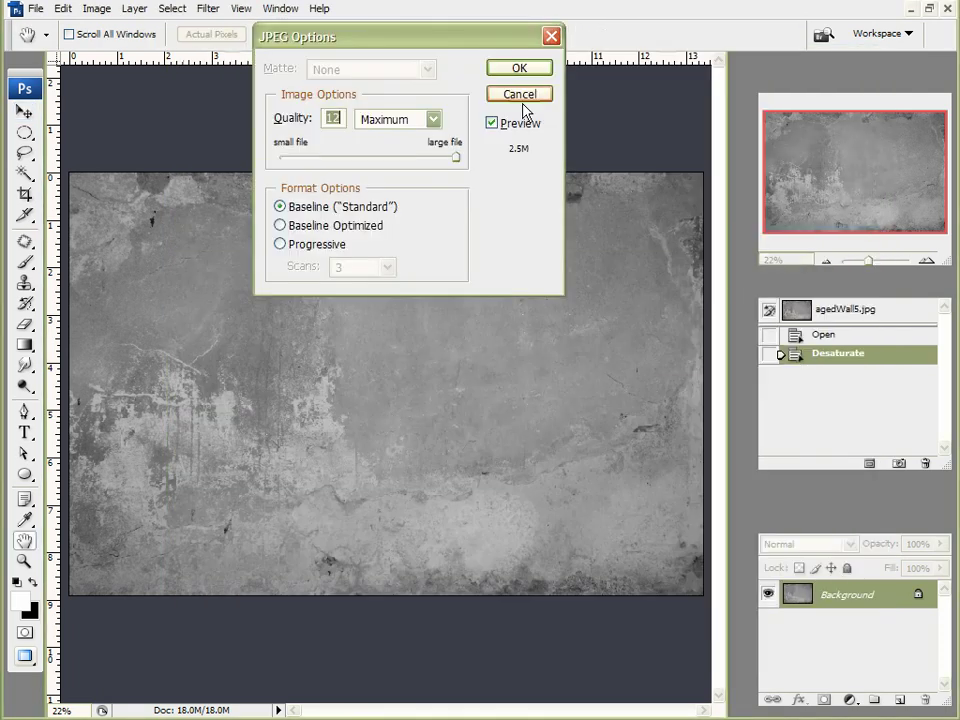
click(528, 70)
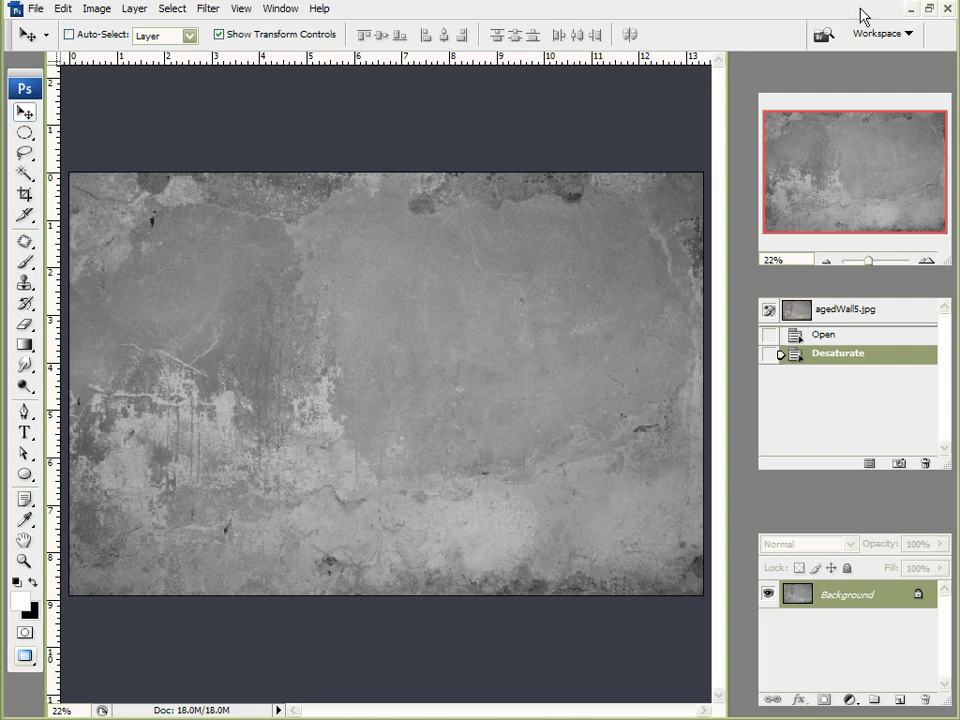
Switch to Vue, enable the color map in the cube's material and load the "color map" image from the Desktop
click(900, 0)
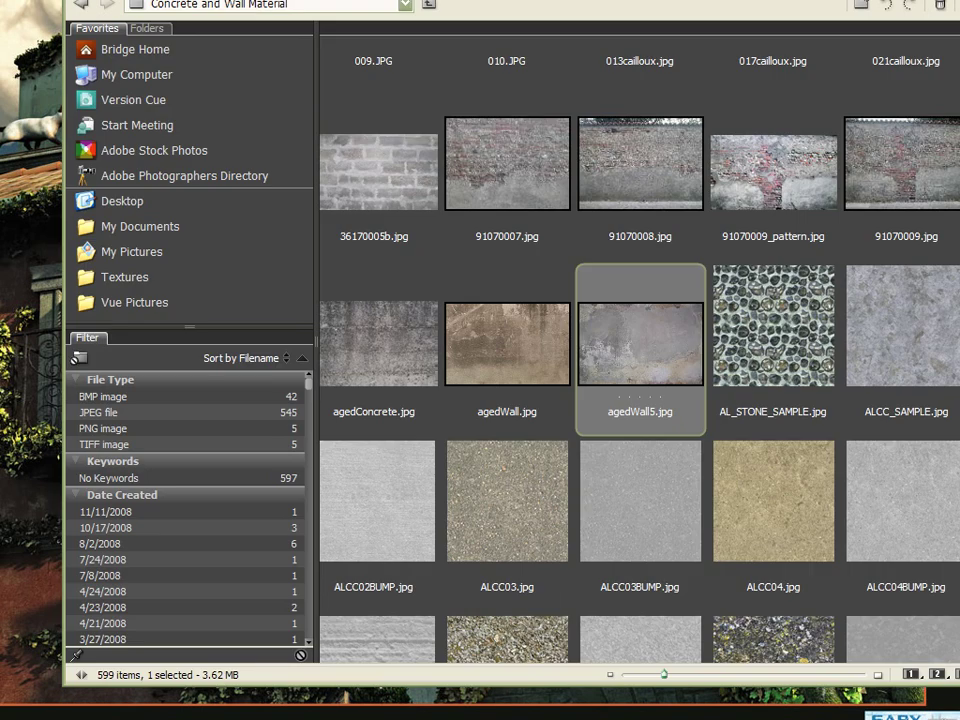
click(959, 0)
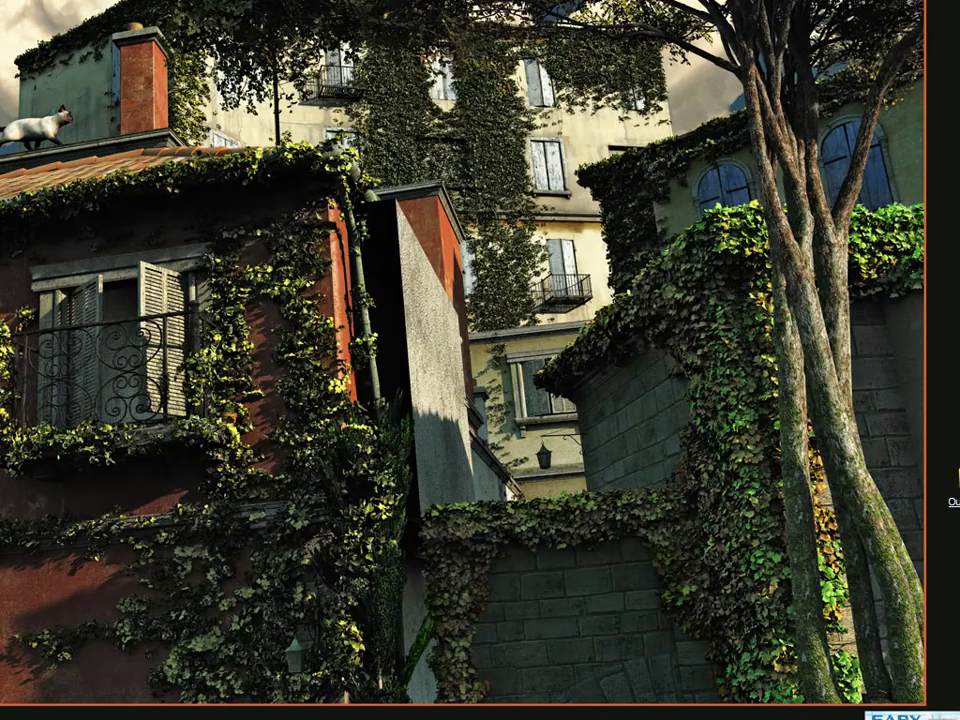
click(250, 719)
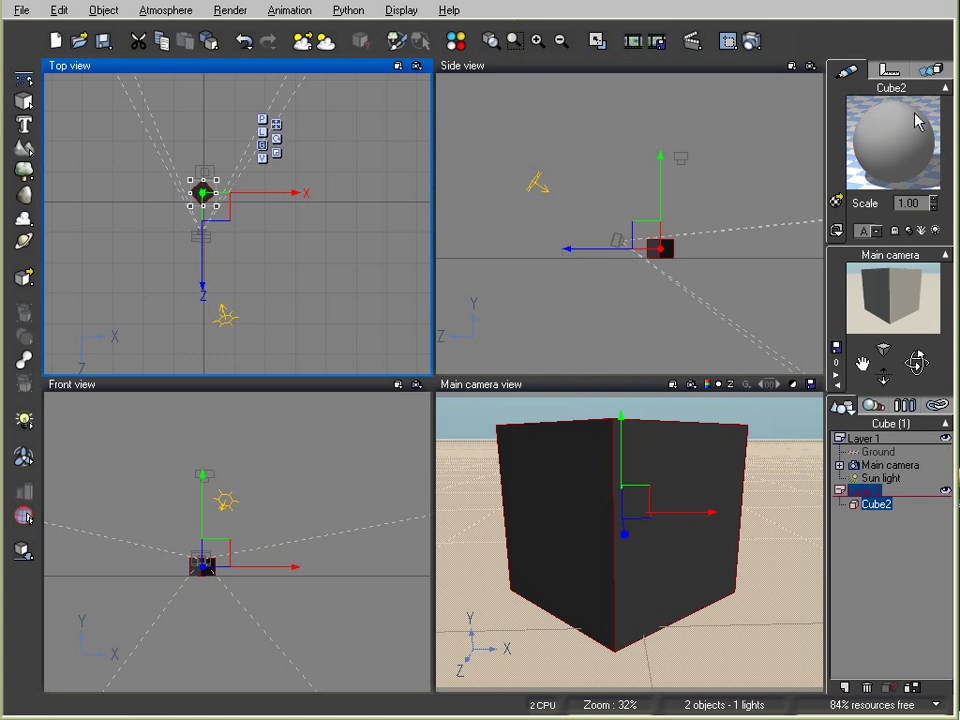
double_click(910, 146)
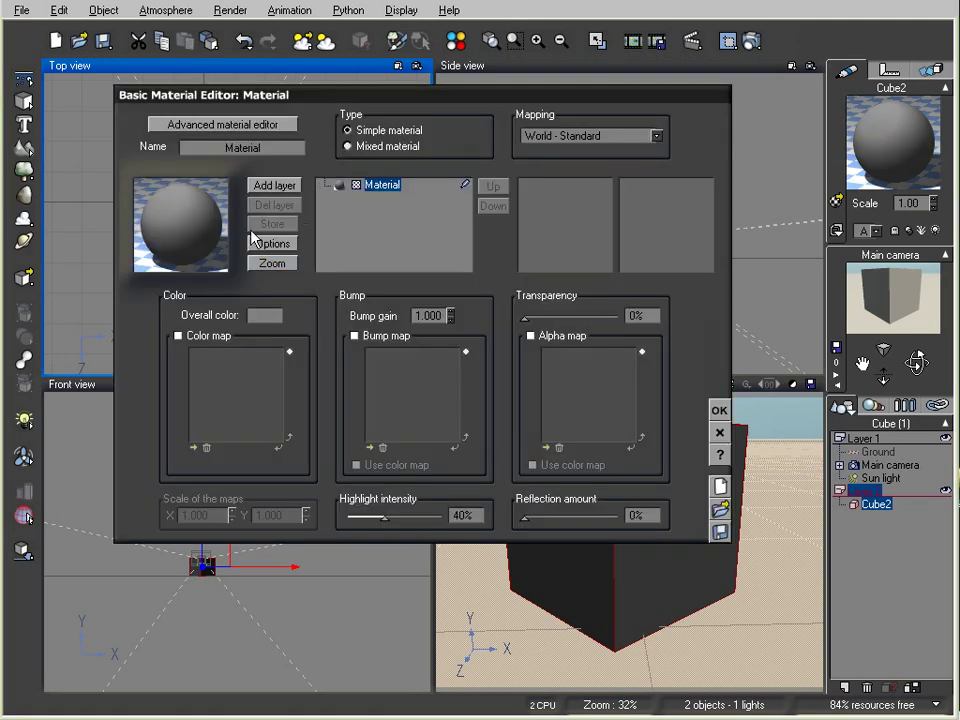
click(178, 336)
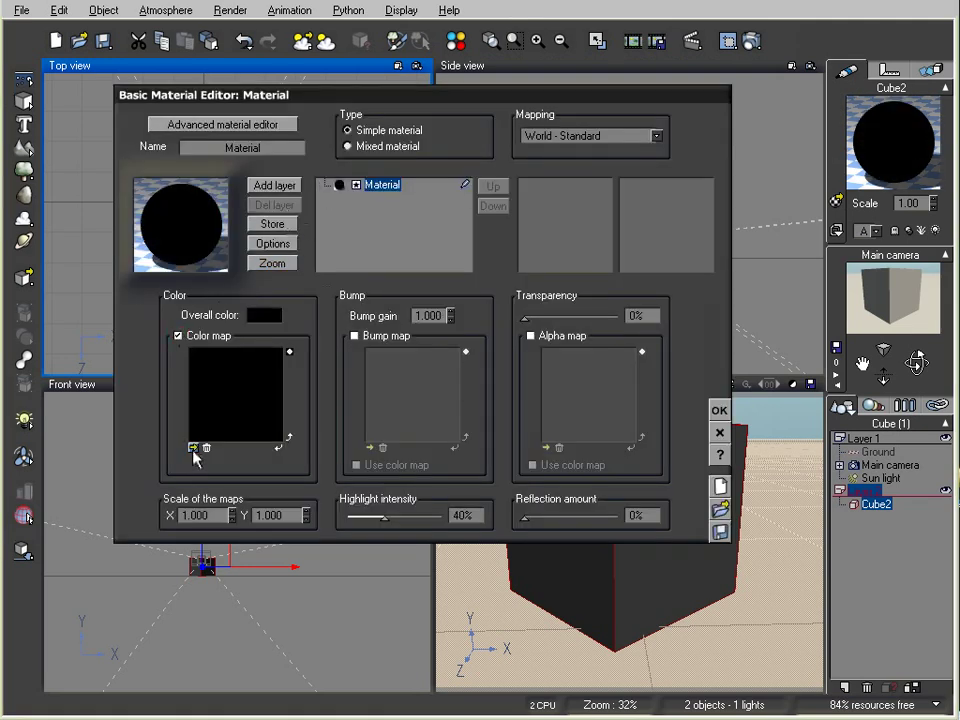
click(193, 449)
click(90, 703)
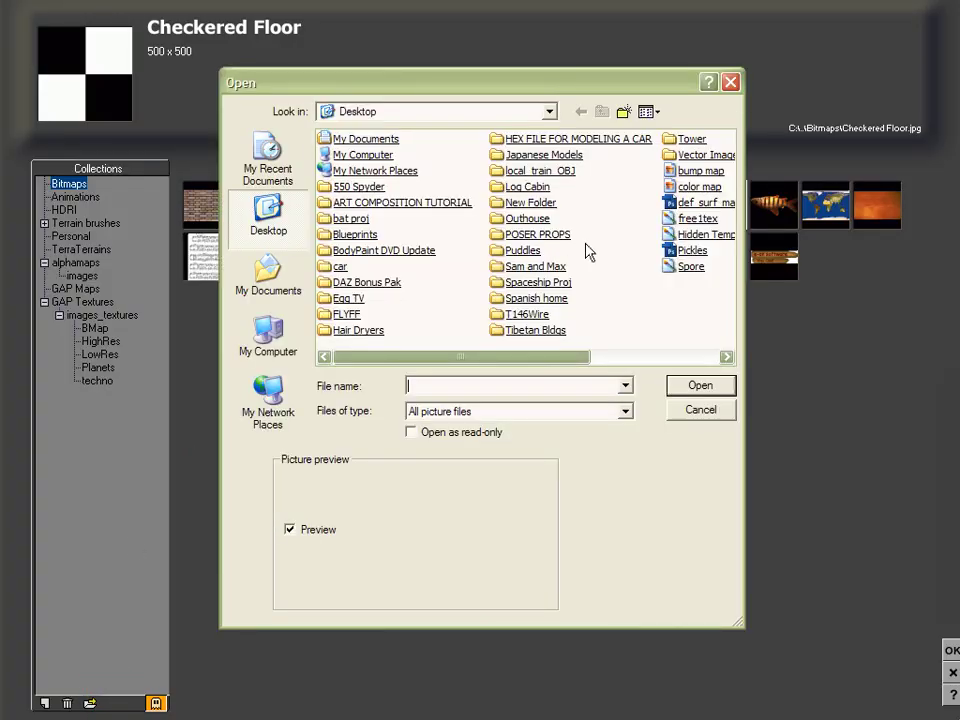
double_click(700, 188)
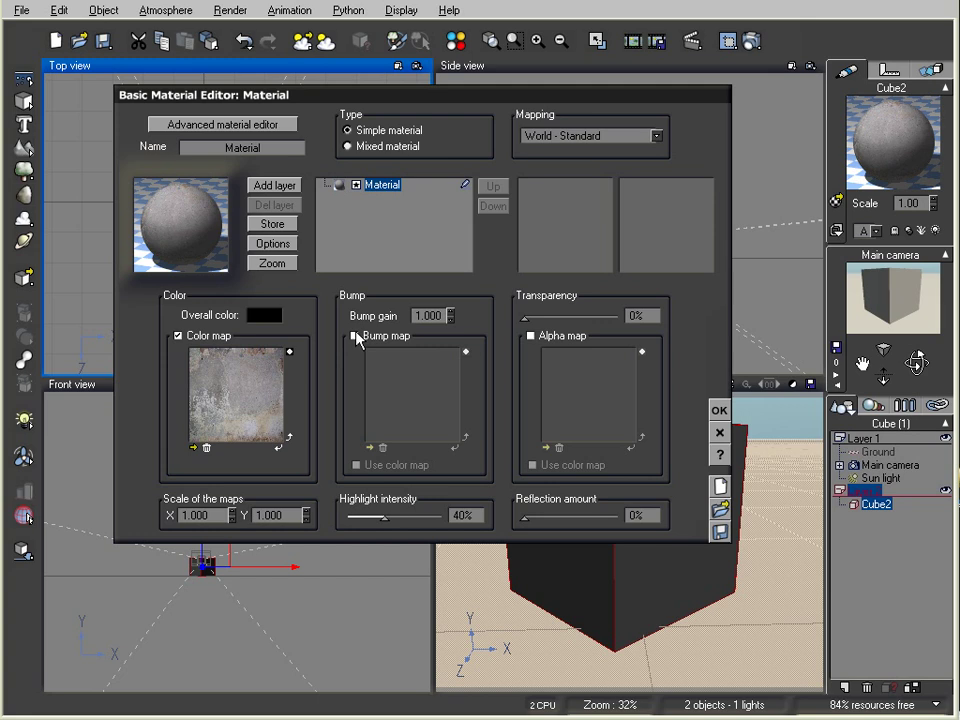
Enable the material's bump map, load the "bump map" image from the Desktop and accept the material
click(356, 337)
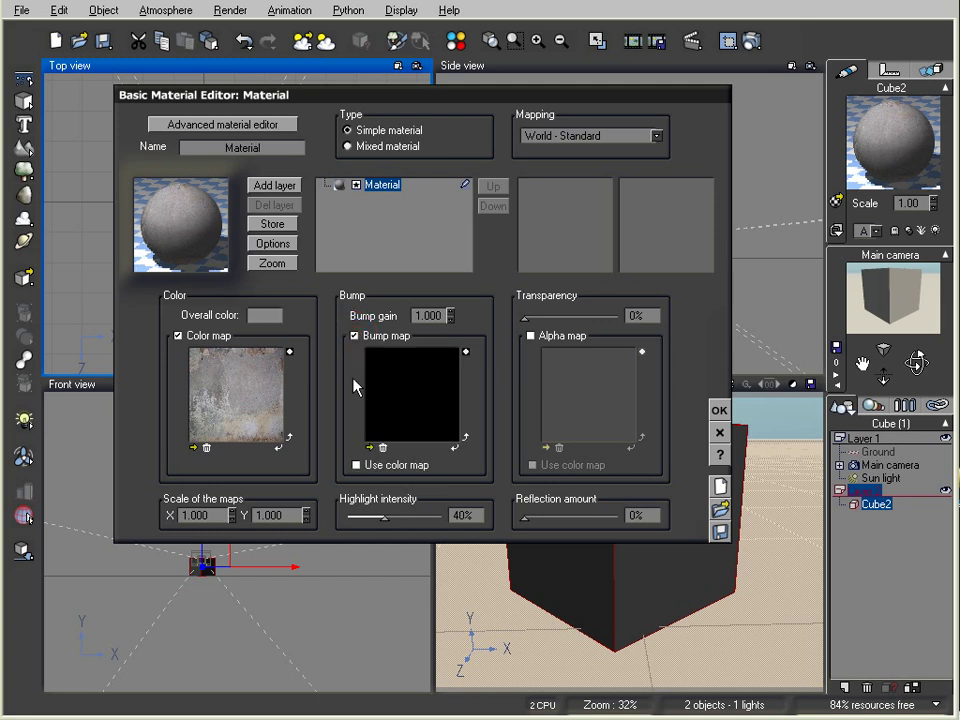
click(369, 447)
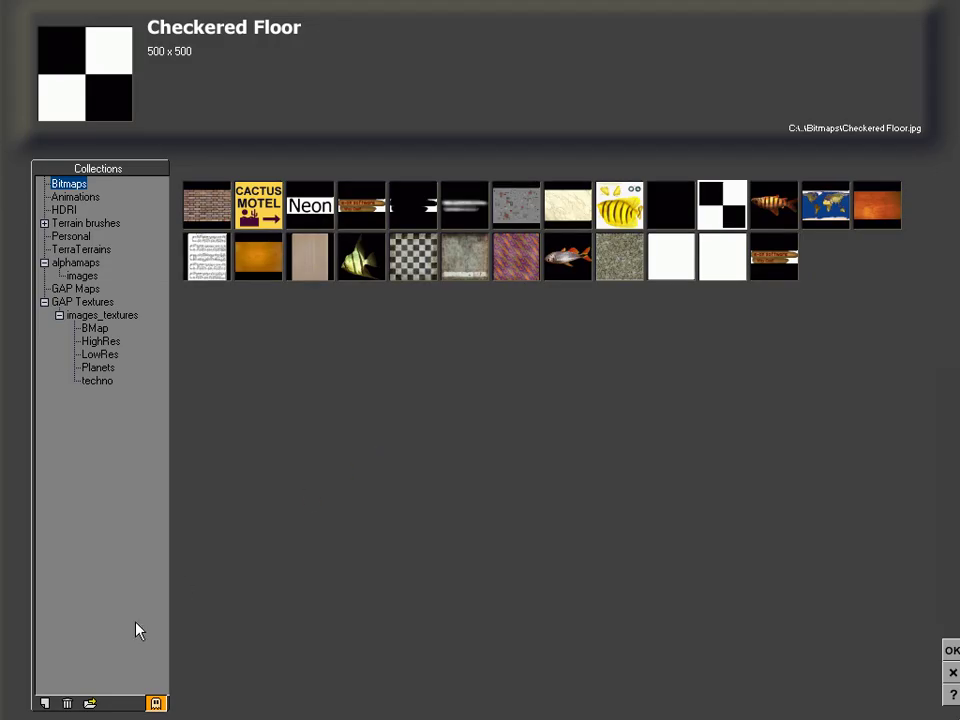
click(89, 703)
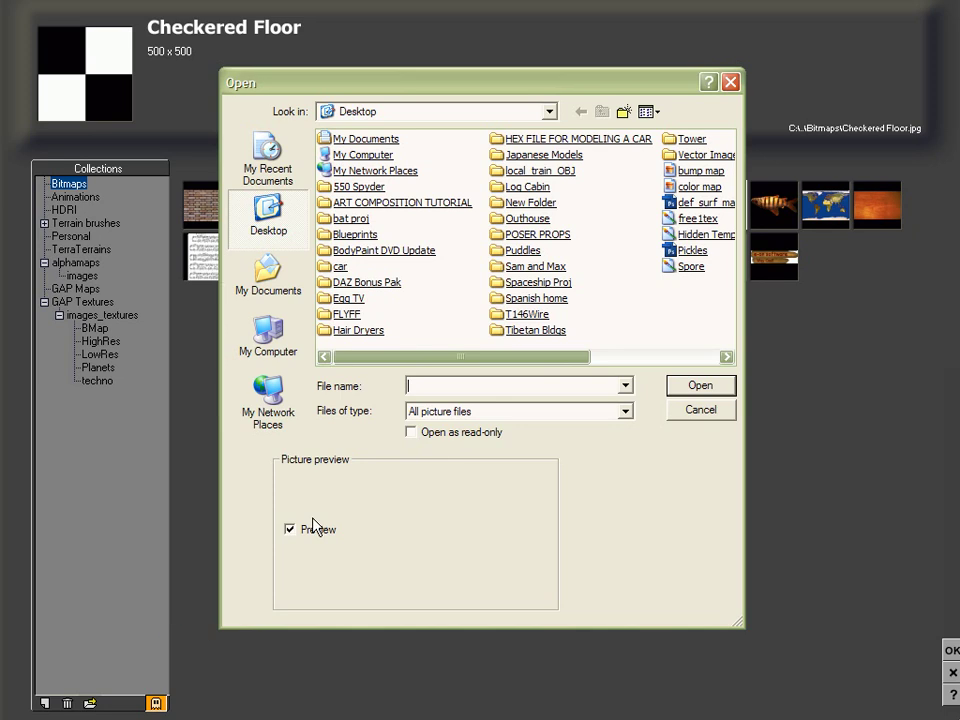
click(698, 171)
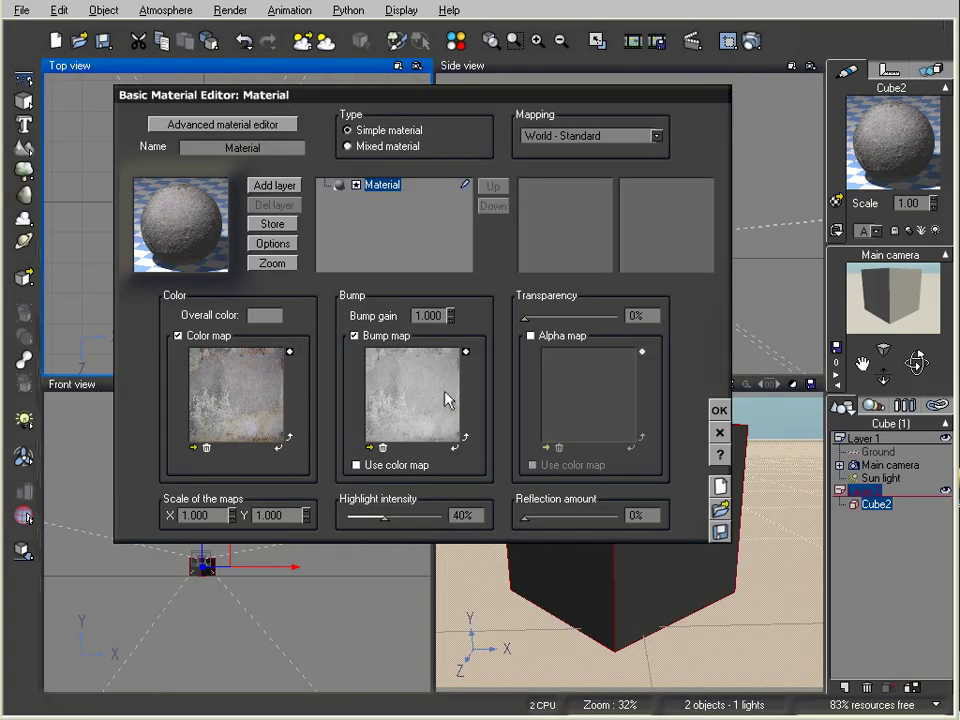
click(719, 410)
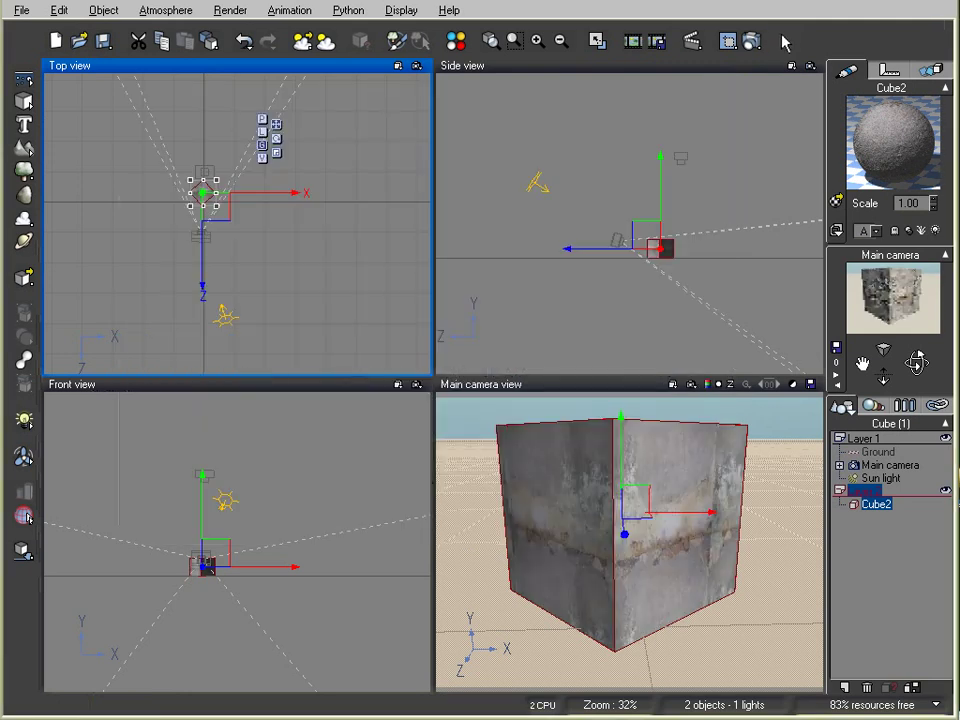
Render the scene at Preview quality and 800x600 to check the cube's new material, and close the render
click(752, 41)
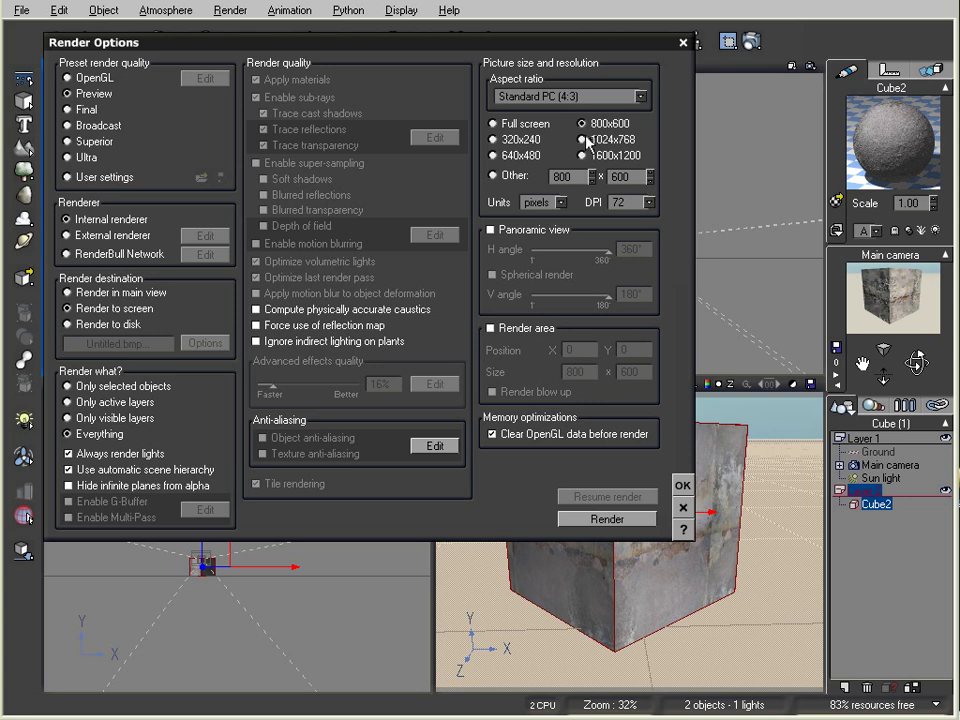
click(681, 485)
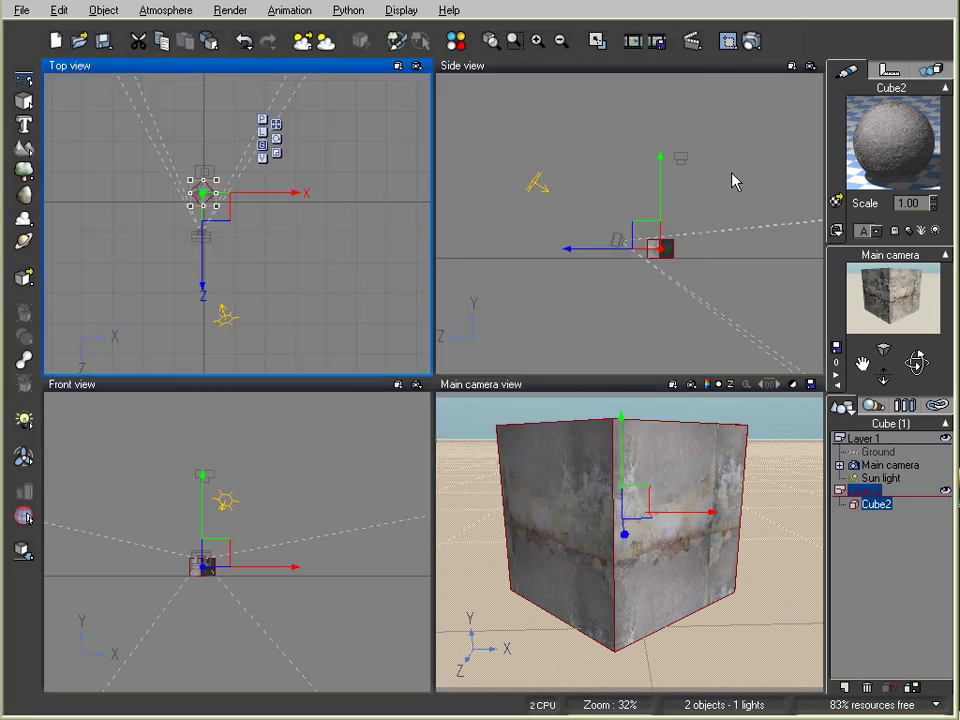
click(752, 40)
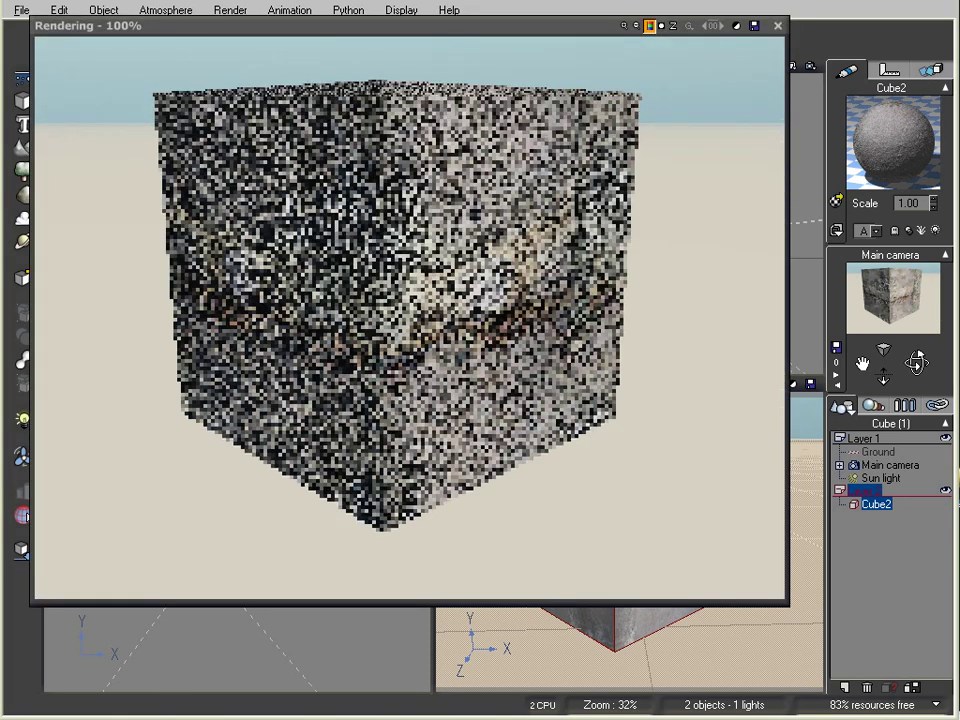
click(777, 28)
Set the cube material's mapping to Object - Parametric and its bump gain to 0.350, and check it with a render
double_click(848, 158)
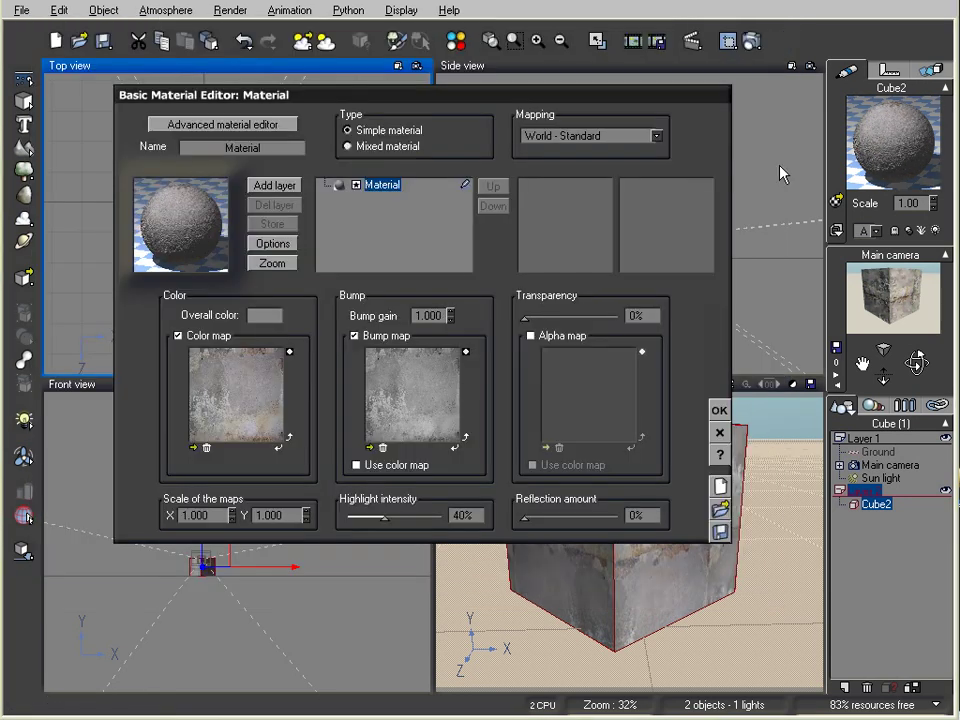
click(640, 135)
click(558, 246)
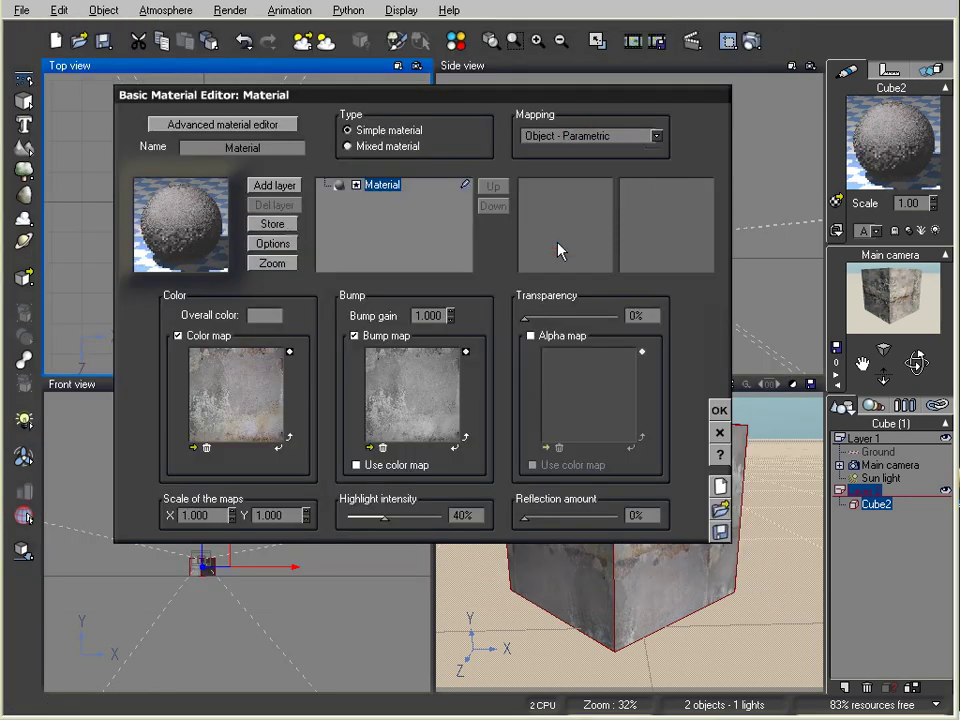
drag(449, 317, 449, 325)
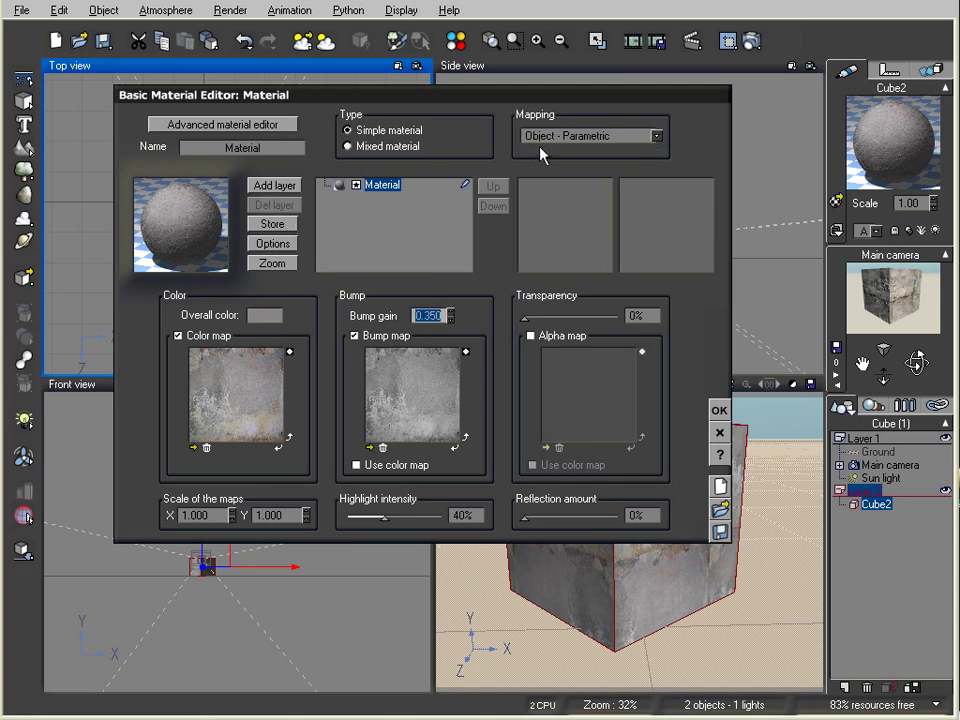
click(719, 410)
click(752, 40)
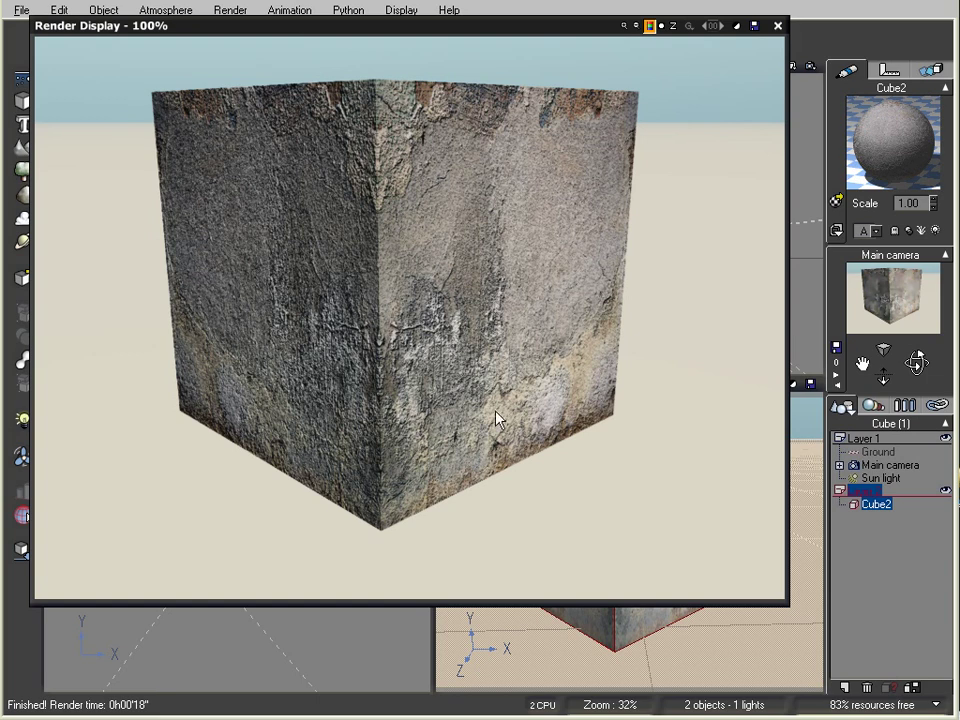
click(778, 26)
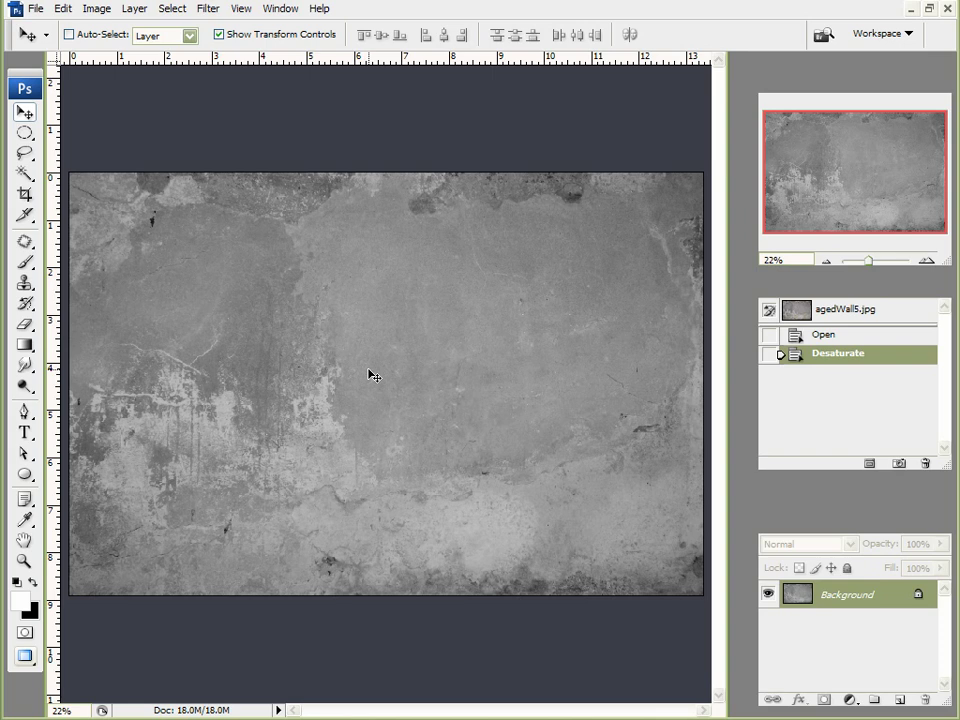
Switch to Photoshop and examine the light, dark and fine-grained areas of the desaturated wall image up close
alt+scroll(370, 375, up, 3)
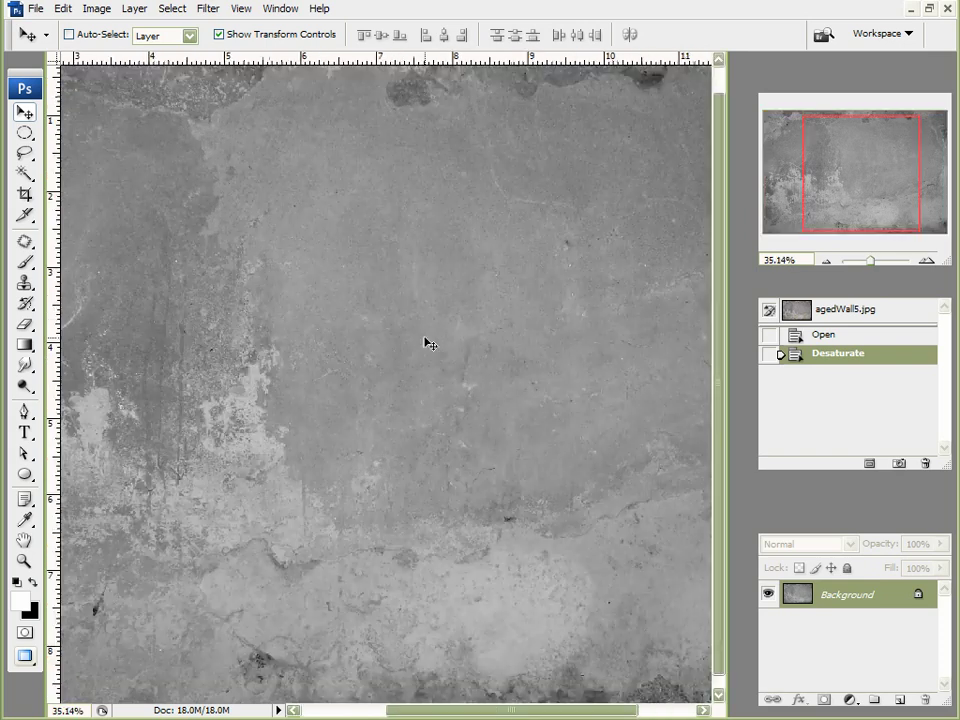
alt+scroll(429, 344, up, 1)
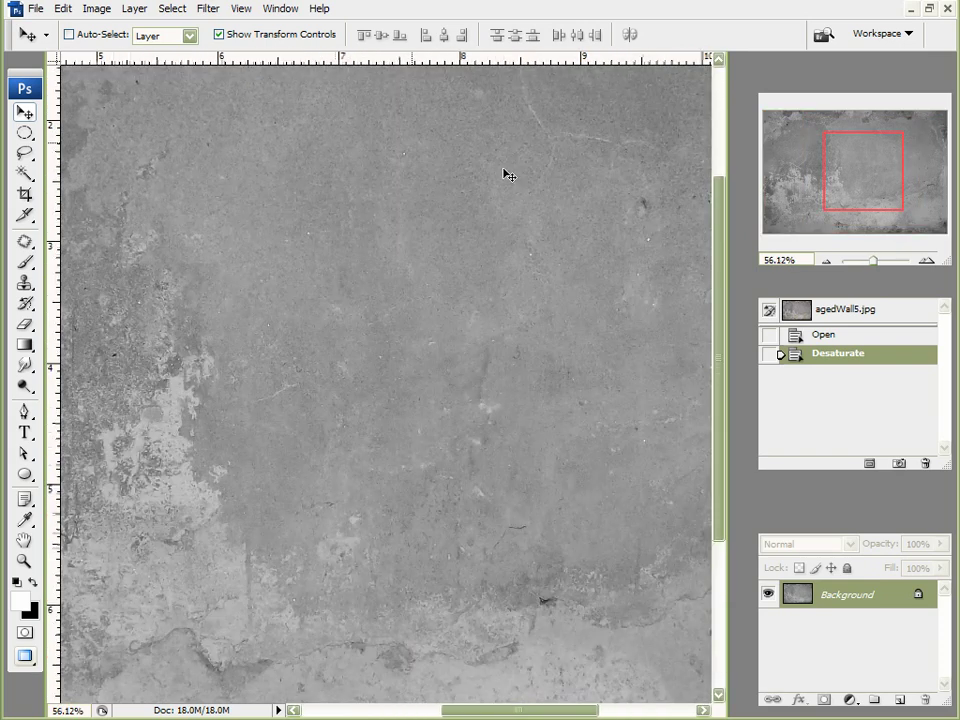
alt+scroll(504, 171, up, 2)
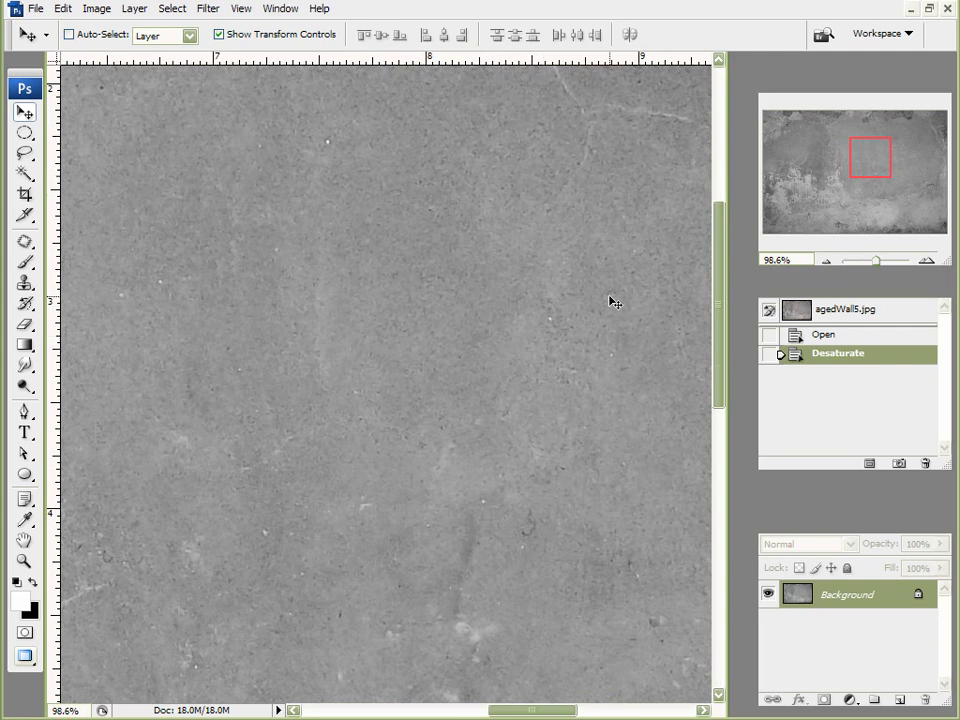
alt+scroll(529, 398, down, 1)
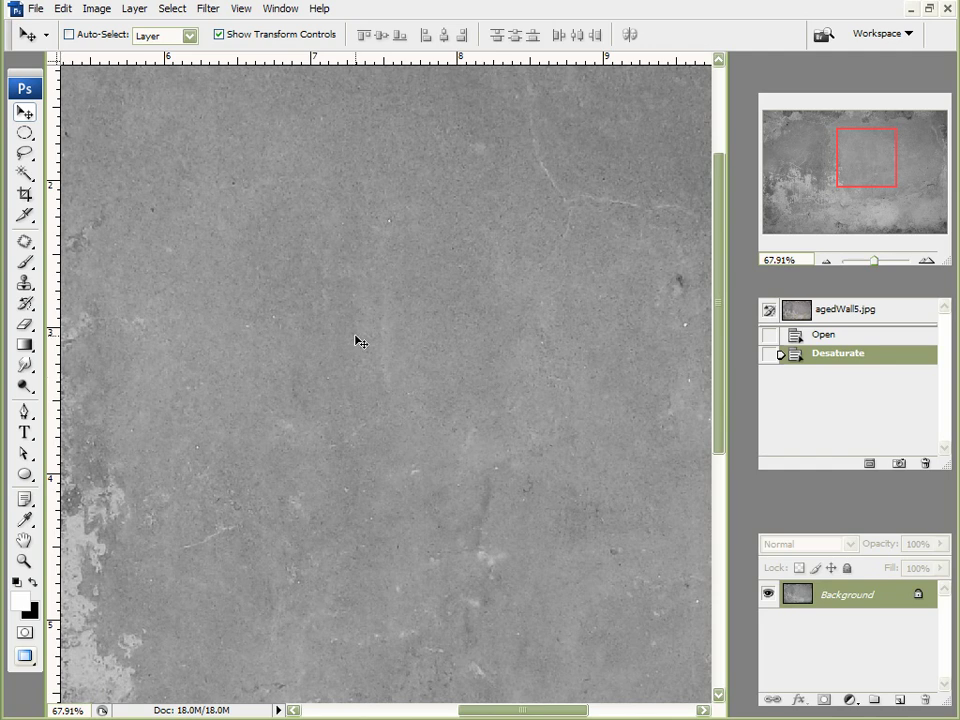
alt+scroll(238, 482, down, 2)
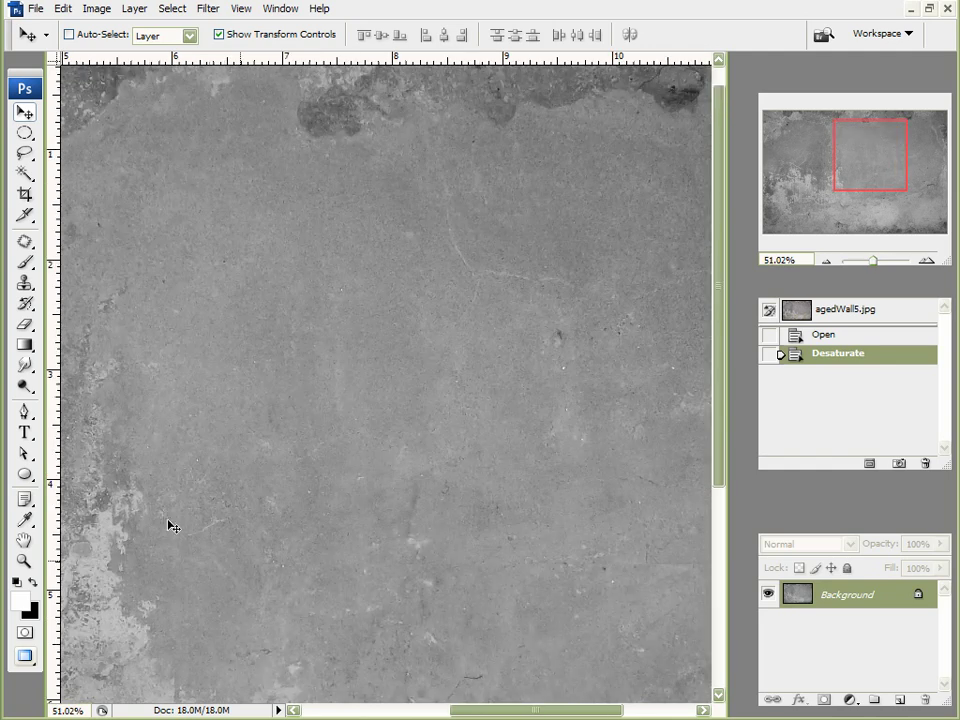
alt+scroll(265, 400, up, 1)
alt+scroll(120, 570, down, 1)
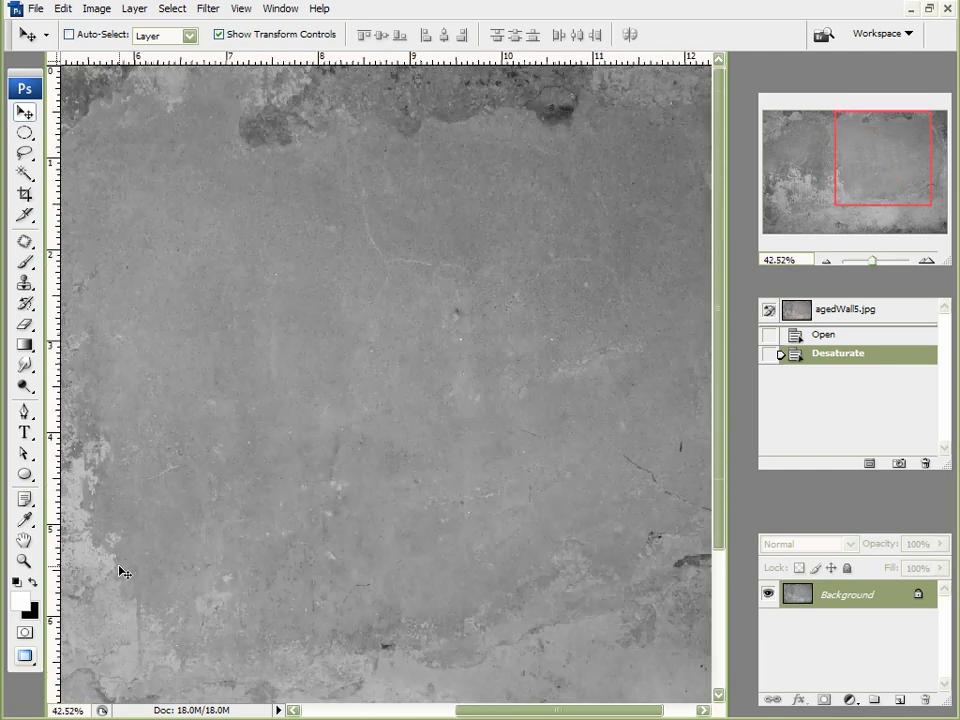
drag(825, 184, 845, 178)
alt+scroll(180, 467, up, 5)
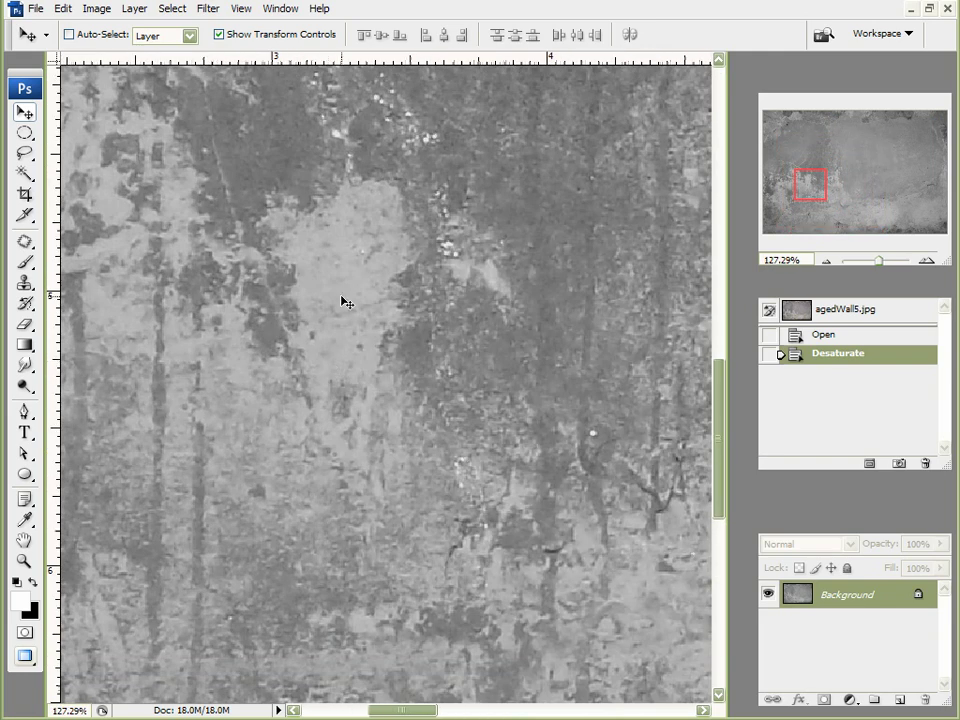
alt+scroll(343, 301, up, 5)
alt+scroll(381, 326, down, 20)
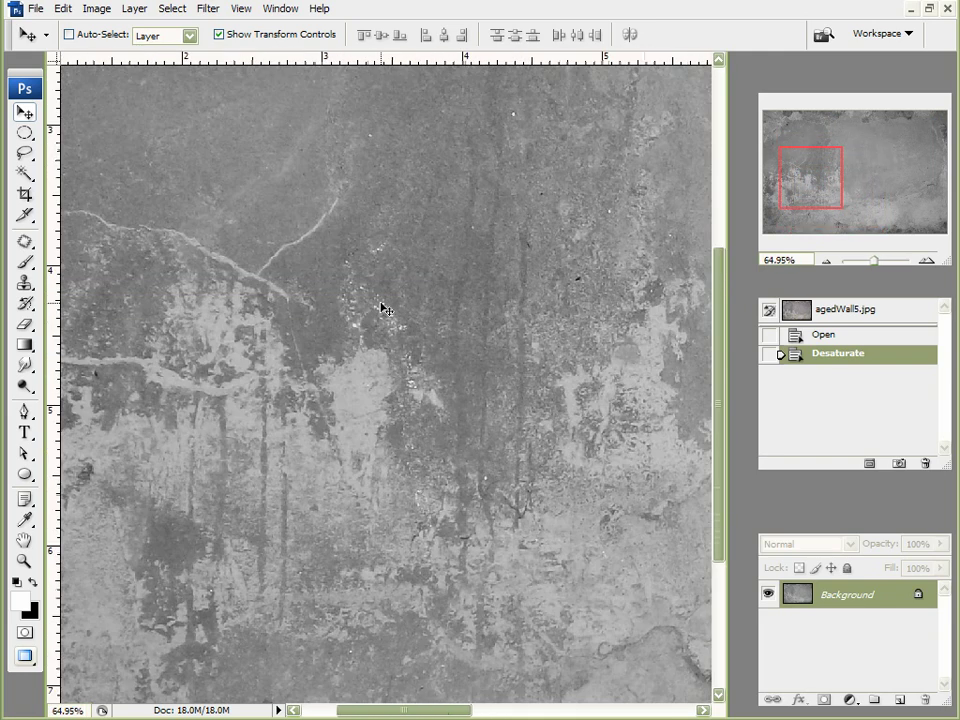
alt+scroll(381, 304, down, 4)
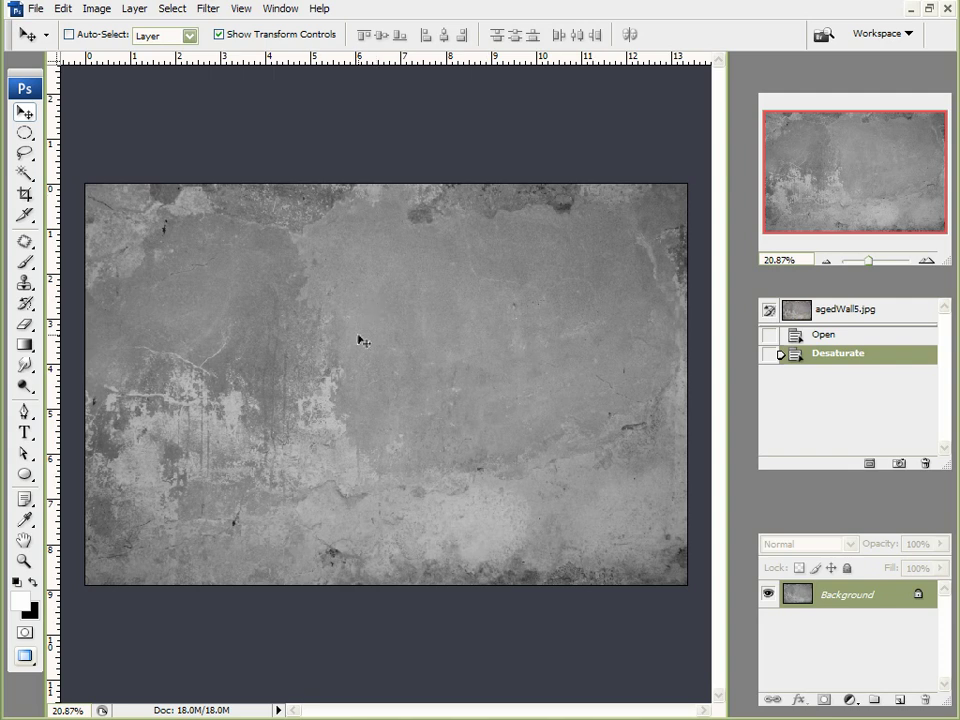
alt+scroll(302, 446, up, 3)
alt+scroll(302, 446, up, 1)
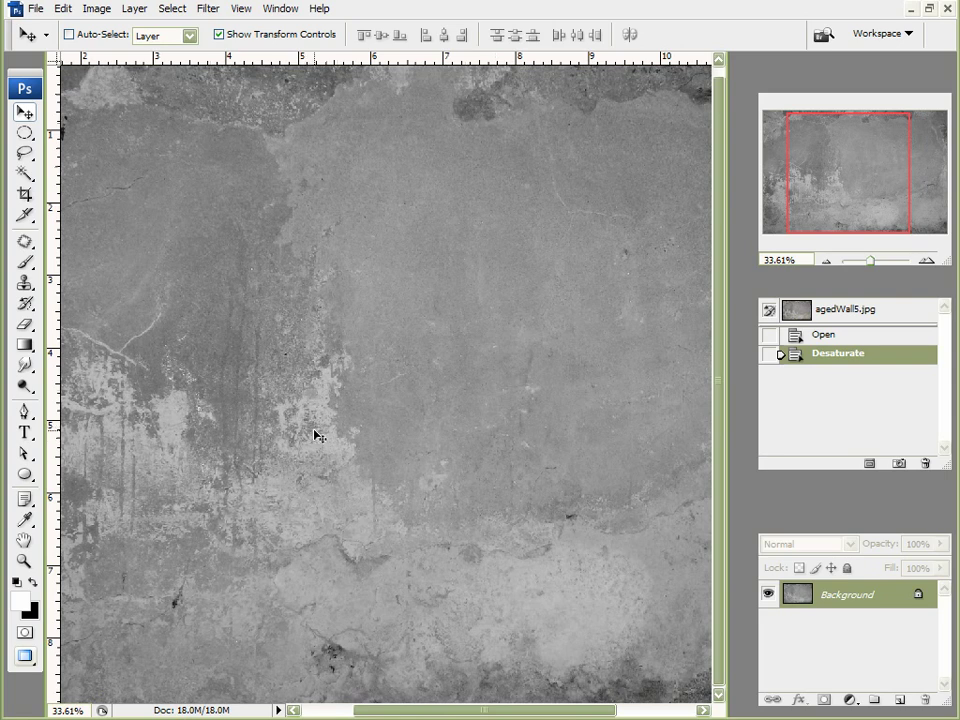
alt+scroll(329, 468, down, 3)
alt+scroll(329, 468, down, 1)
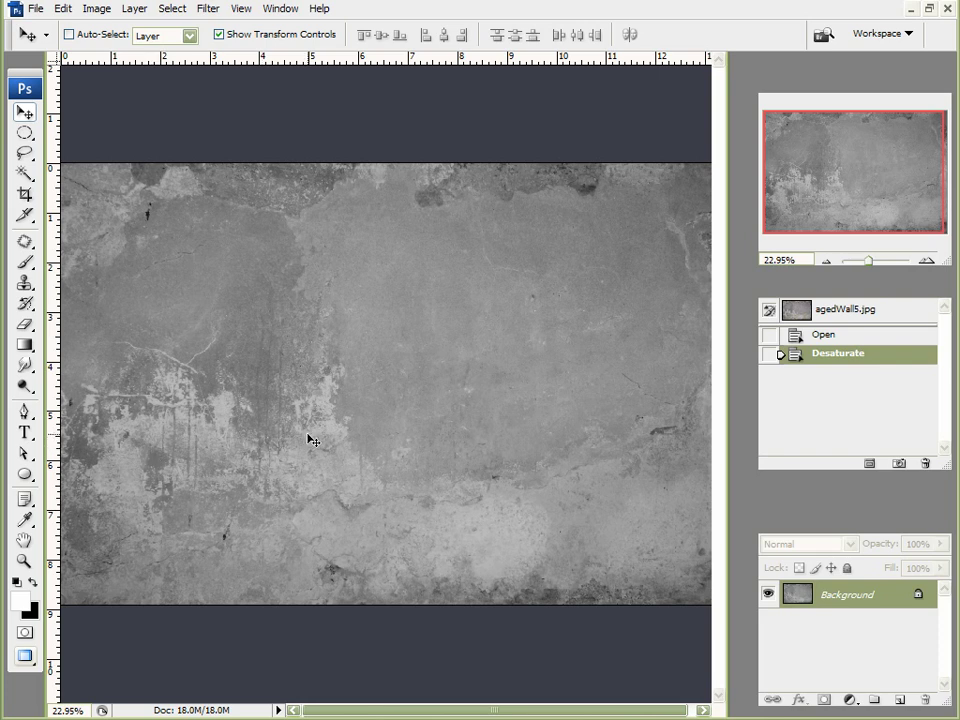
alt+scroll(392, 407, down, 1)
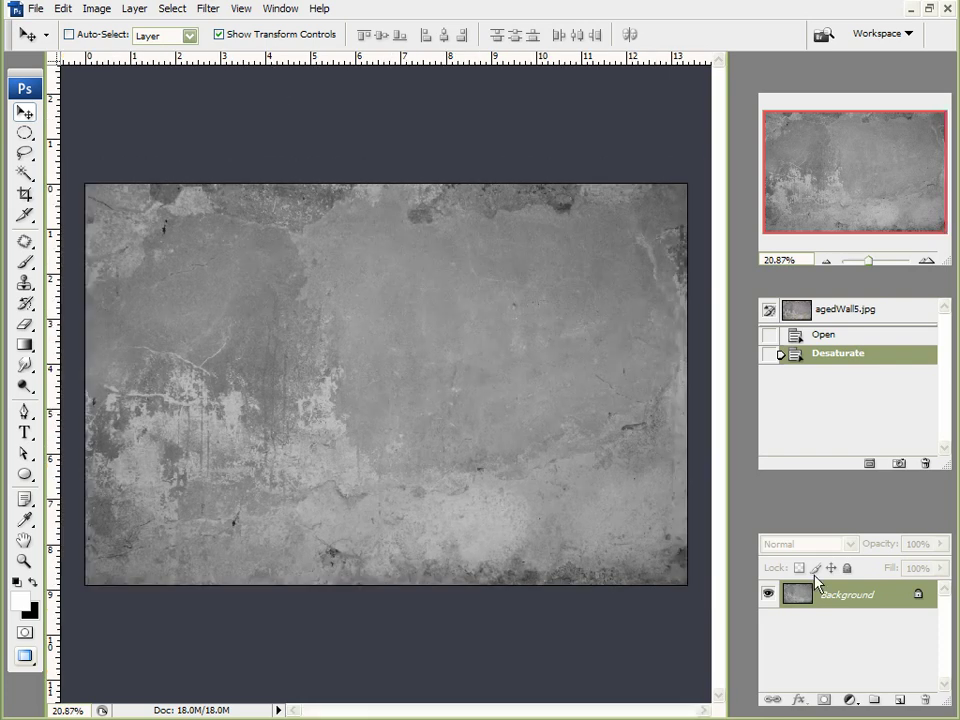
Duplicate the Background layer of the desaturated wall image
drag(816, 598, 900, 699)
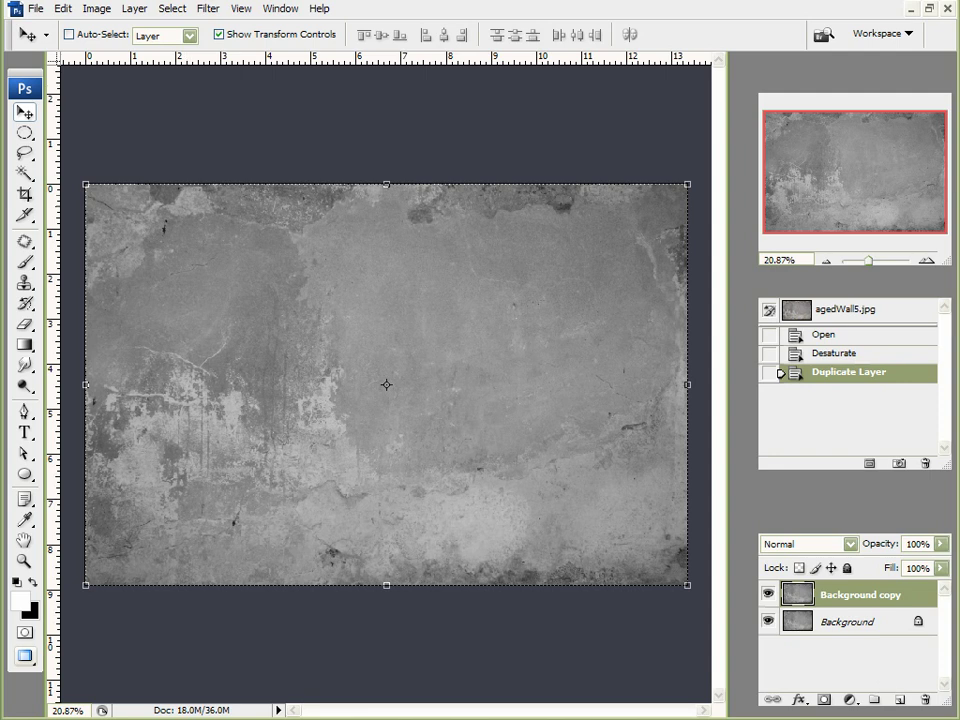
click(97, 9)
mouse_move(115, 58)
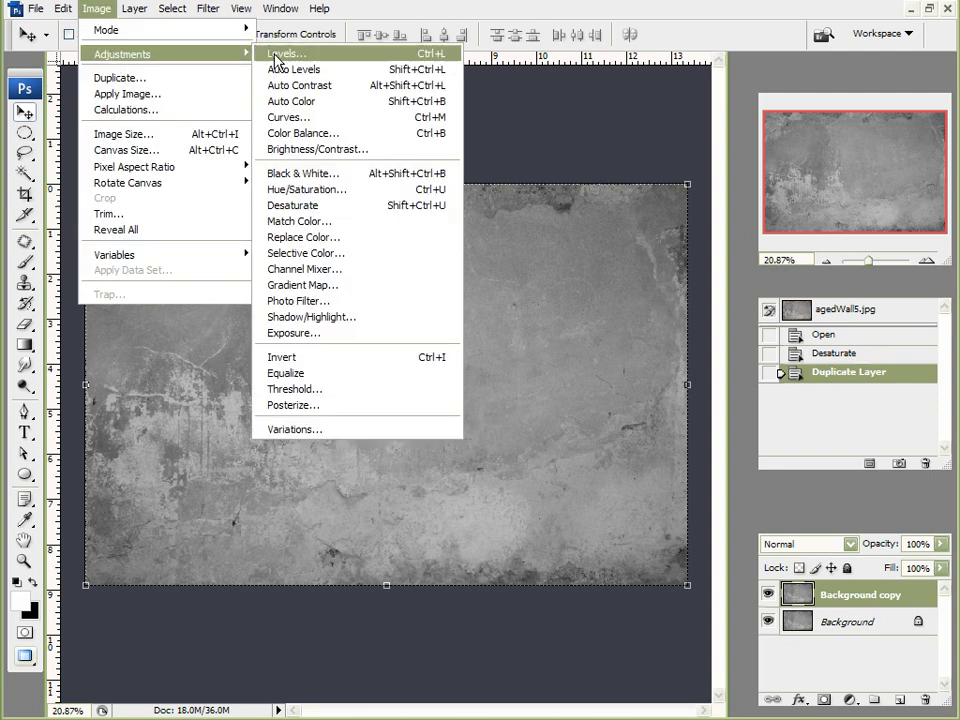
click(415, 54)
drag(757, 157, 464, 194)
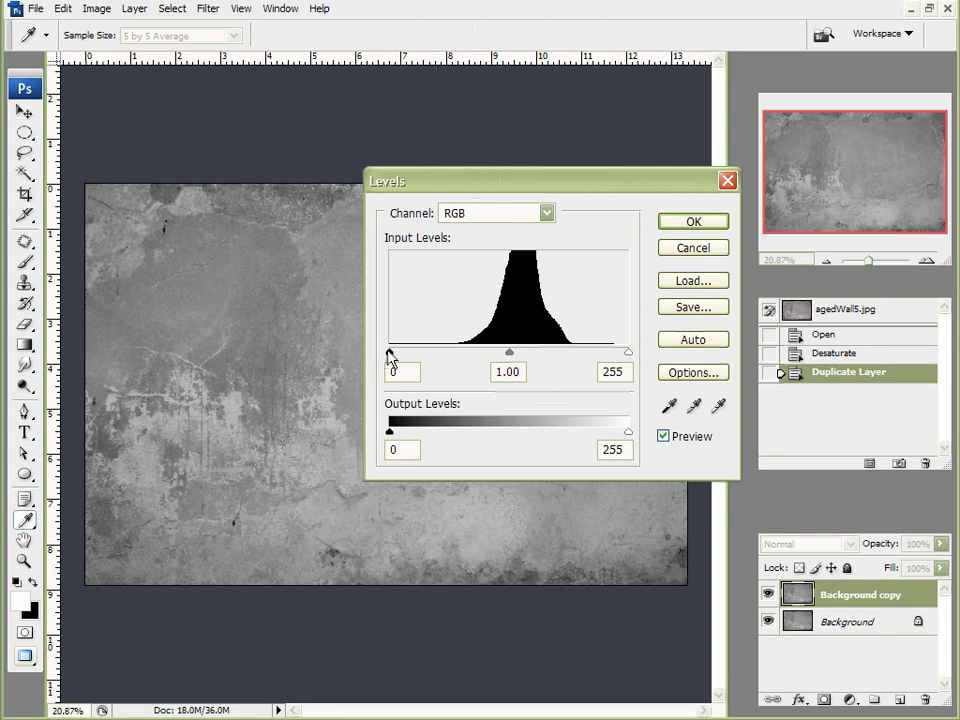
mouse_move(392, 357)
mouse_down()
mouse_move(514, 350)
mouse_move(376, 345)
mouse_up()
mouse_move(629, 353)
mouse_down()
mouse_move(534, 356)
mouse_move(647, 355)
mouse_up()
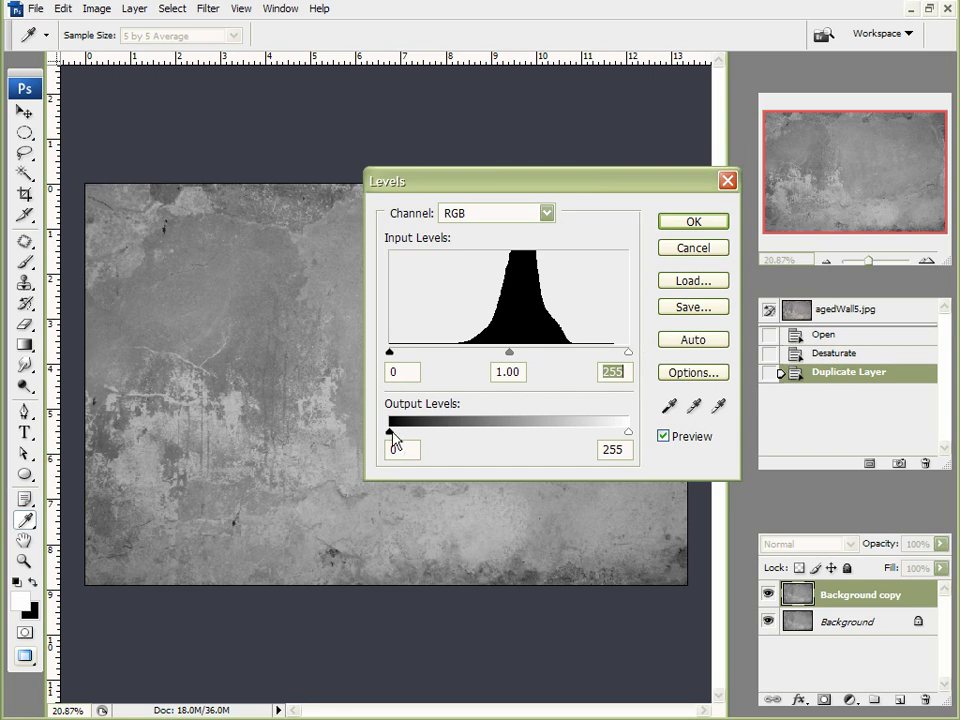
drag(391, 440, 451, 440)
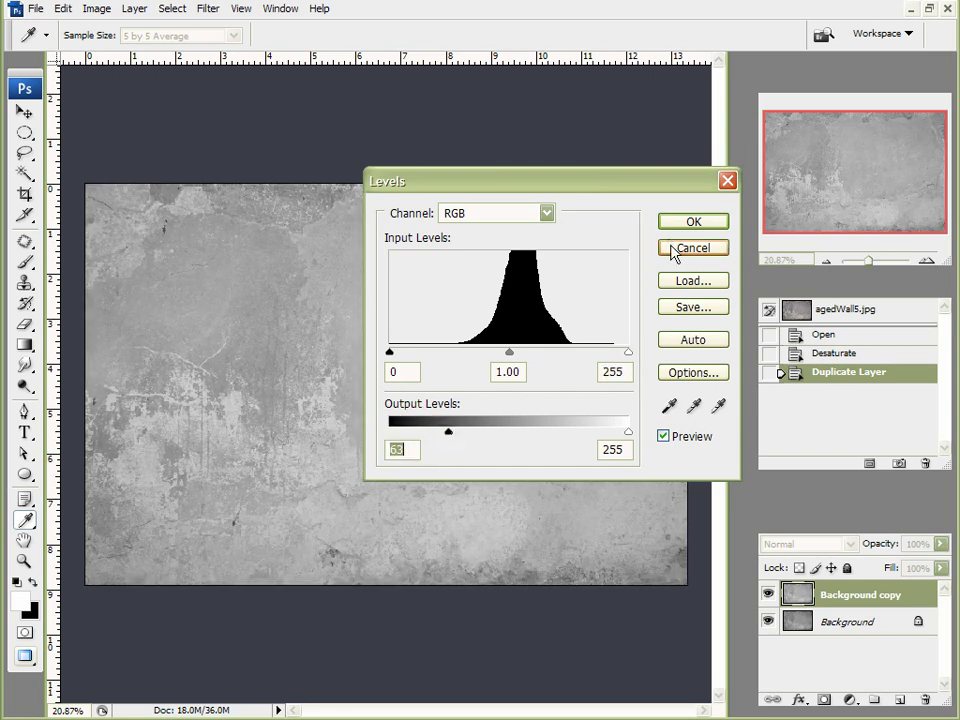
click(688, 249)
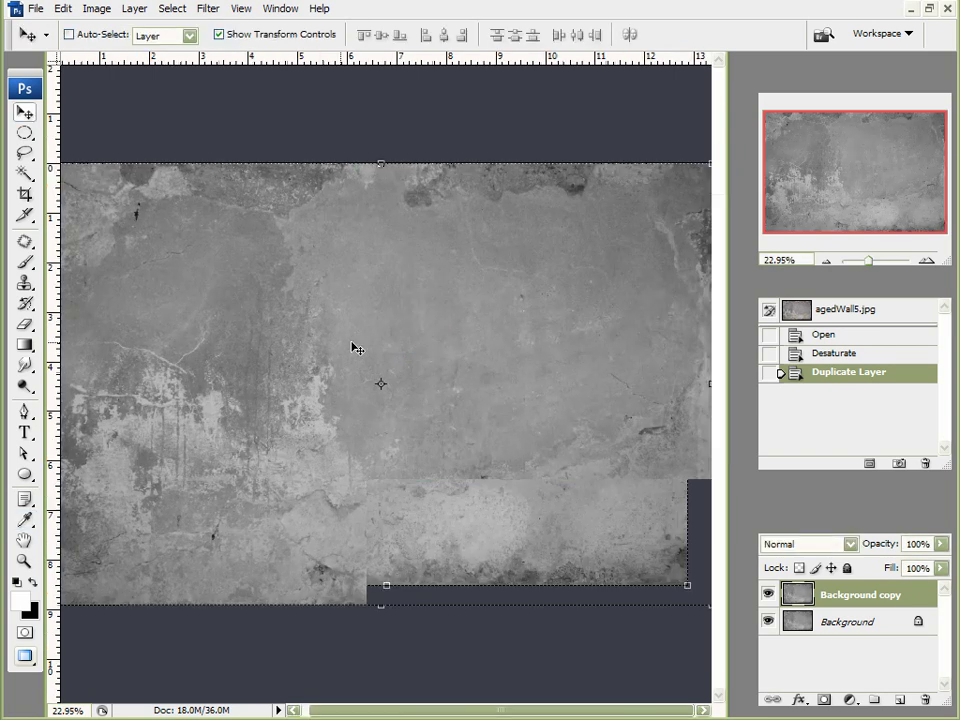
Reduce the contrast of the duplicated layer with Levels, setting the output levels to 109 and 194
scroll(340, 352, up, 6)
scroll(267, 387, down, 4)
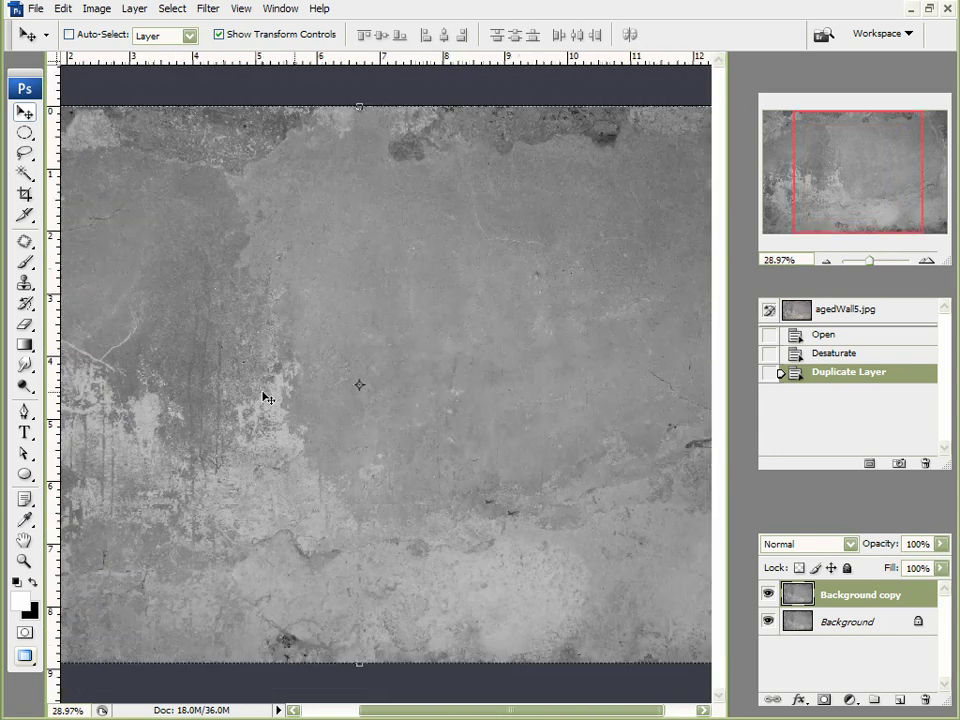
click(105, 8)
mouse_move(124, 56)
click(285, 58)
drag(499, 184, 621, 0)
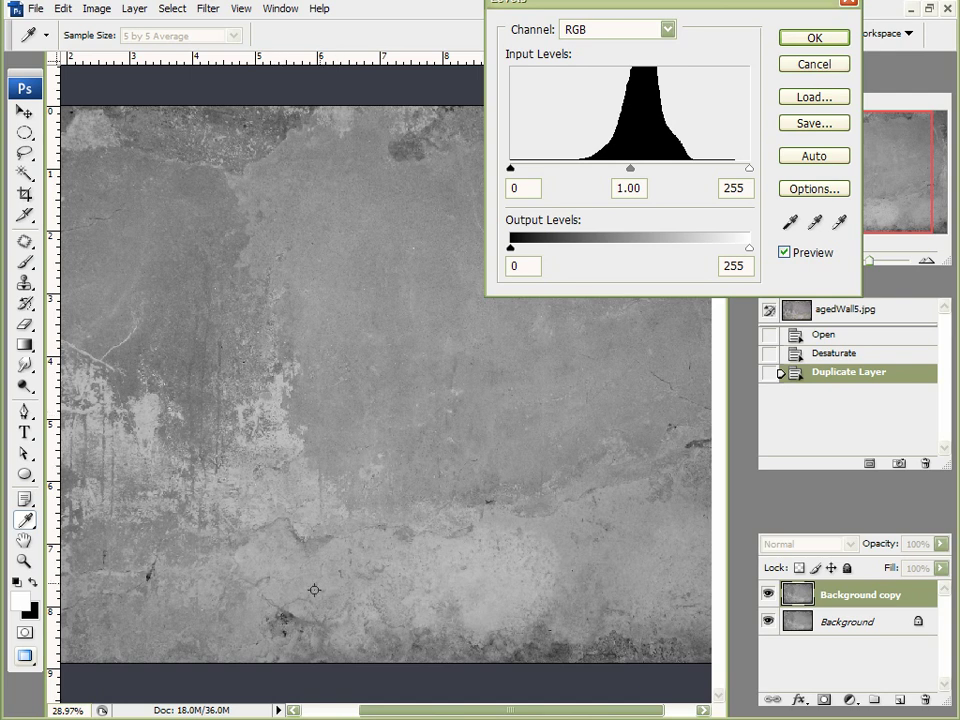
mouse_move(510, 249)
mouse_down()
mouse_move(741, 258)
mouse_move(506, 250)
mouse_up()
mouse_move(749, 248)
mouse_down()
mouse_move(551, 255)
mouse_move(750, 248)
mouse_up()
drag(512, 250, 615, 258)
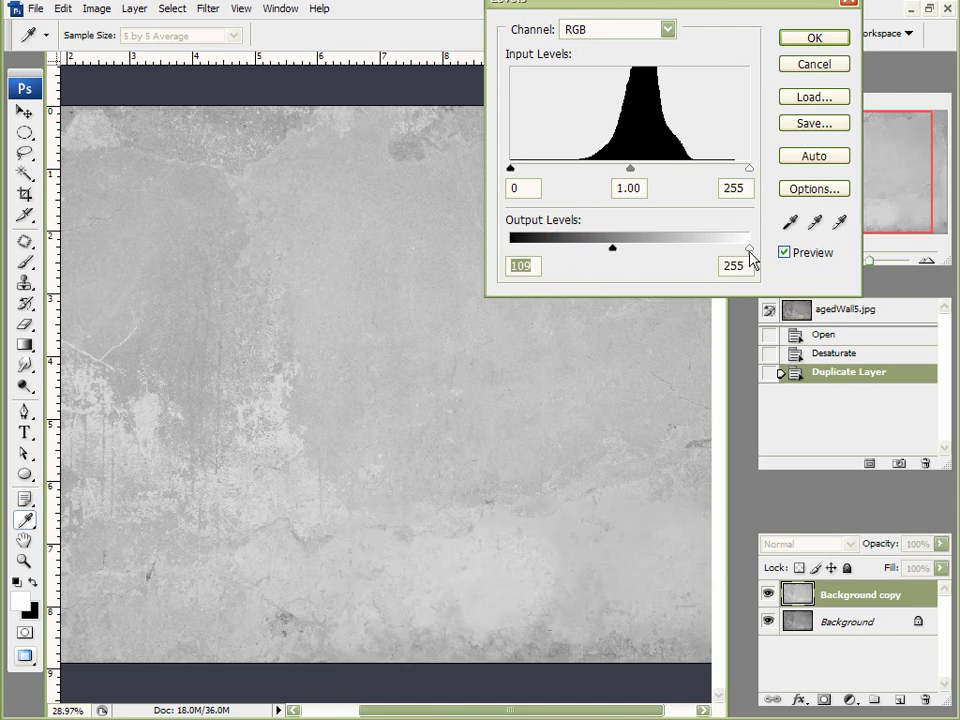
drag(749, 250, 692, 250)
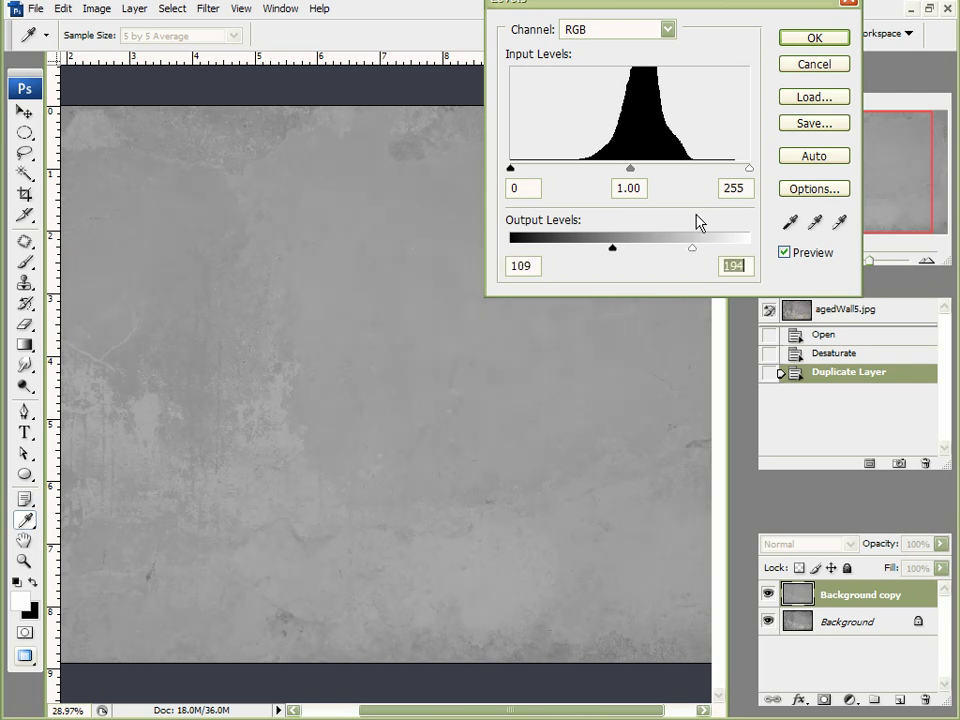
click(803, 40)
key(v)
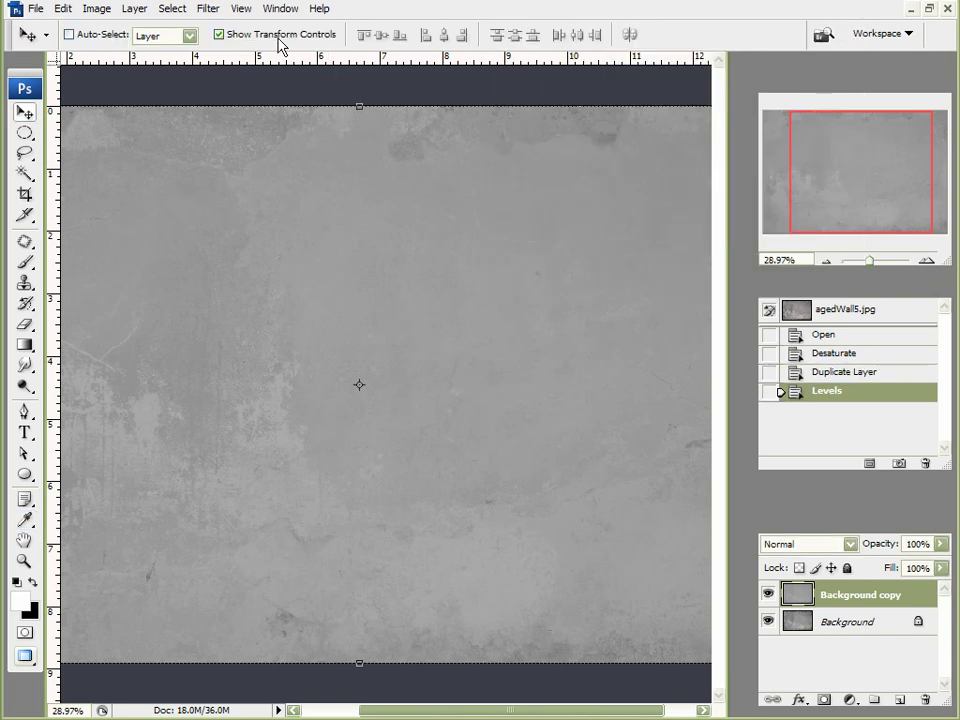
click(96, 9)
mouse_move(117, 37)
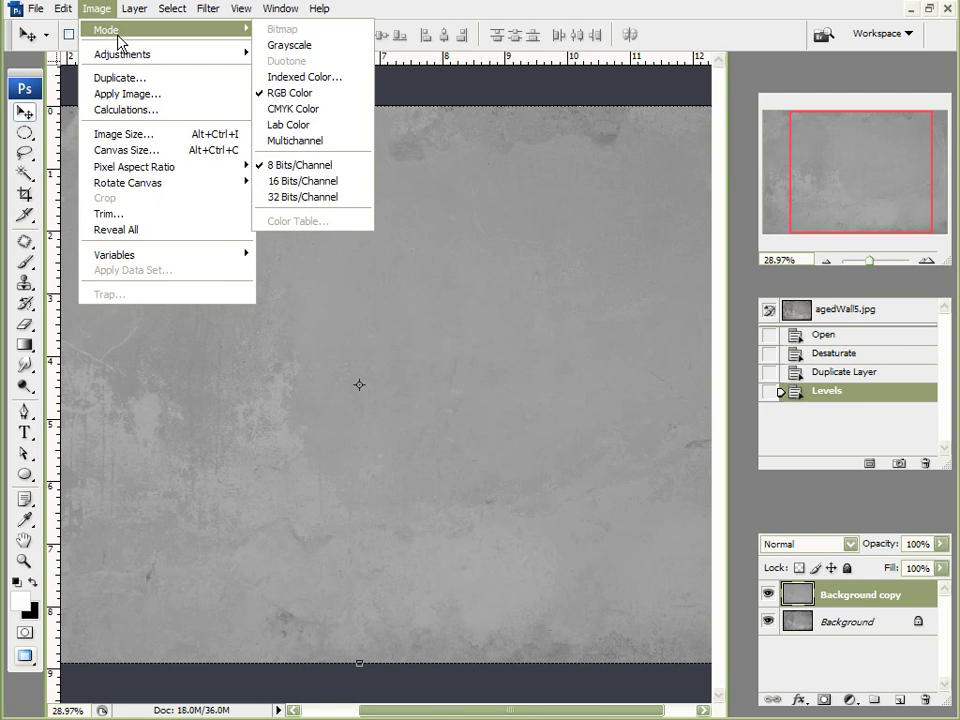
key(Escape)
Save the softened wall image over the existing bump map JPEG on the Desktop at maximum quality 12
click(35, 8)
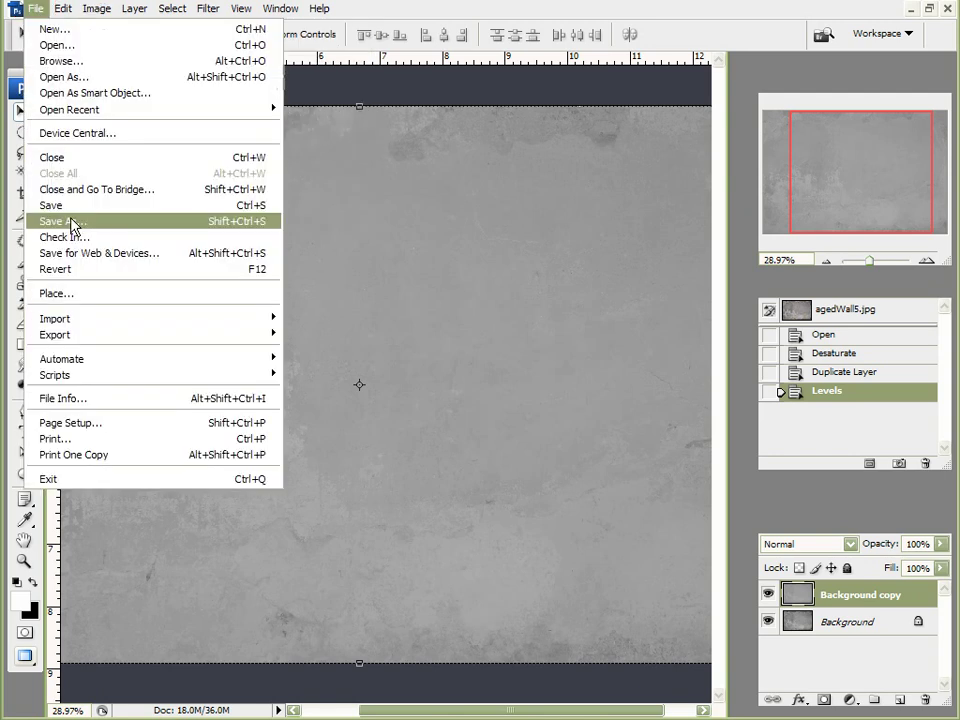
click(62, 221)
text(bump map)
click(420, 416)
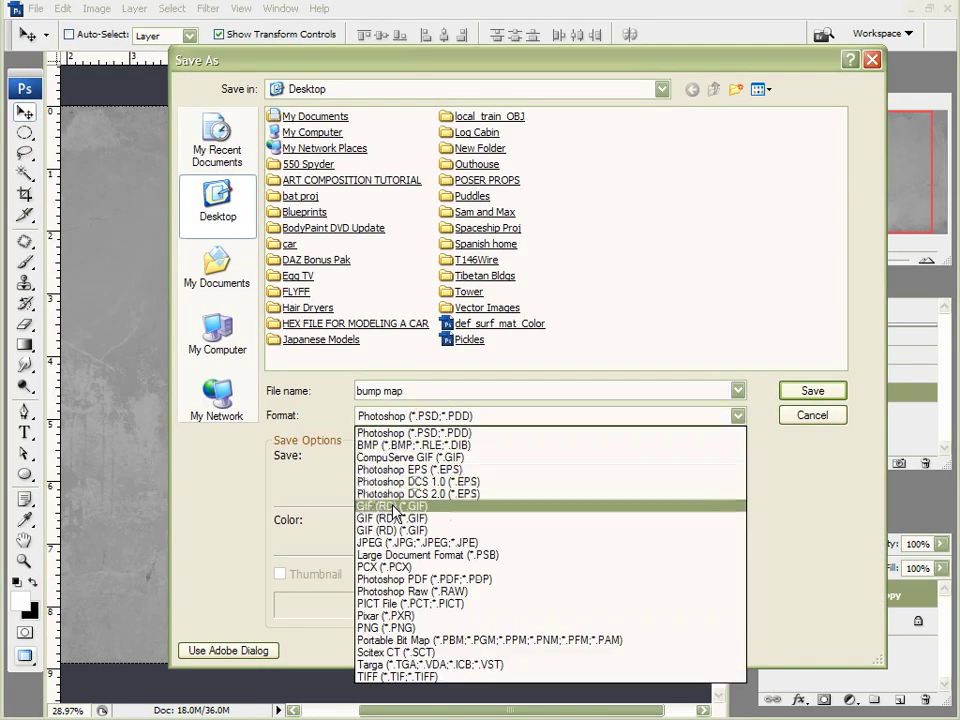
click(405, 542)
click(490, 326)
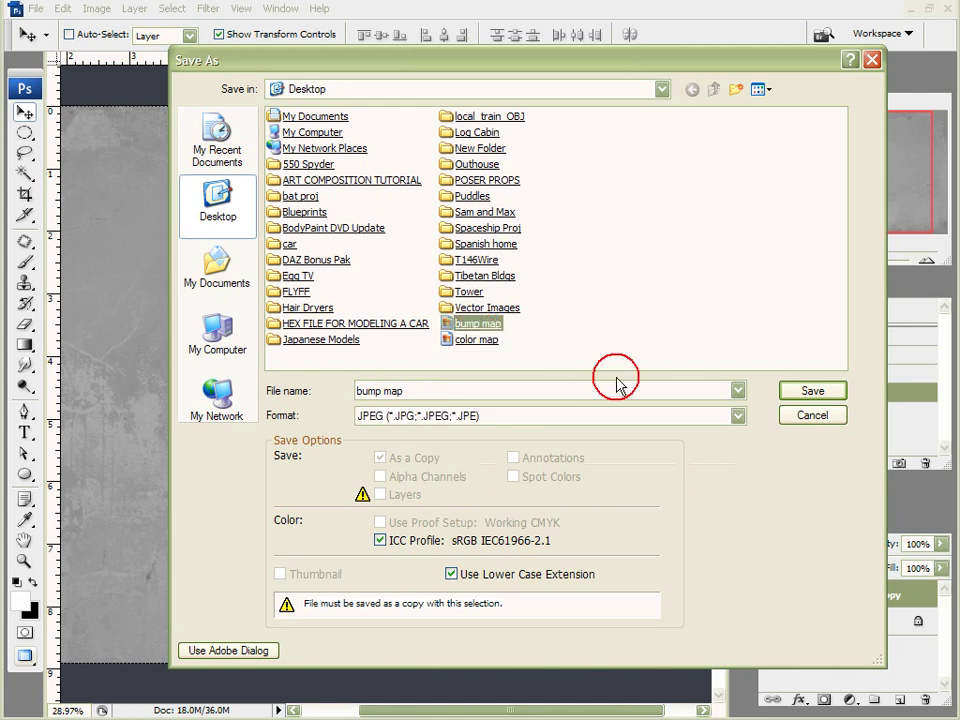
key(Return)
click(372, 383)
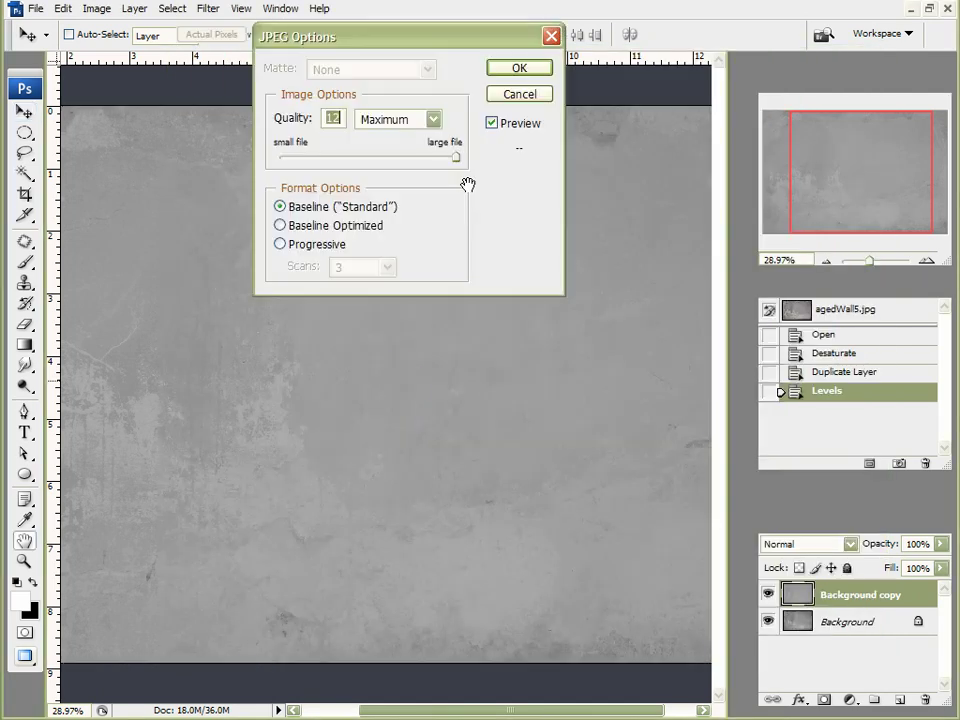
click(543, 72)
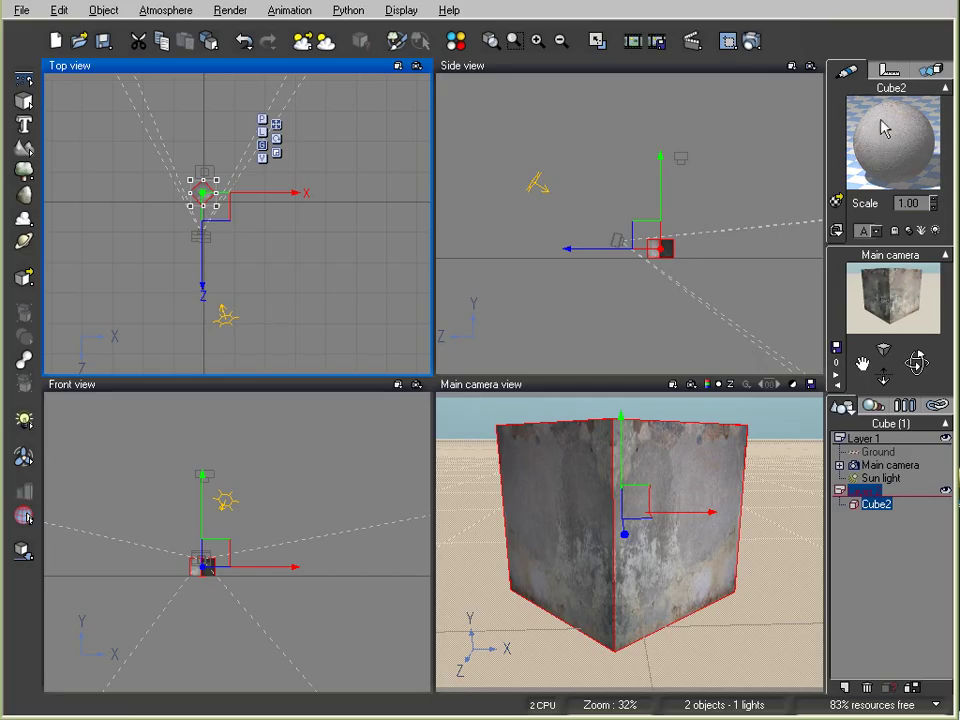
Switch to Vue, reload the updated bump map image in the cube's material, and check it with a render
double_click(893, 140)
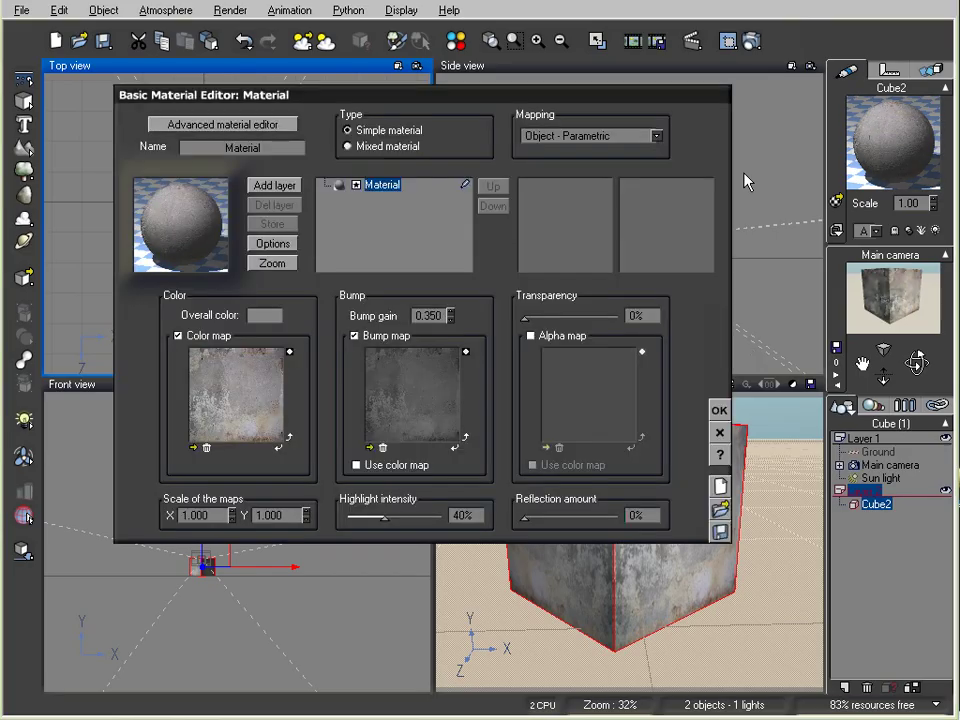
click(382, 447)
click(354, 336)
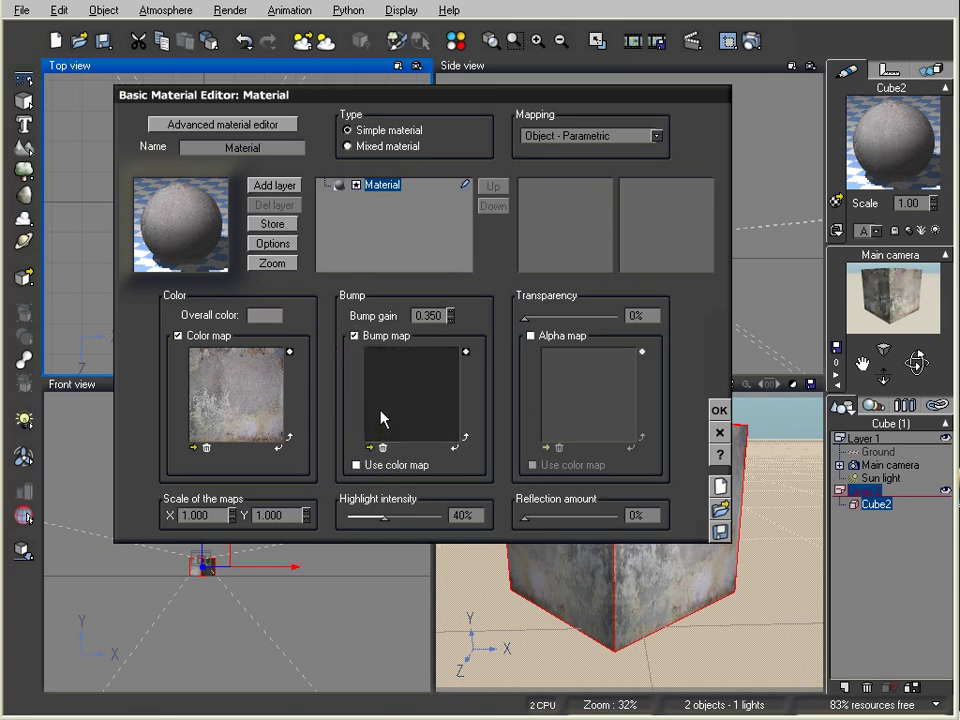
click(370, 447)
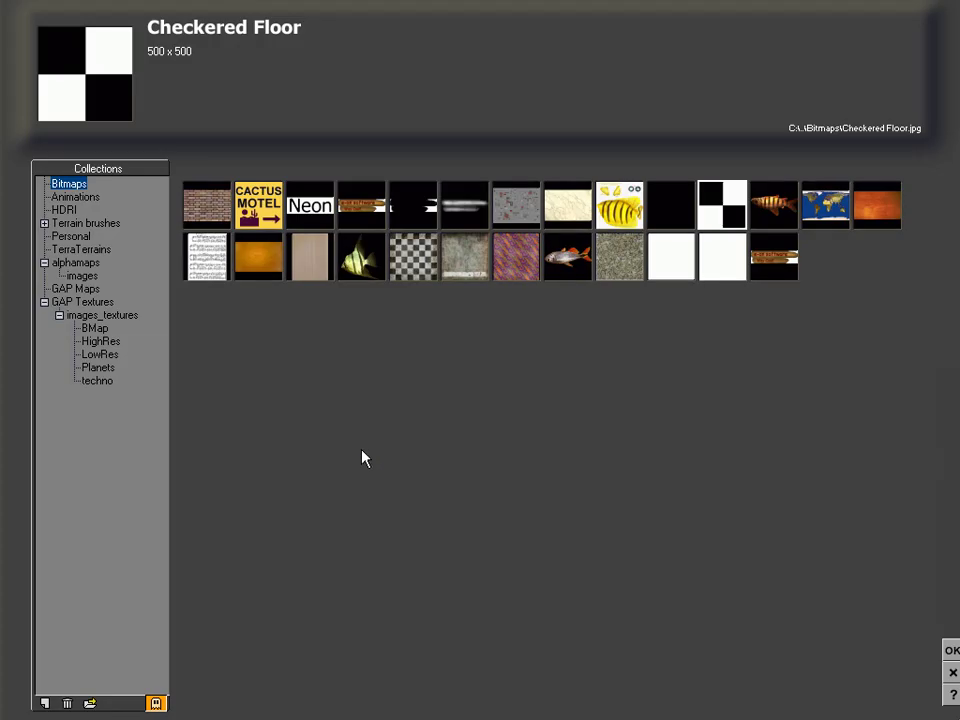
click(91, 703)
double_click(700, 170)
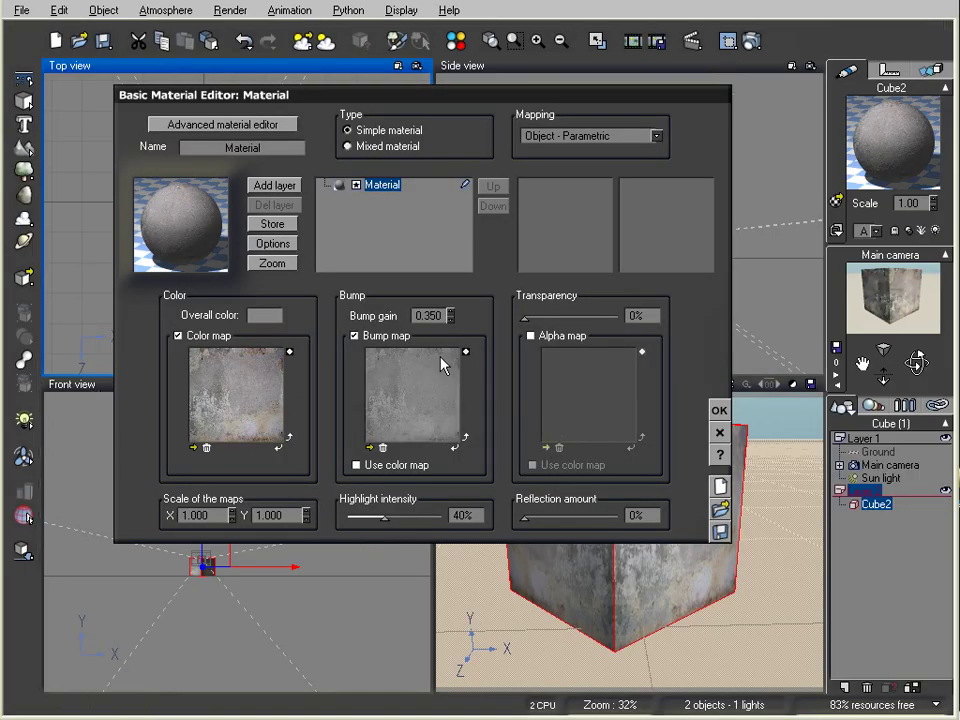
click(719, 411)
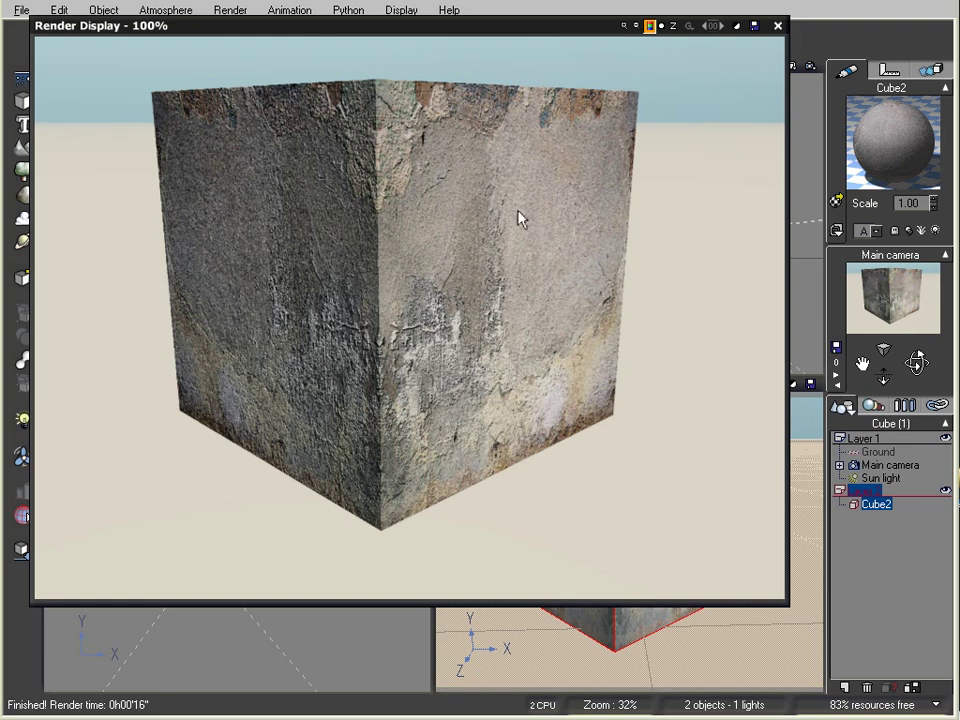
click(778, 27)
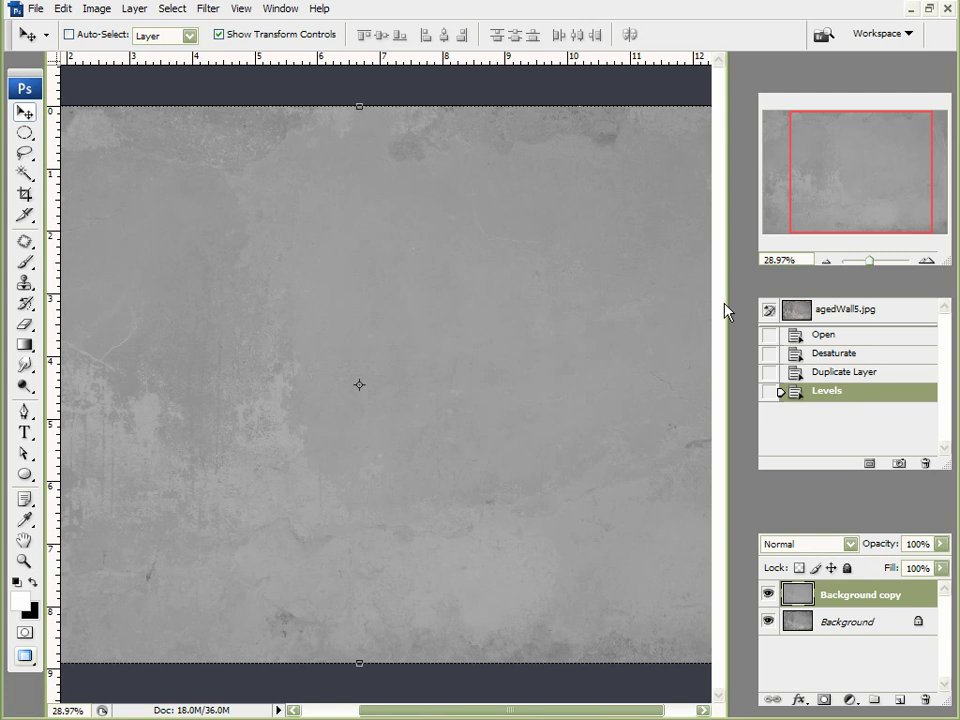
Switch to Photoshop and apply Levels to the Background copy layer with input levels 152, 0.42, 185 and output levels 82, 130
click(97, 9)
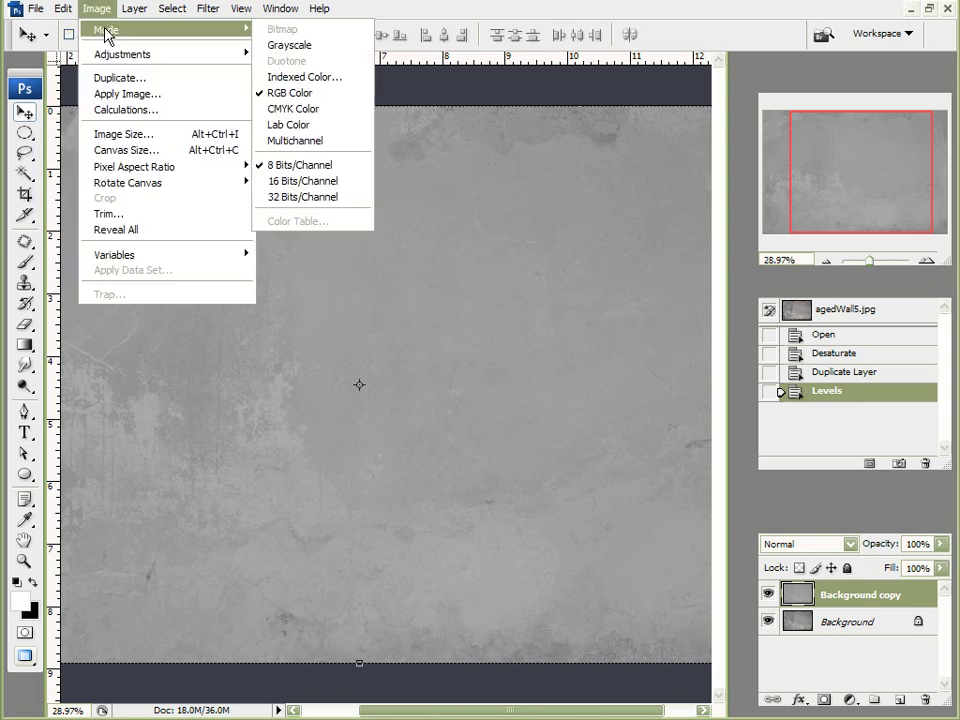
mouse_move(158, 56)
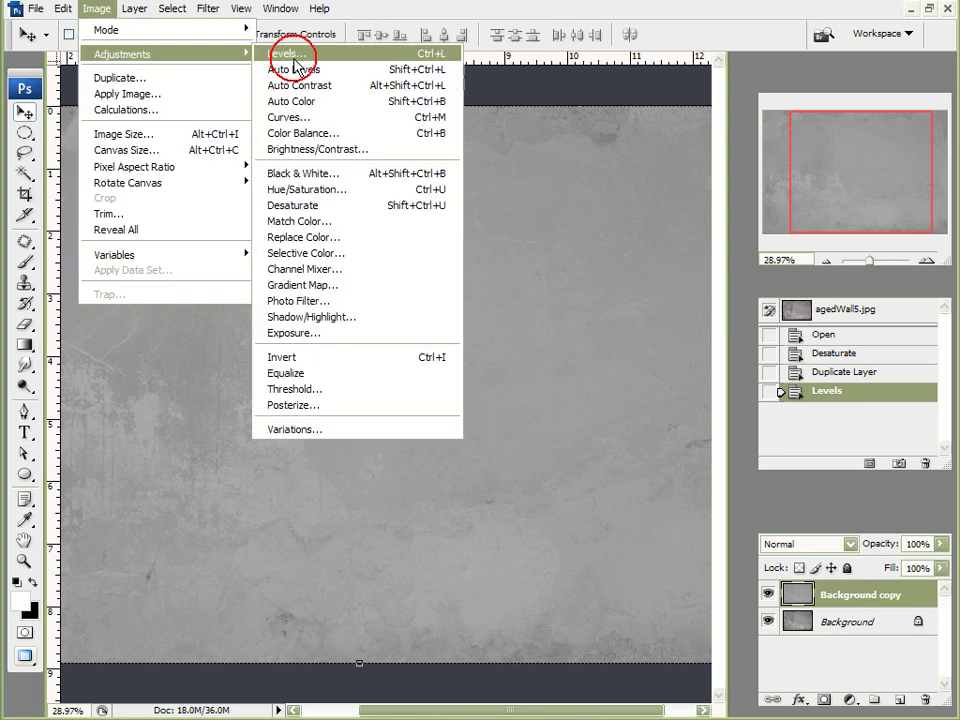
click(305, 44)
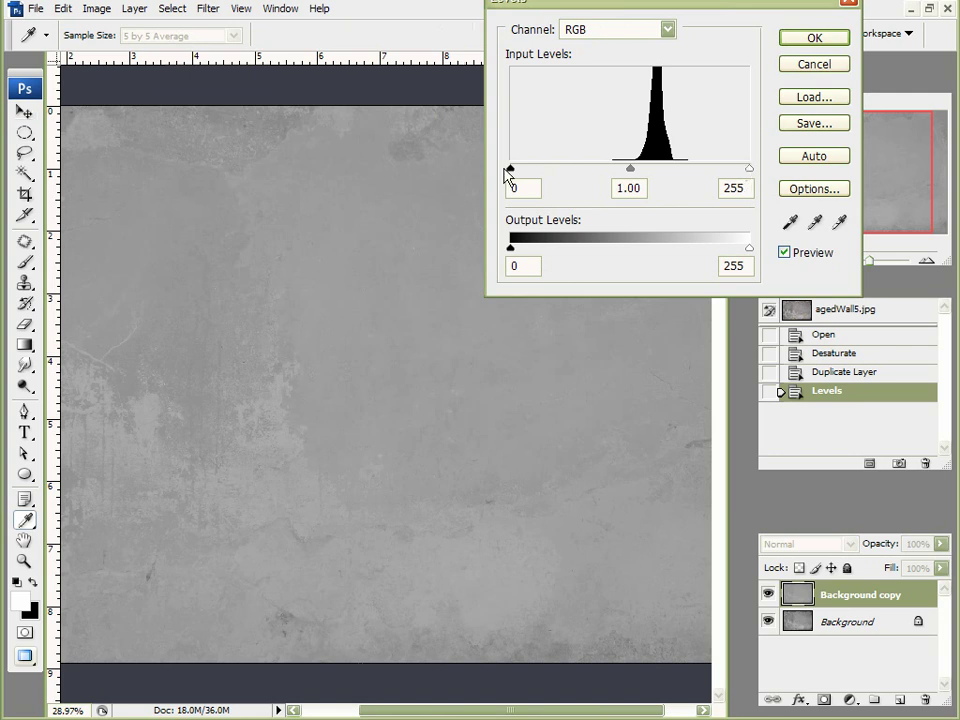
drag(510, 168, 650, 172)
drag(747, 168, 655, 172)
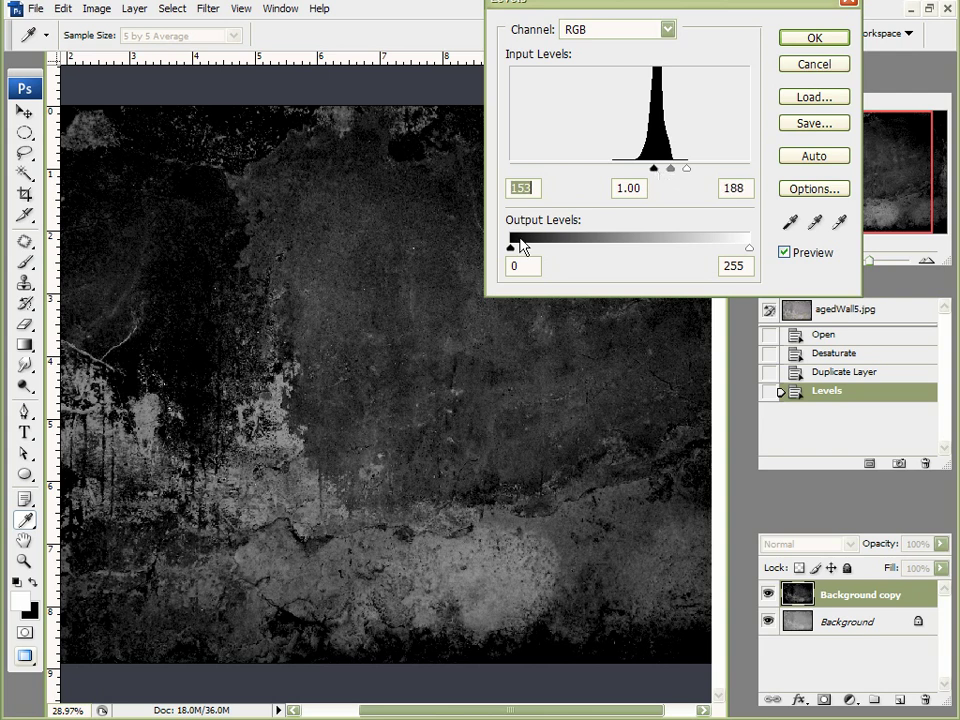
drag(521, 246, 577, 260)
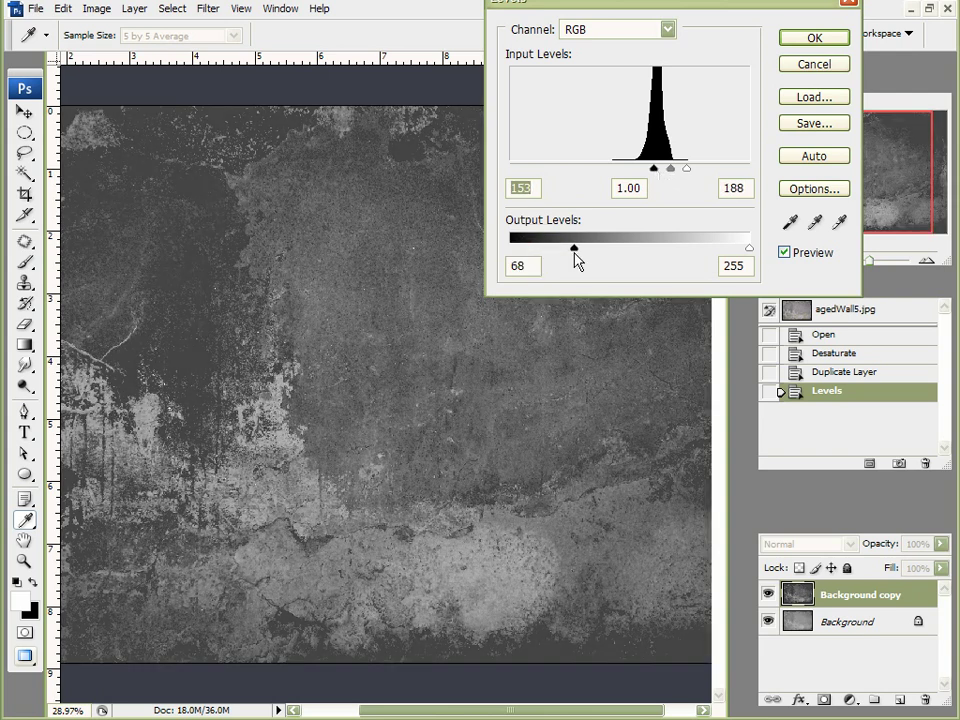
drag(748, 249, 634, 257)
drag(575, 257, 587, 255)
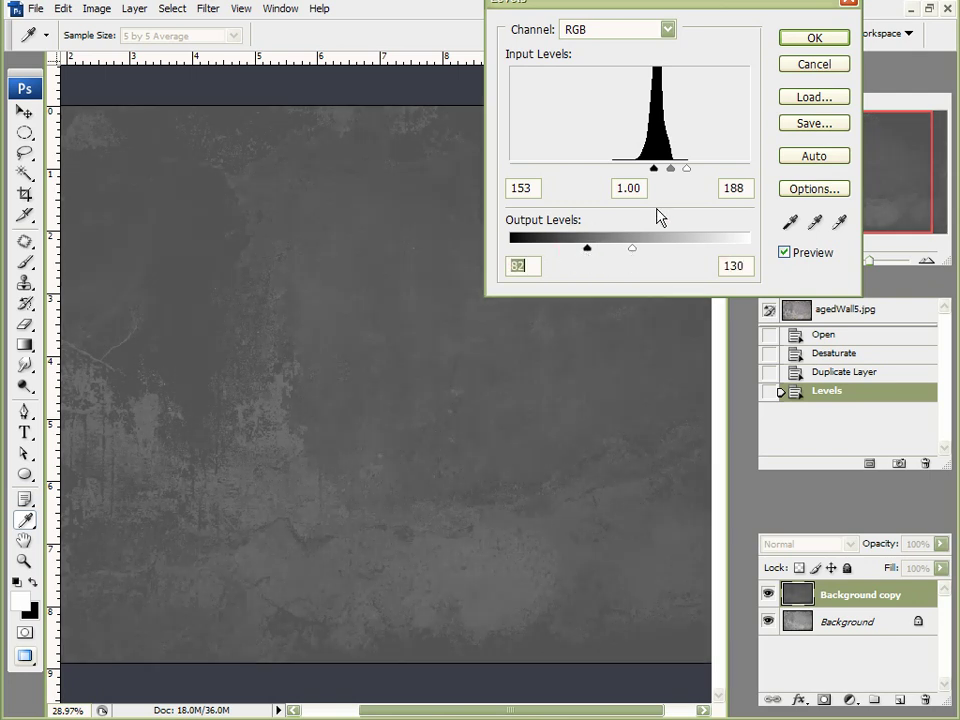
mouse_move(654, 169)
mouse_down()
mouse_move(641, 172)
mouse_move(690, 175)
mouse_move(646, 170)
mouse_move(659, 176)
mouse_move(609, 180)
mouse_move(654, 174)
mouse_up()
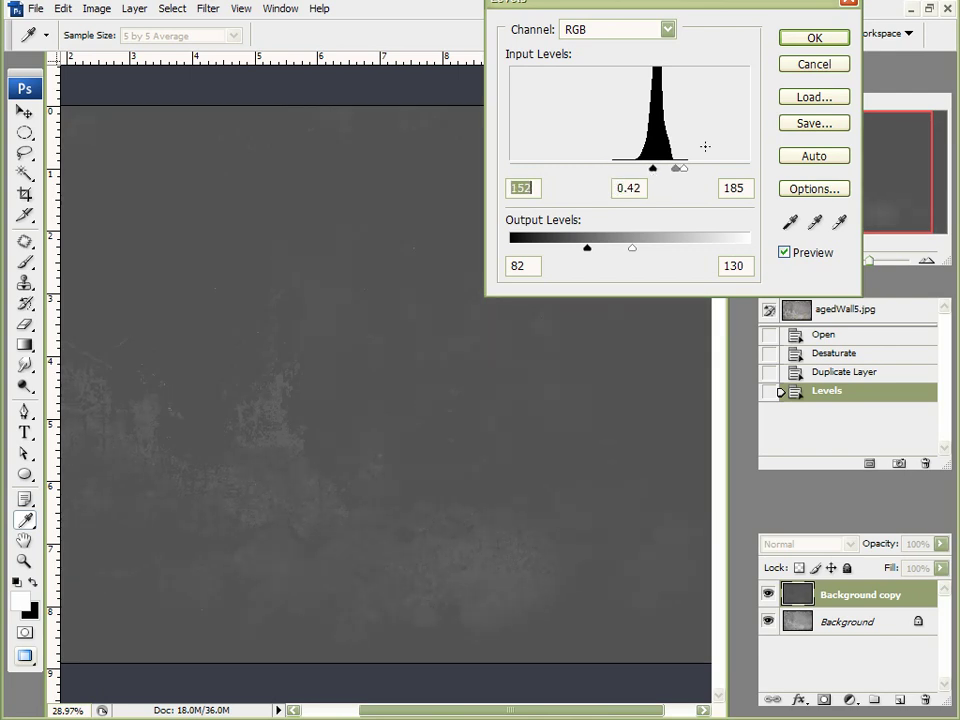
click(816, 39)
Raise the Background copy layer's contrast to +100 with Brightness/Contrast
click(35, 8)
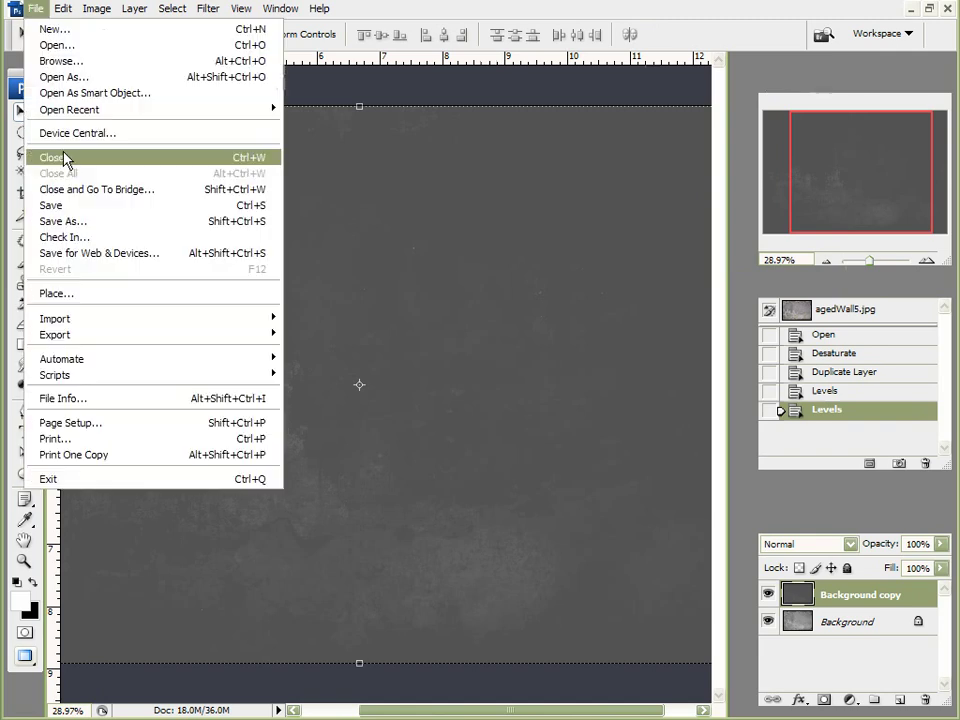
click(240, 8)
mouse_move(208, 9)
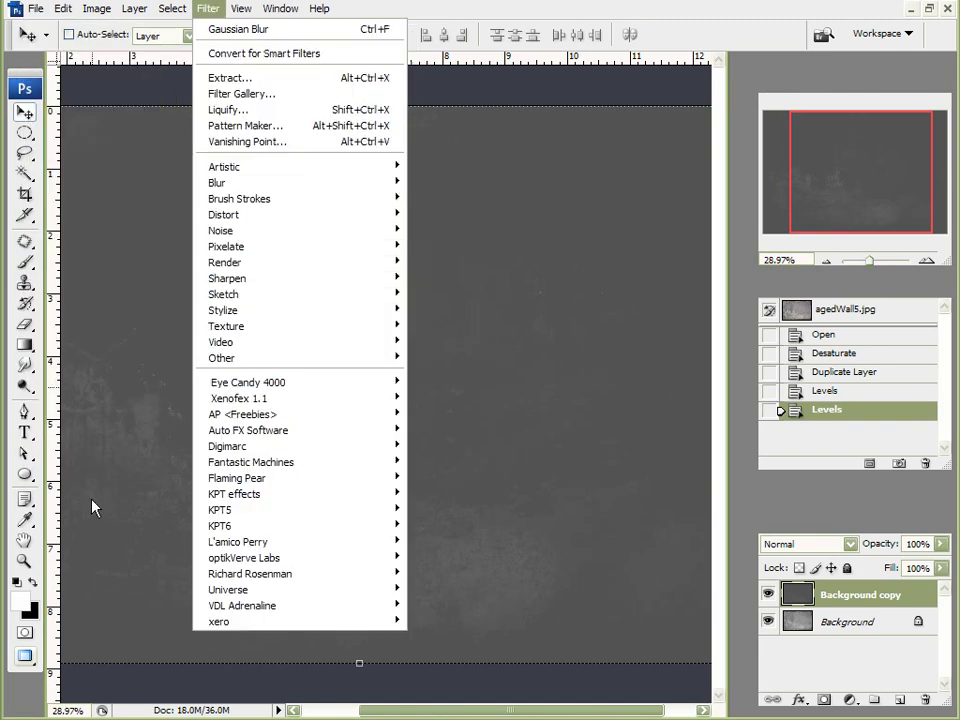
click(91, 507)
click(96, 8)
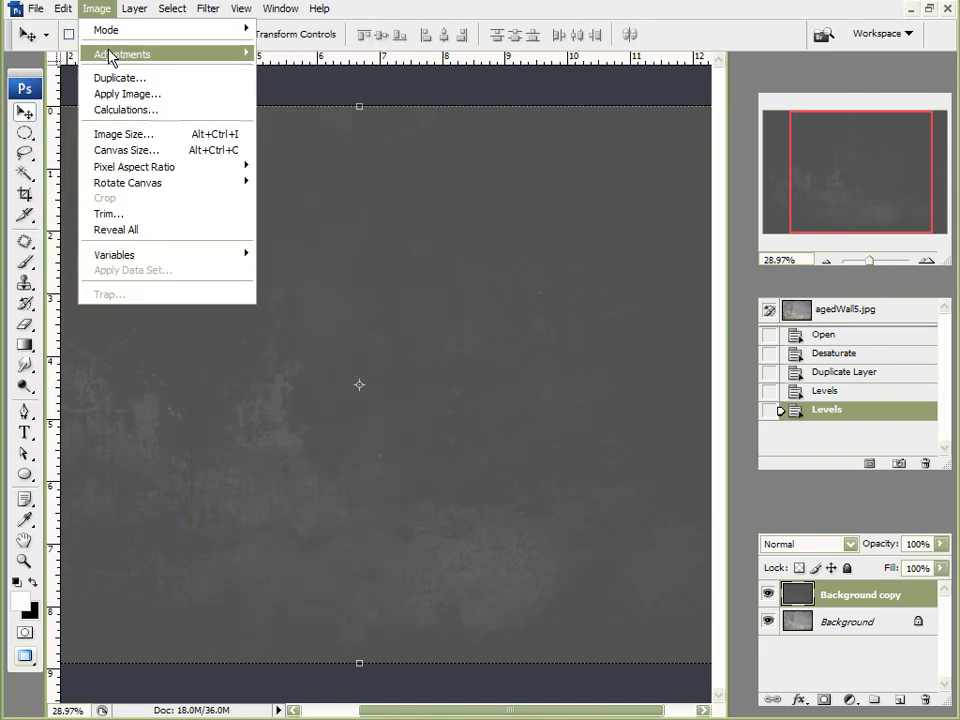
mouse_move(111, 55)
click(354, 148)
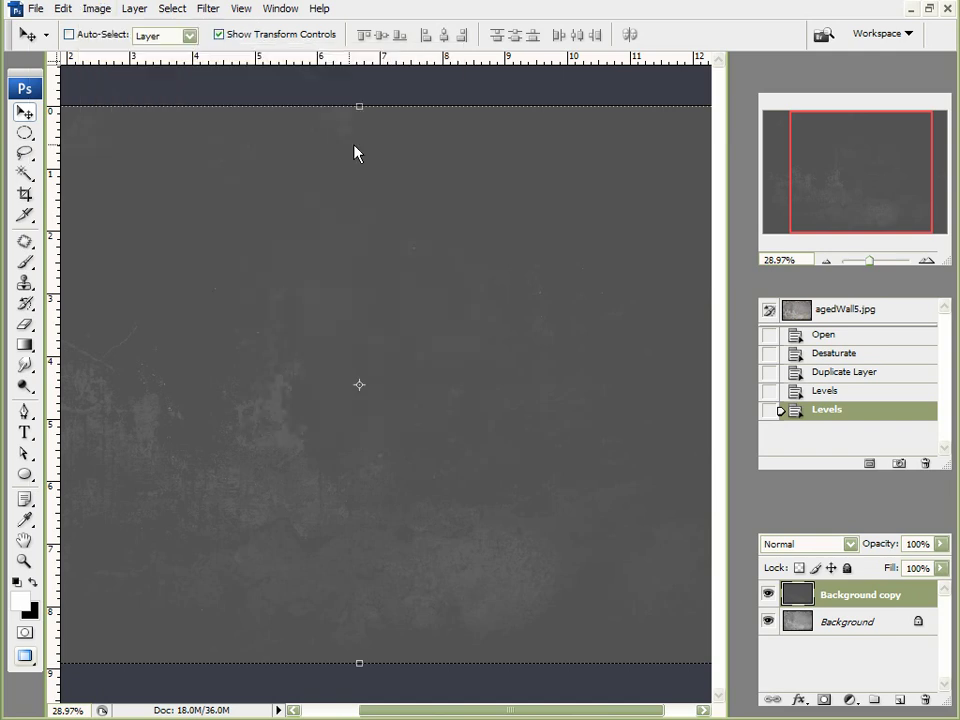
drag(816, 84, 909, 84)
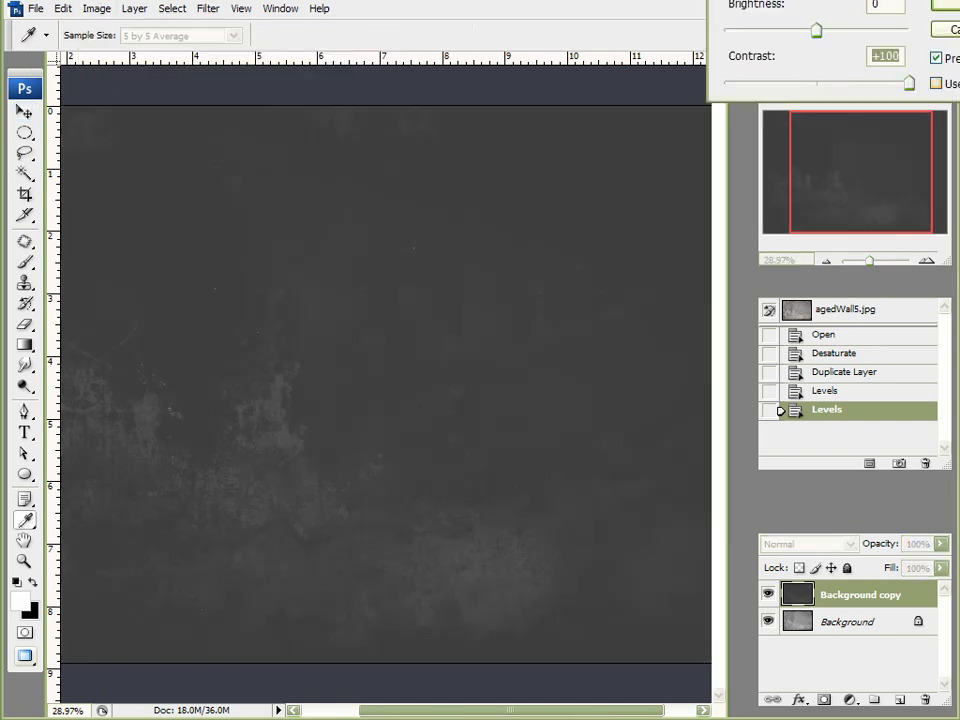
key(Return)
key(v)
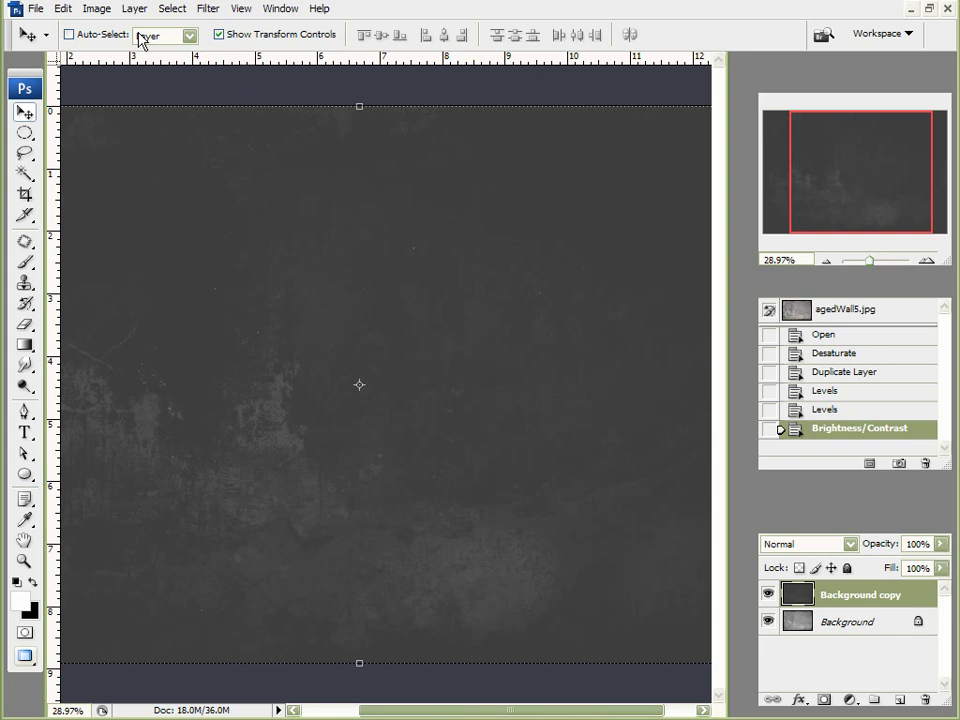
Apply a second Brightness/Contrast adjustment to the Background copy layer with contrast at +100
click(96, 8)
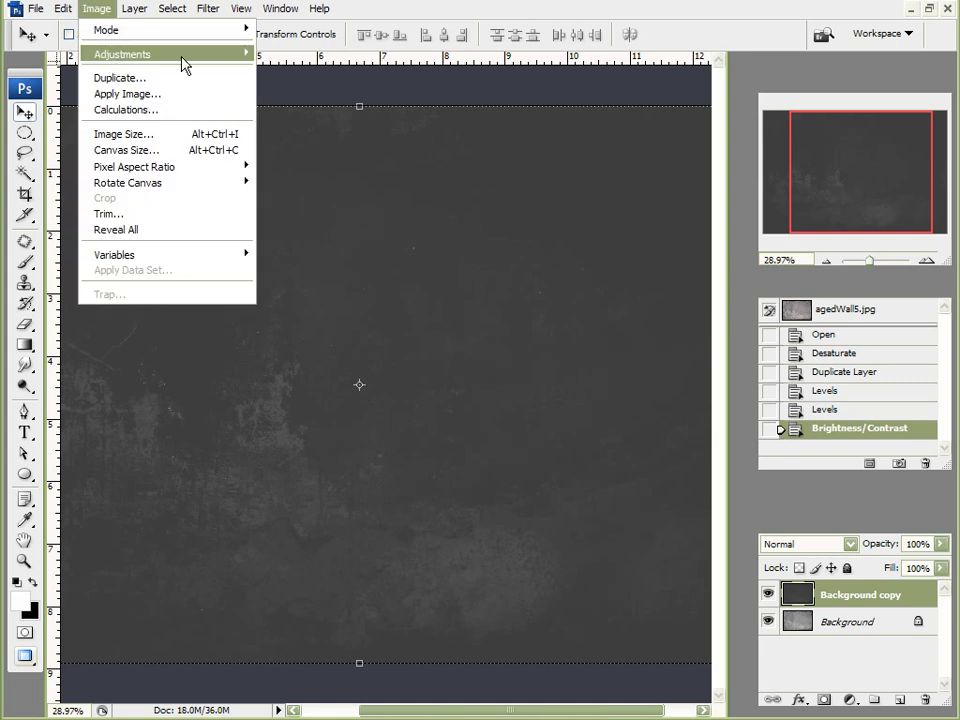
mouse_move(181, 57)
click(315, 153)
drag(816, 83, 912, 88)
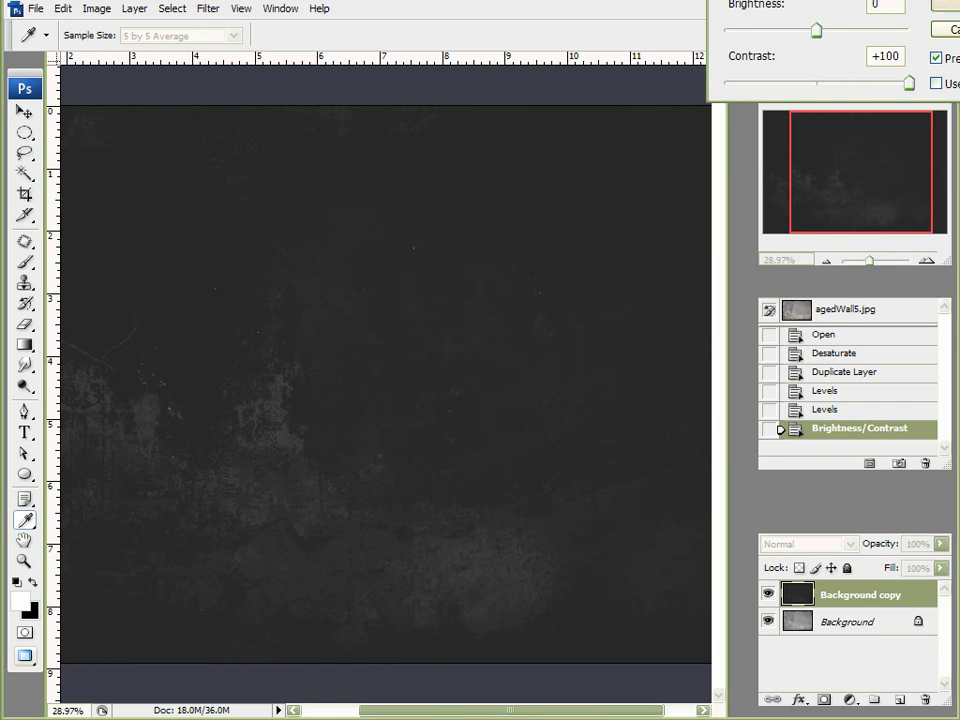
click(946, 5)
Save the darkened, higher-contrast image as a JPEG, replacing the bump map file on the Desktop
click(36, 9)
click(71, 221)
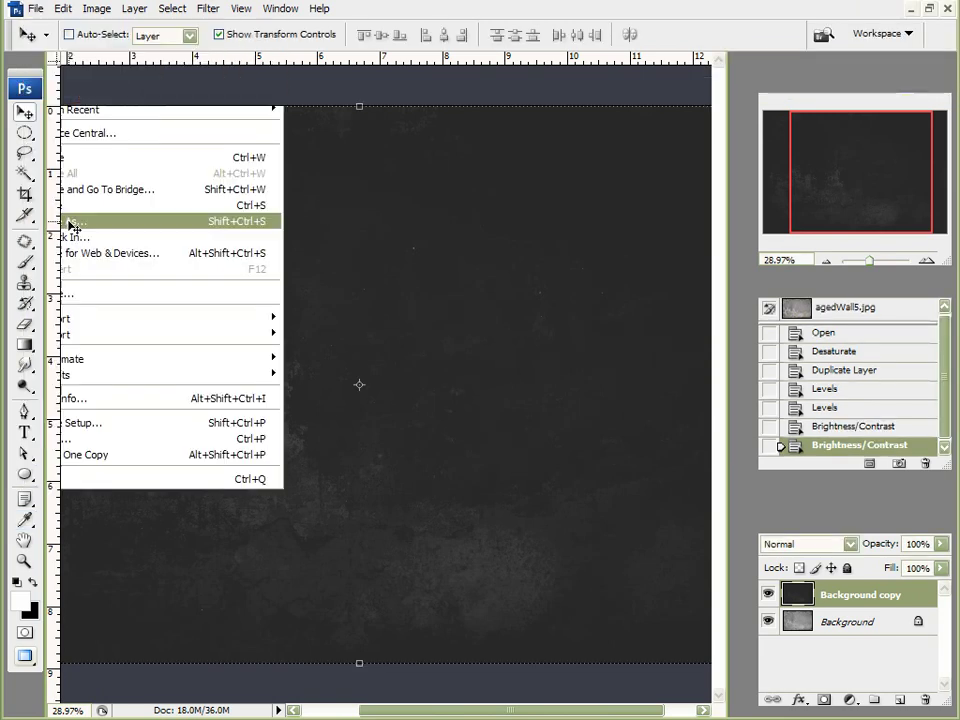
click(546, 415)
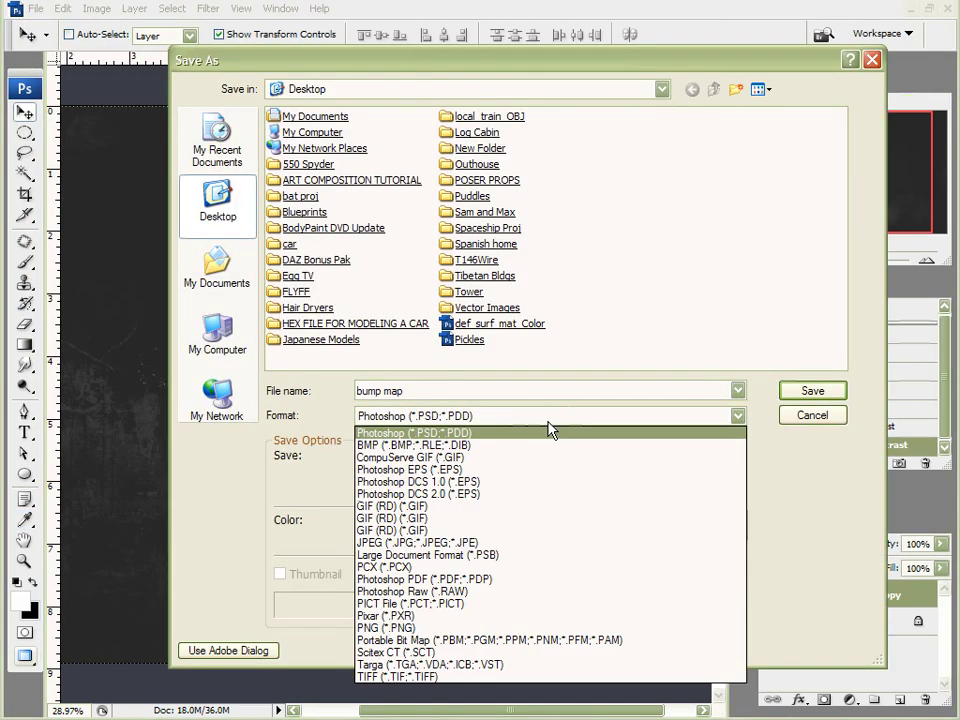
click(470, 542)
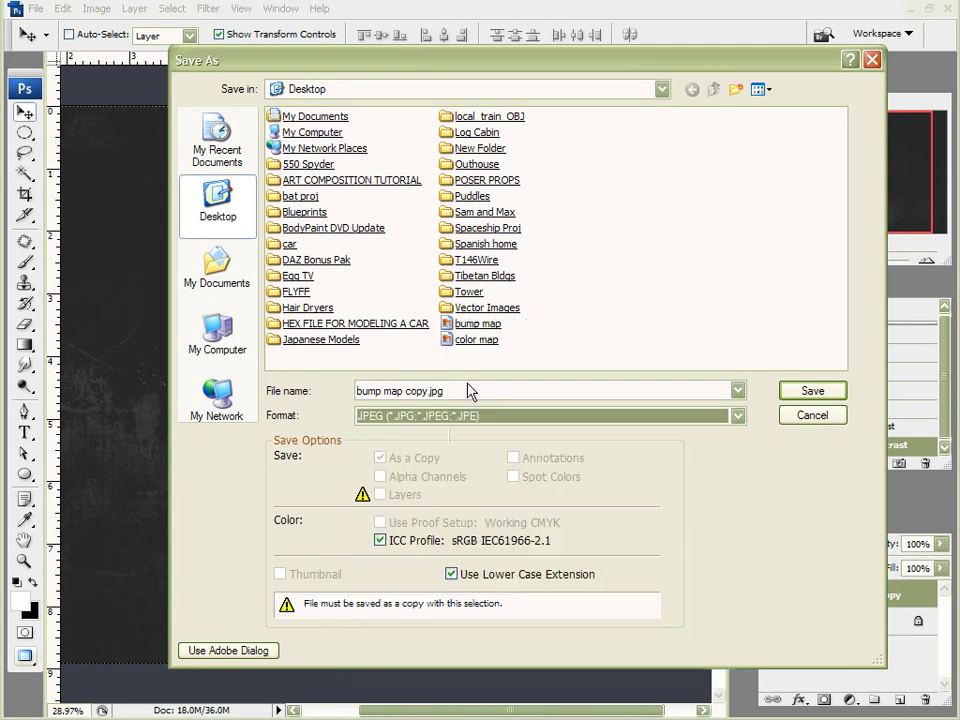
double_click(478, 326)
click(376, 379)
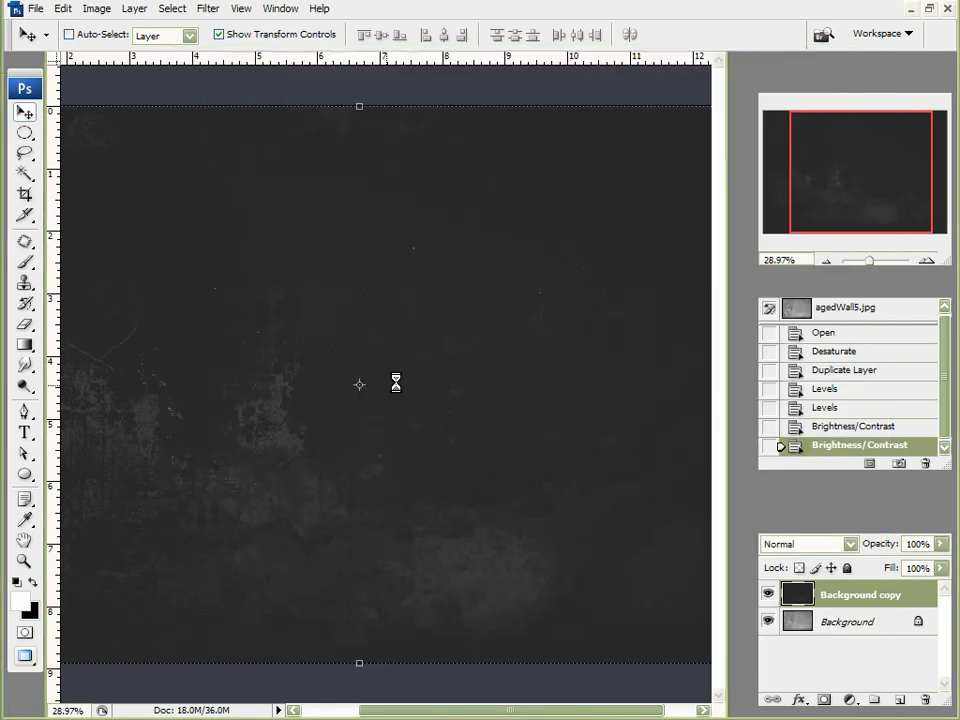
click(540, 70)
key(v)
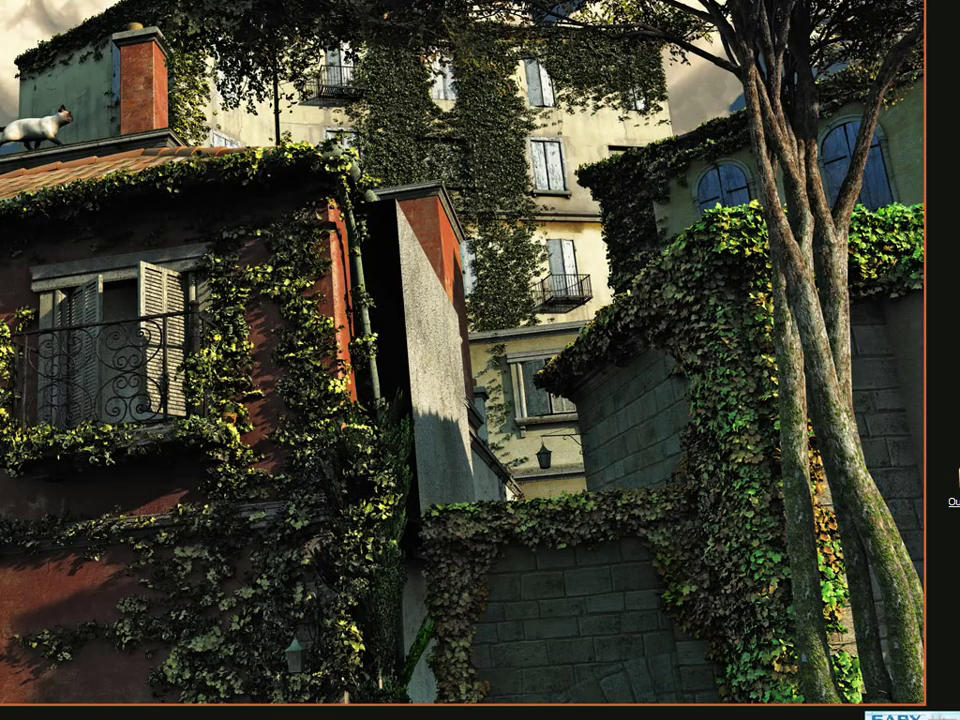
Switch to Vue, apply the darkened bump map to the cube's material, and render the scene
click(200, 719)
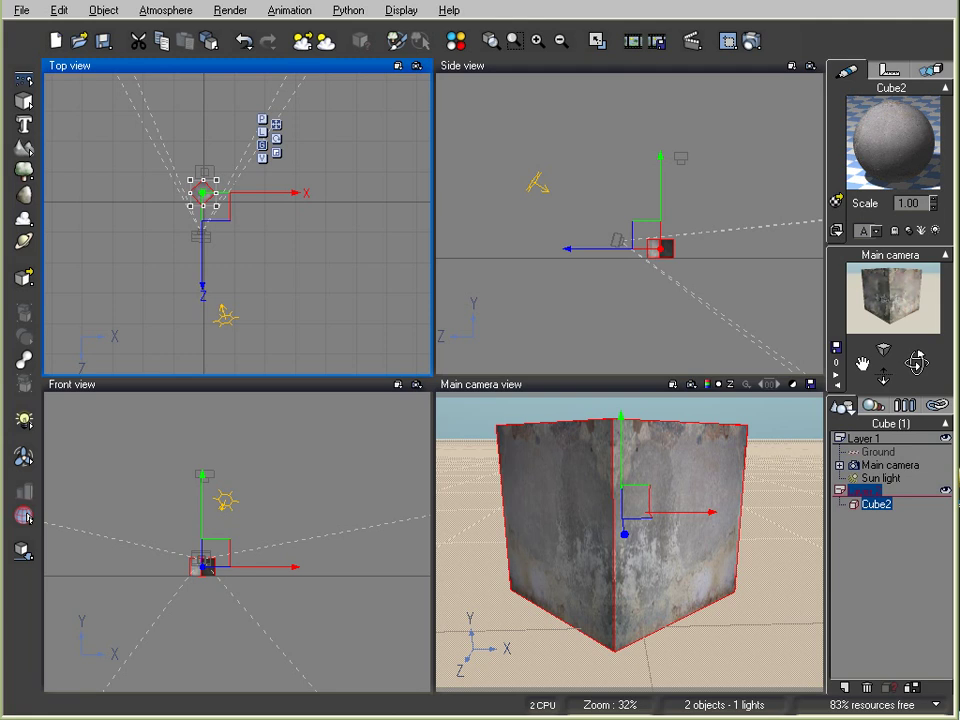
double_click(878, 140)
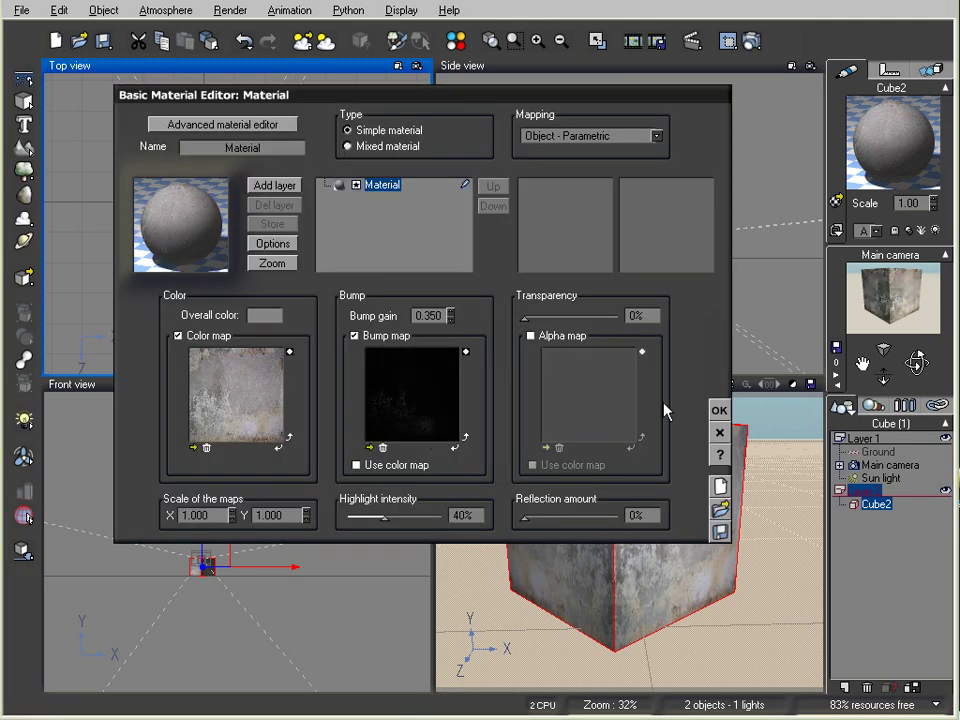
click(719, 410)
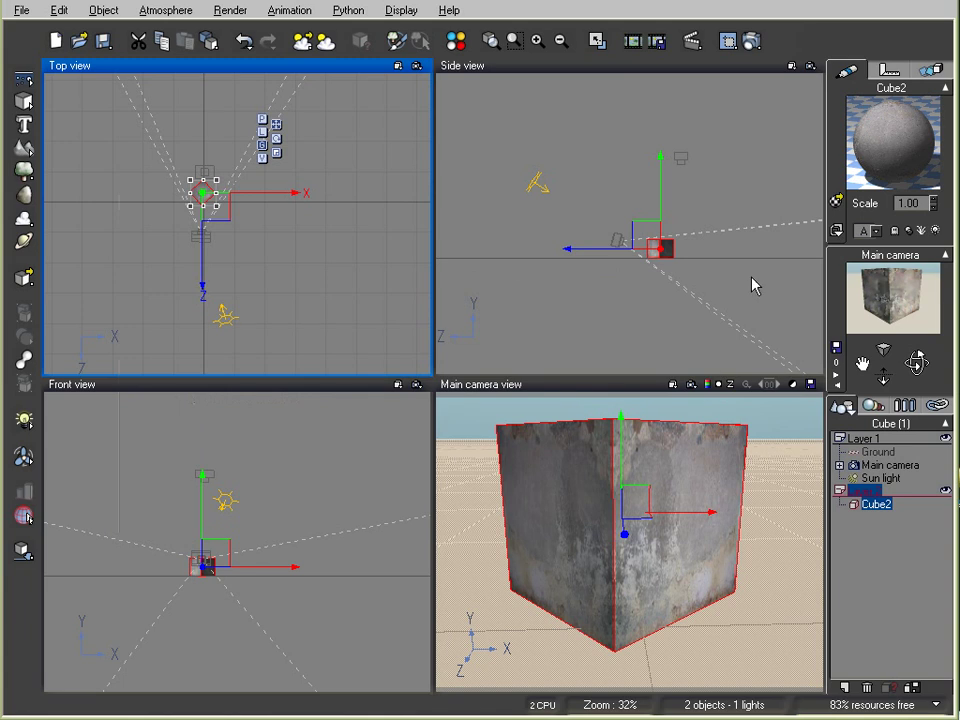
click(752, 43)
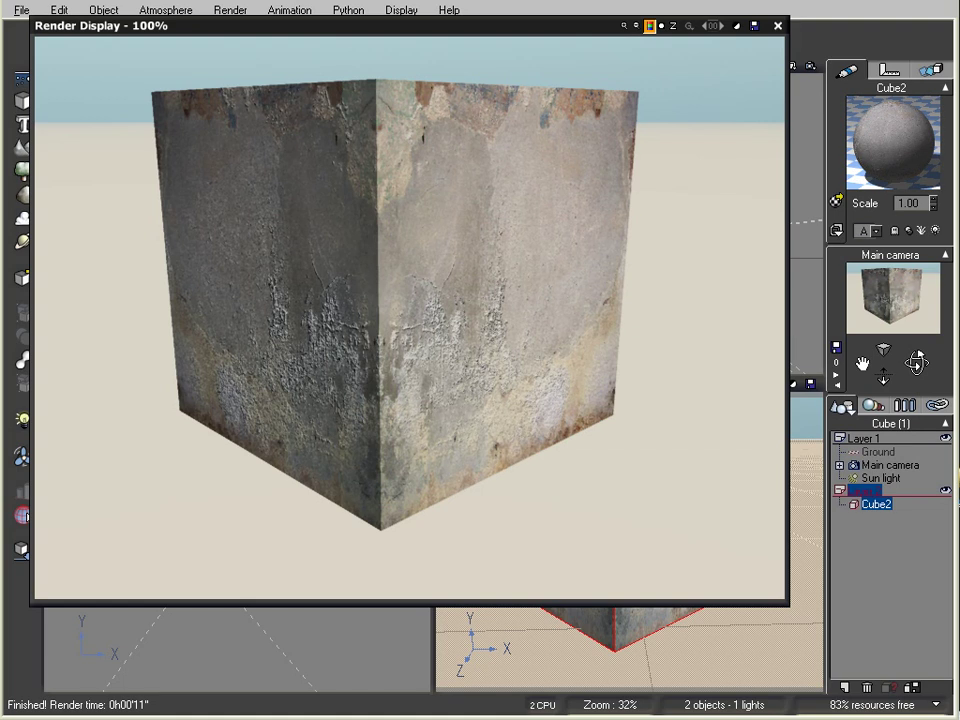
Close the render, switch to Photoshop, and start a Levels adjustment on the Background copy layer with the midtone input at 1.49
click(778, 26)
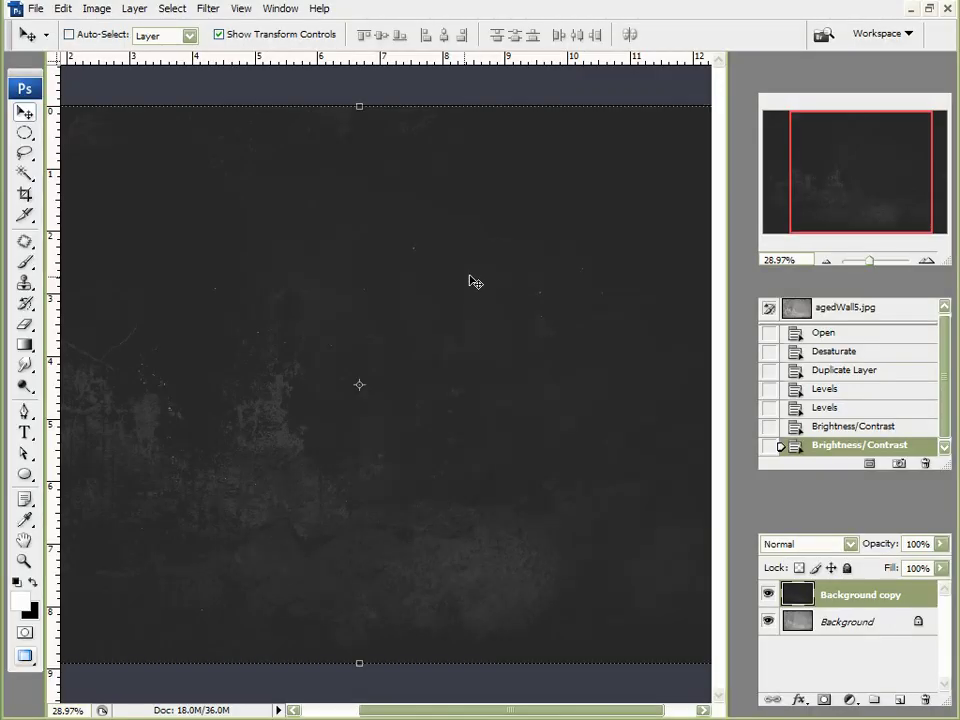
click(114, 10)
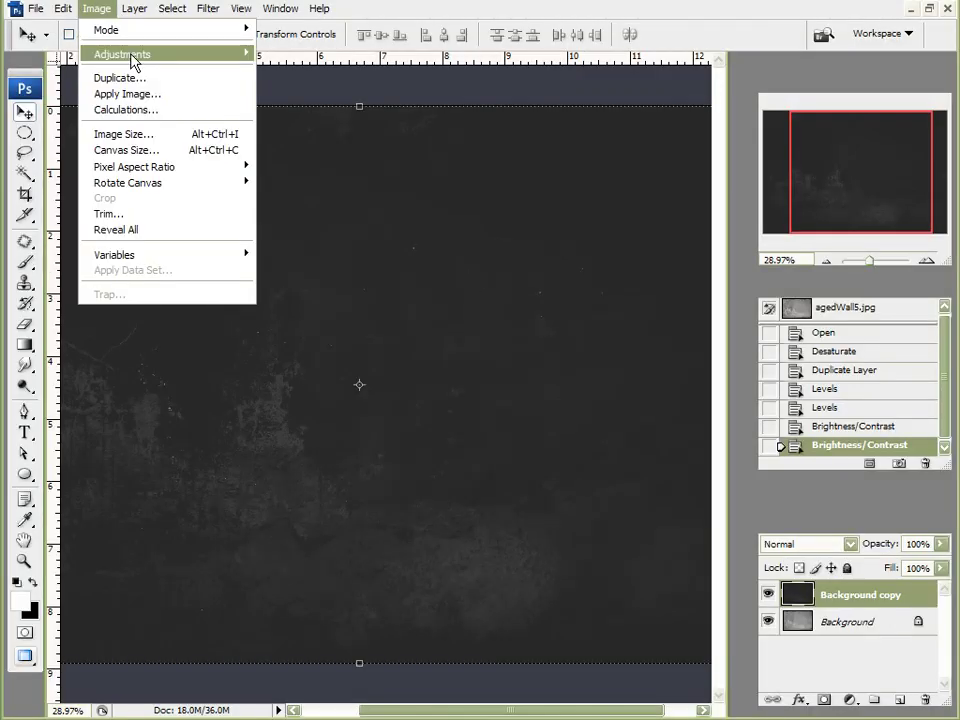
mouse_move(132, 56)
click(298, 57)
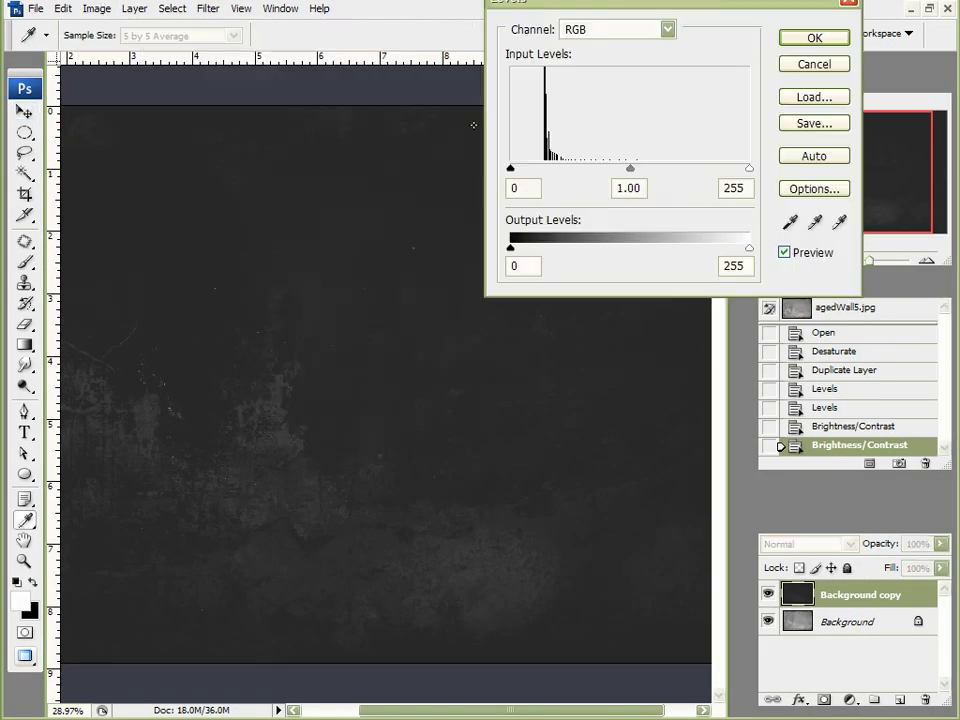
mouse_move(513, 170)
mouse_down()
mouse_move(522, 170)
mouse_move(510, 170)
mouse_up()
drag(629, 169, 595, 169)
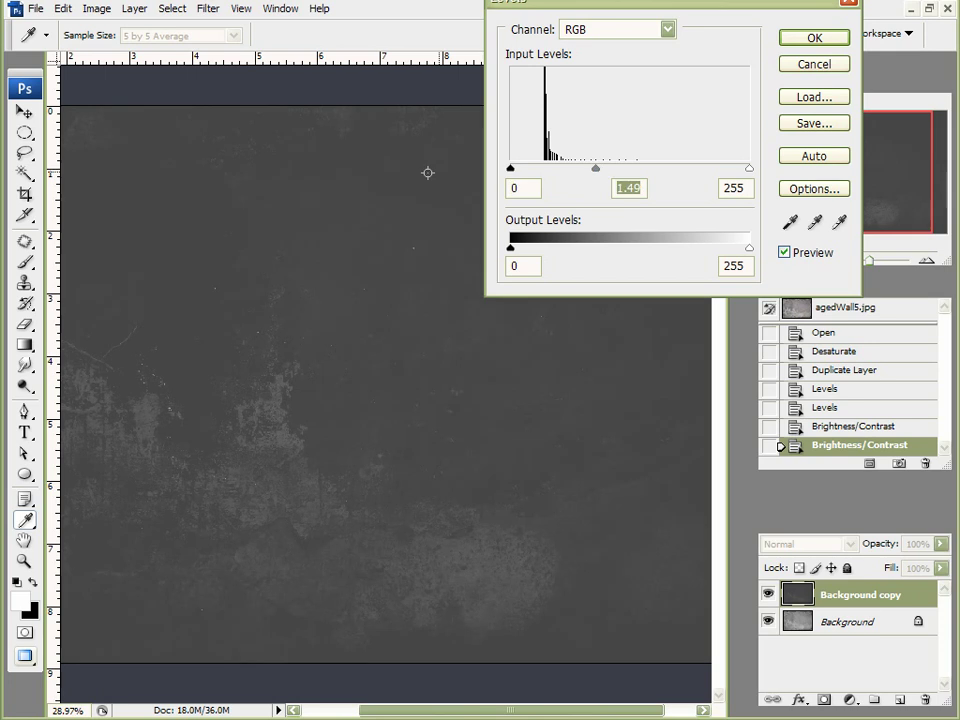
Set the Levels black input to 30 and the white input to 139, and apply the adjustment
drag(510, 169, 537, 170)
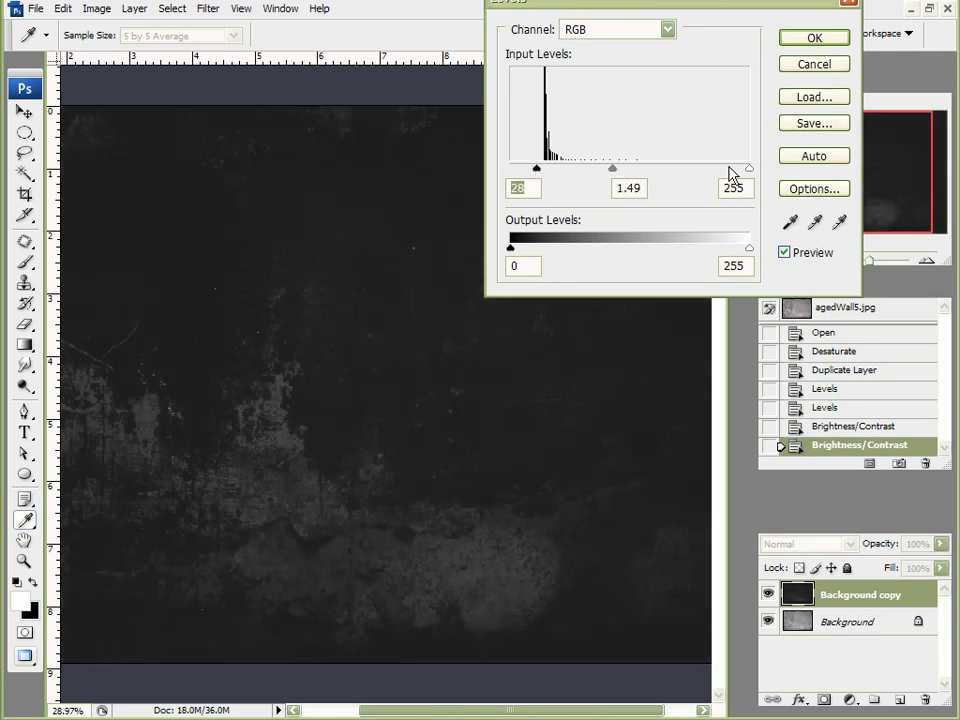
drag(749, 169, 653, 172)
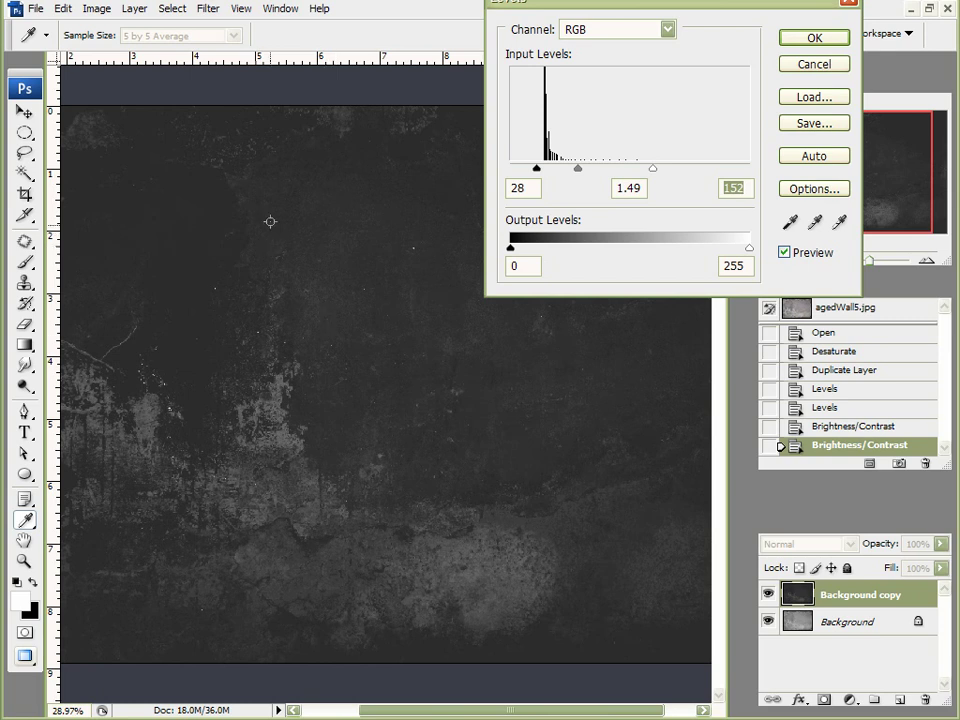
drag(651, 174, 640, 171)
drag(538, 172, 540, 172)
click(540, 172)
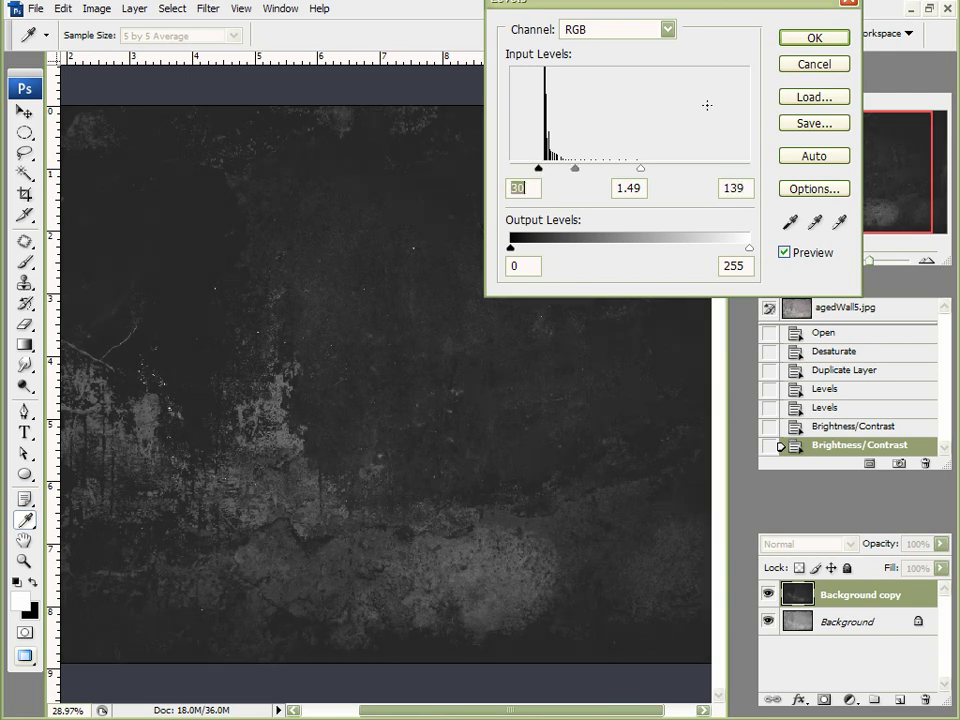
click(812, 40)
key(v)
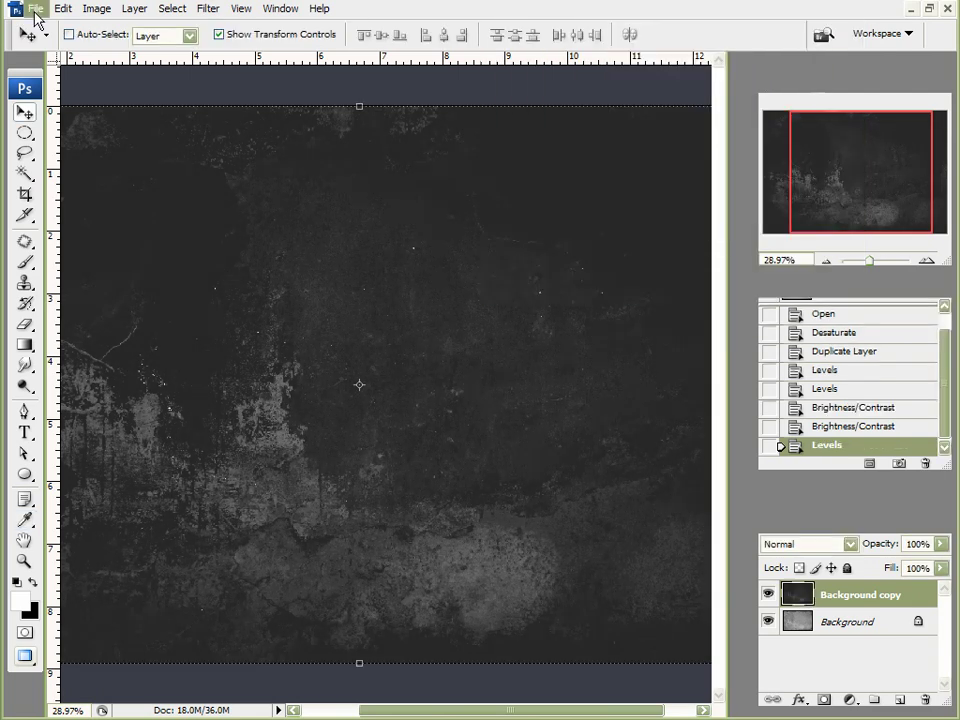
Save the levels-adjusted image as a JPEG over the existing bump map file on the Desktop
click(35, 12)
click(86, 221)
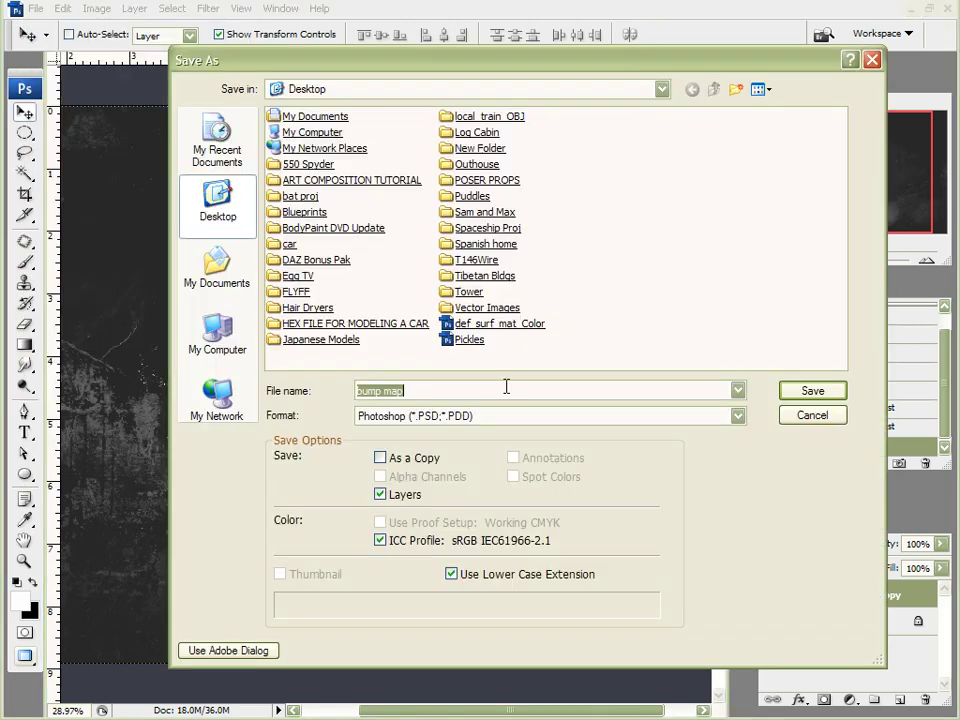
click(550, 415)
click(400, 540)
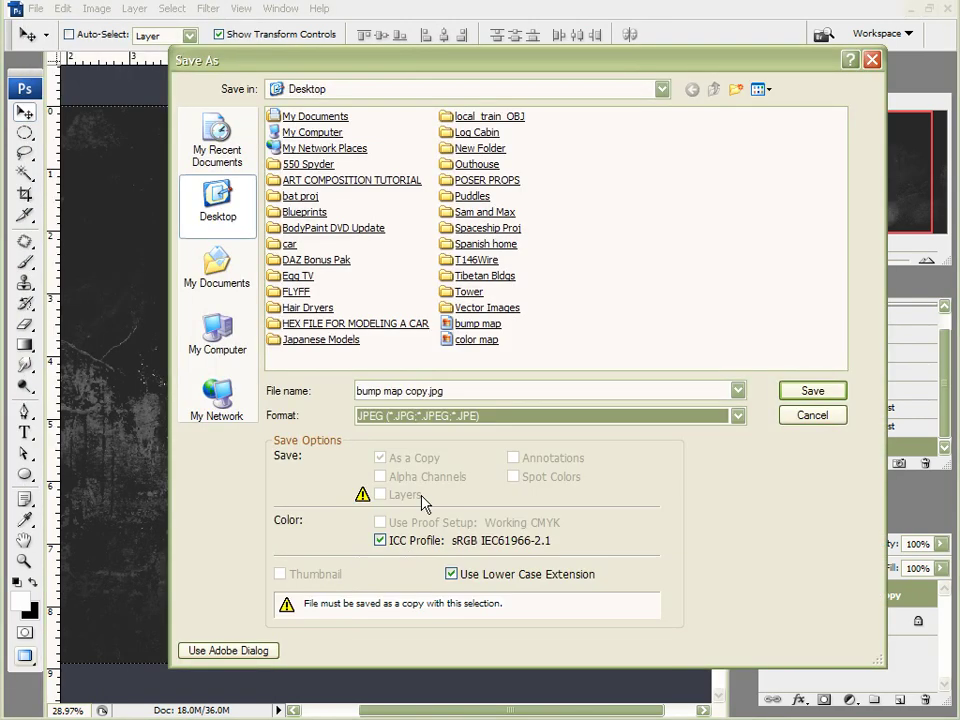
double_click(478, 324)
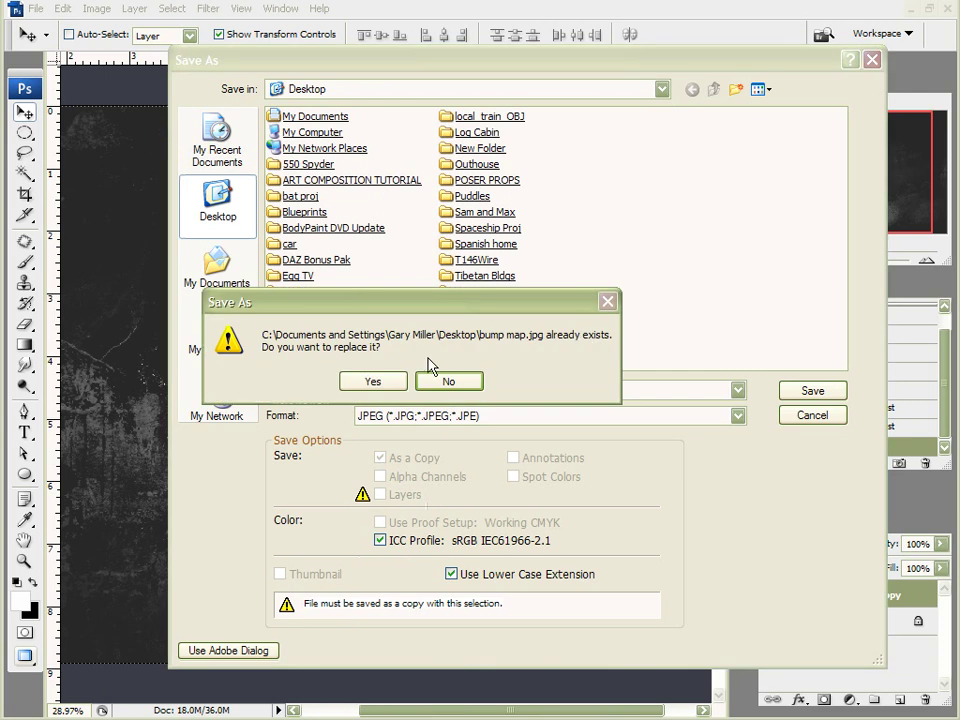
click(373, 382)
click(517, 97)
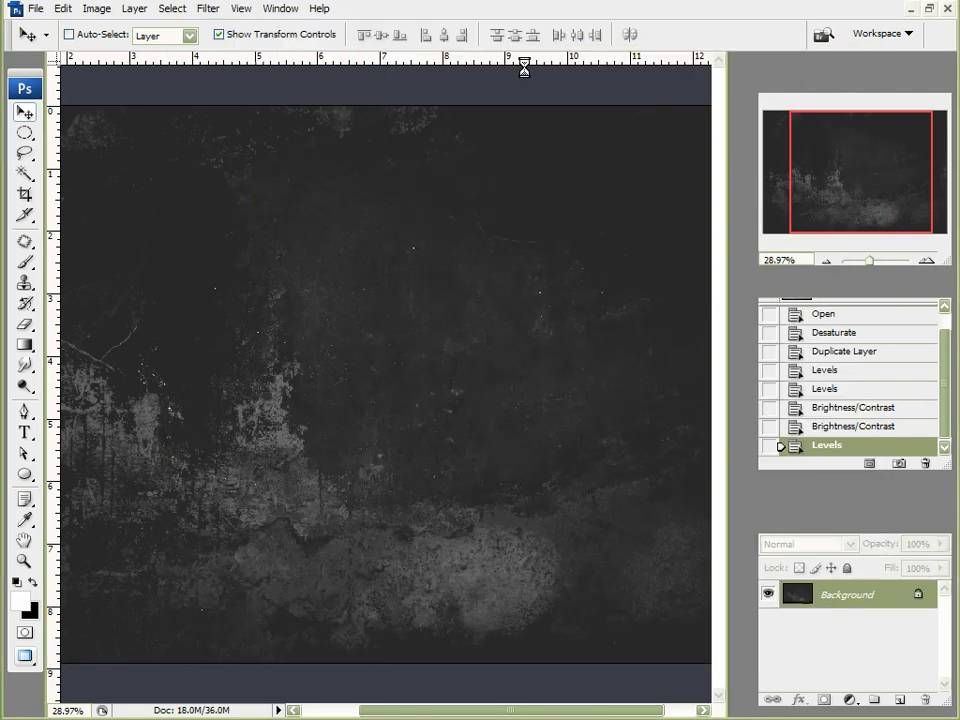
Switch to Vue, update the cube's material with the levels-adjusted bump map, and render the scene
click(911, 9)
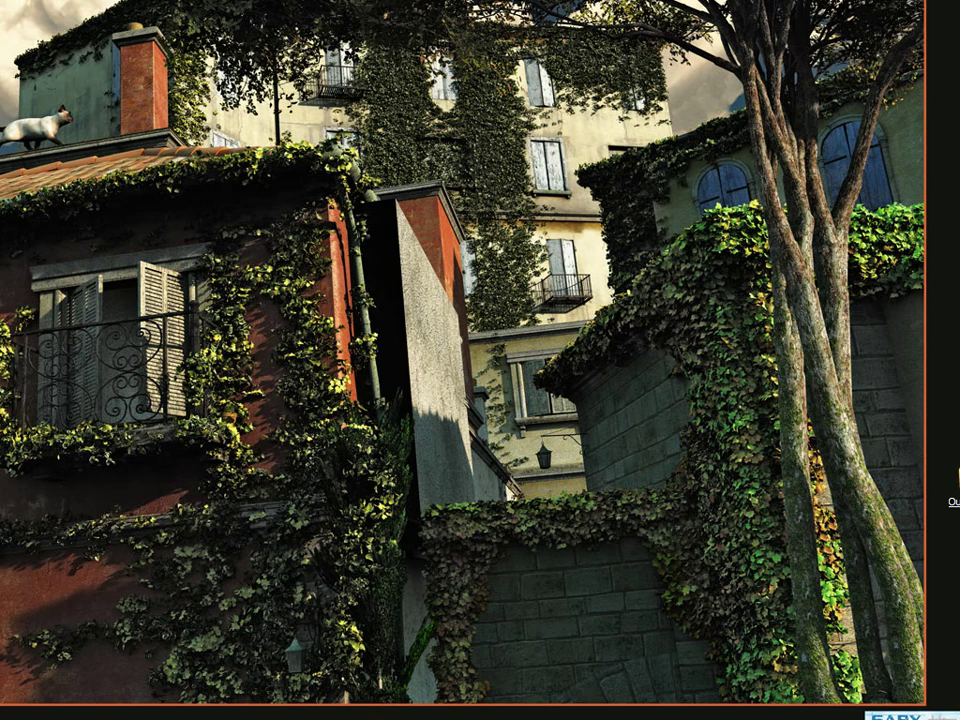
click(140, 718)
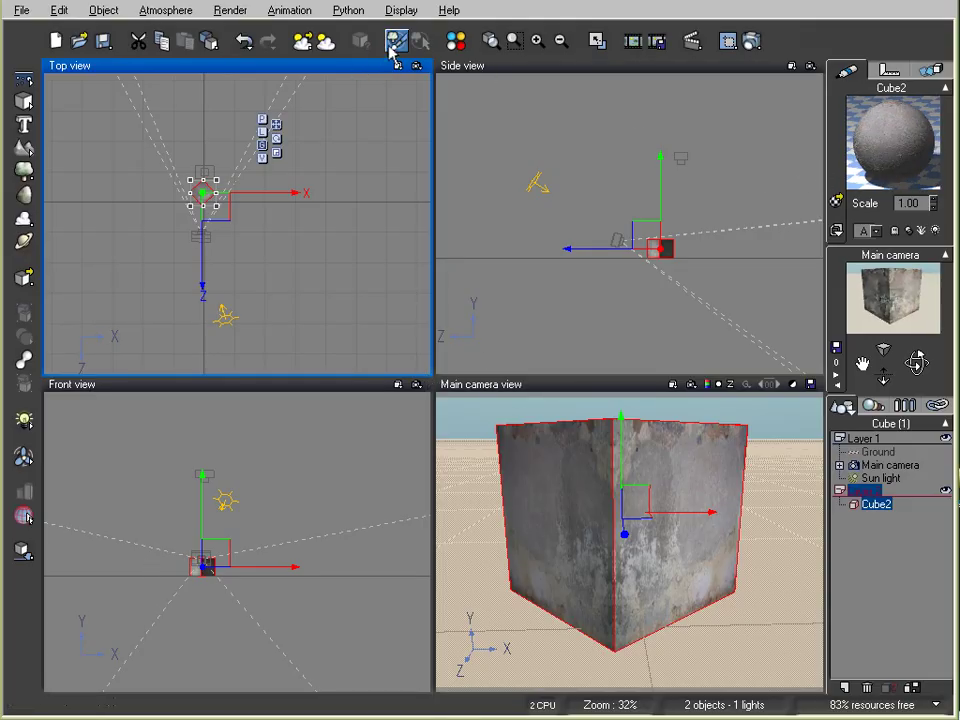
double_click(880, 140)
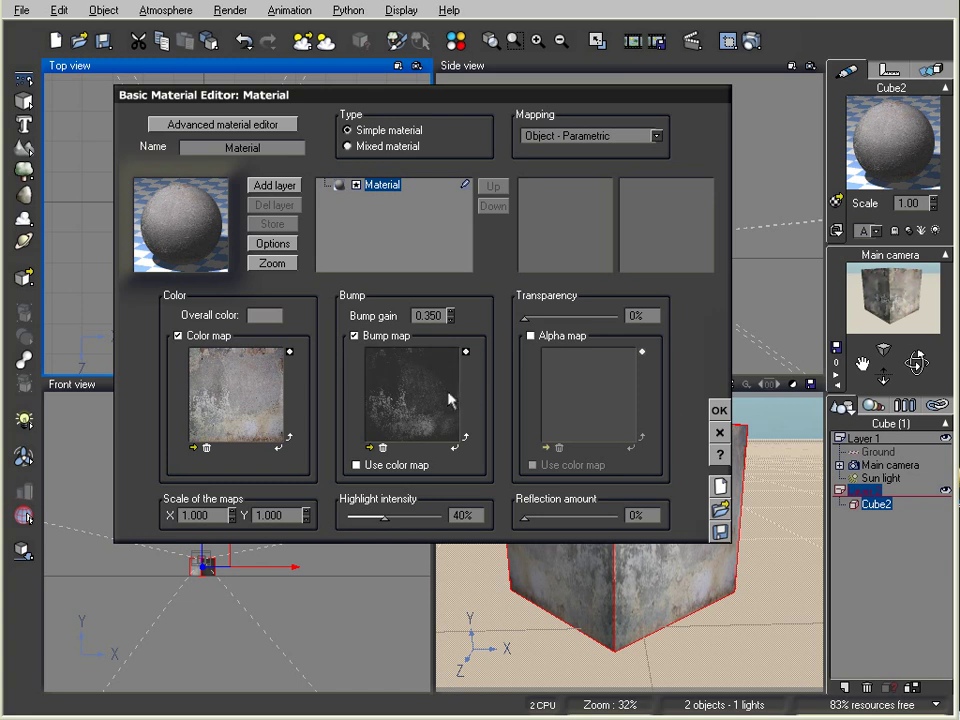
click(719, 410)
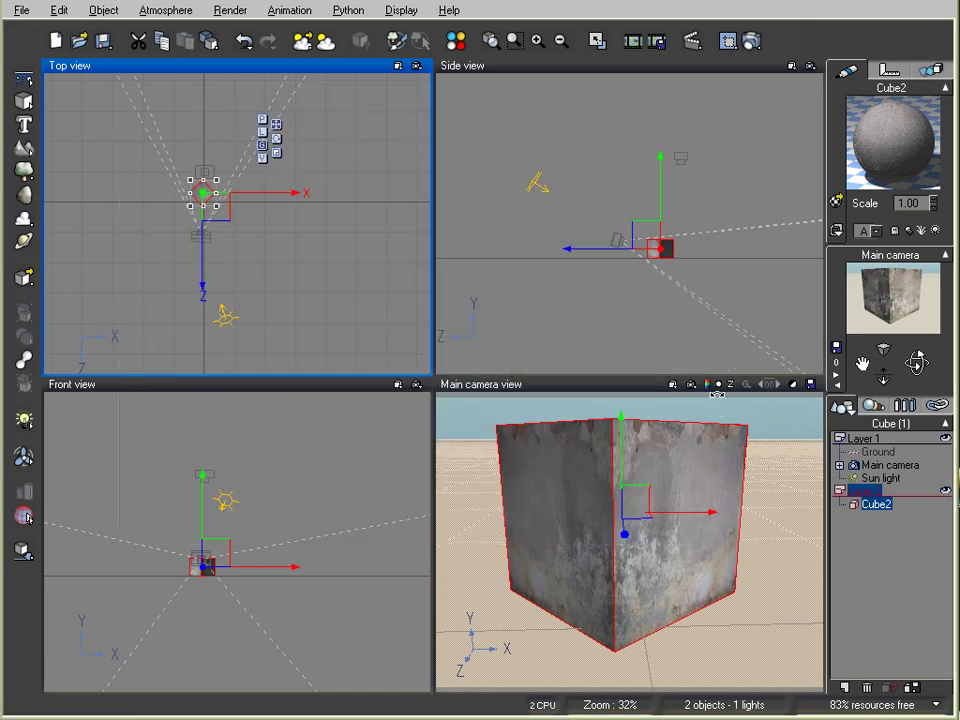
click(752, 42)
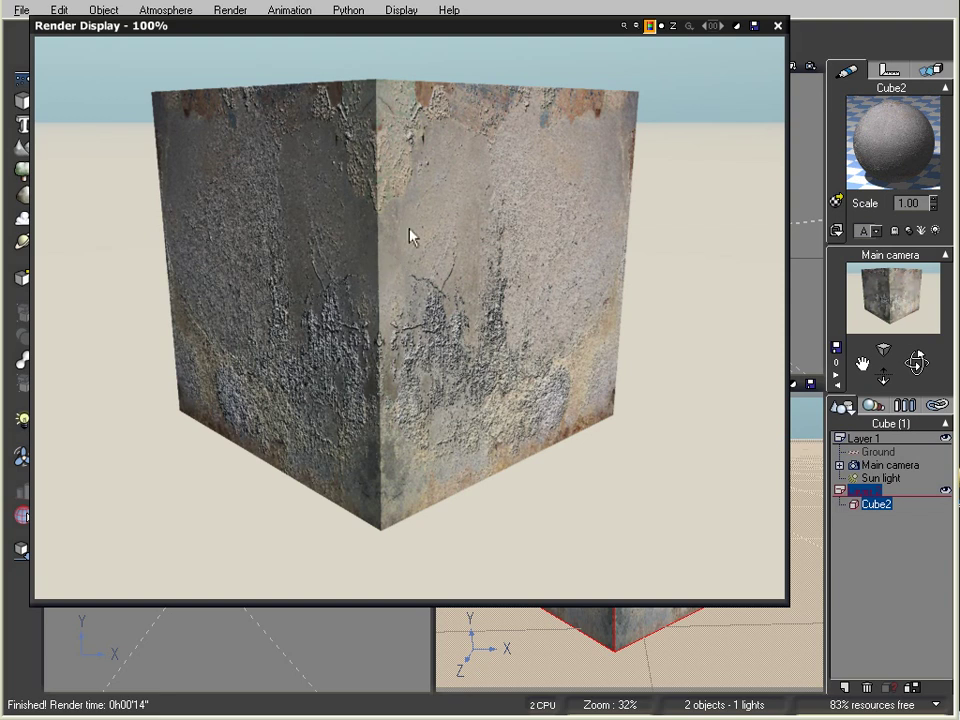
Lower the cube material's bump gain to 0.250 and render the scene
click(778, 27)
double_click(885, 125)
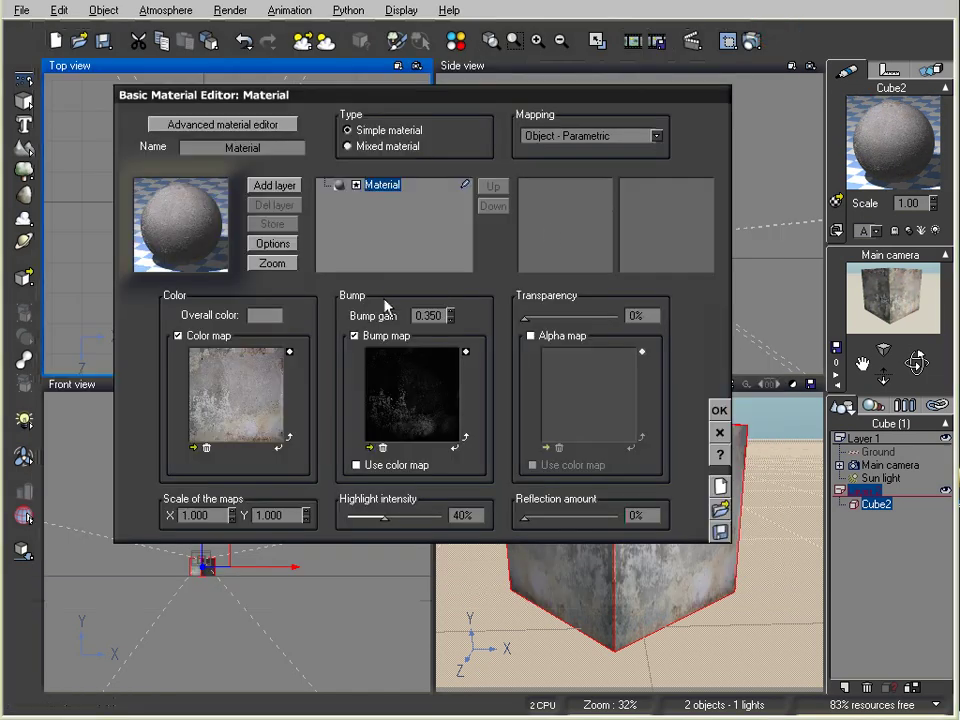
click(451, 319)
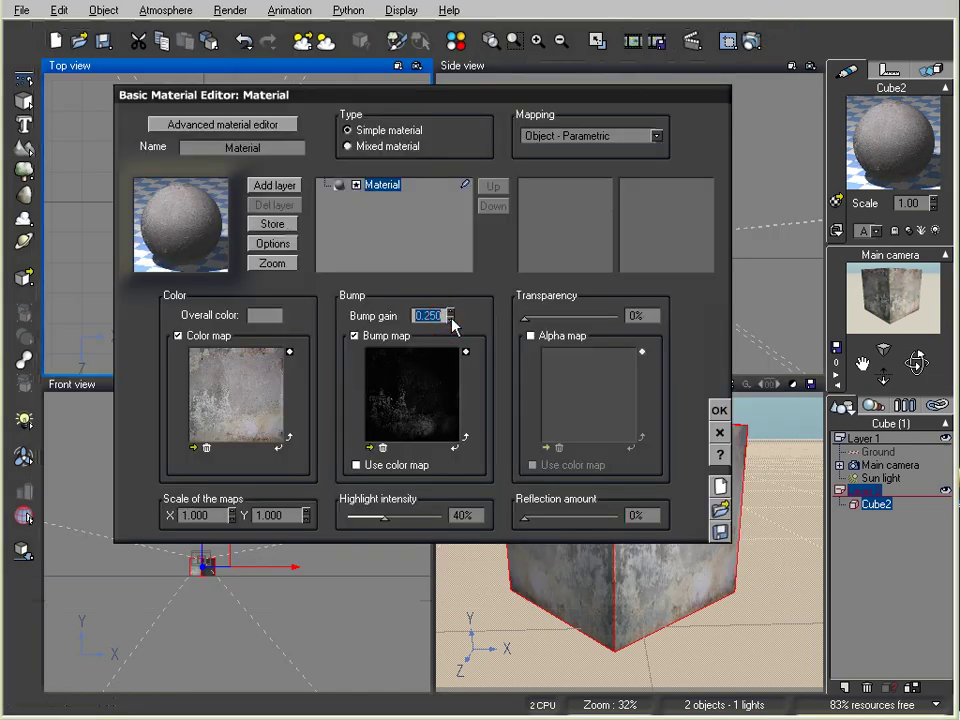
click(719, 410)
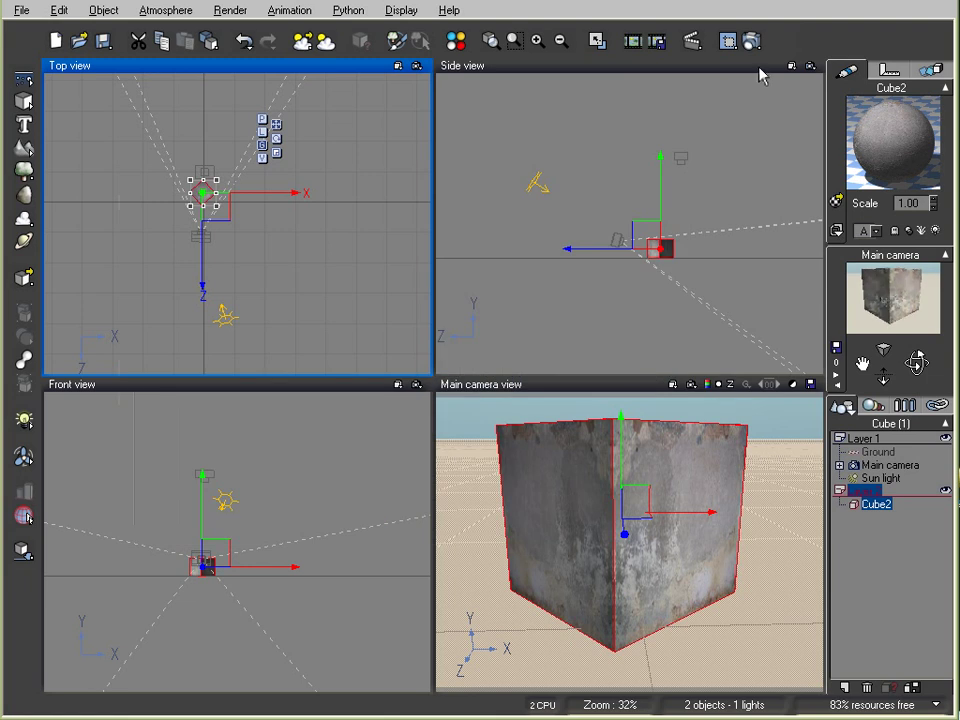
click(751, 40)
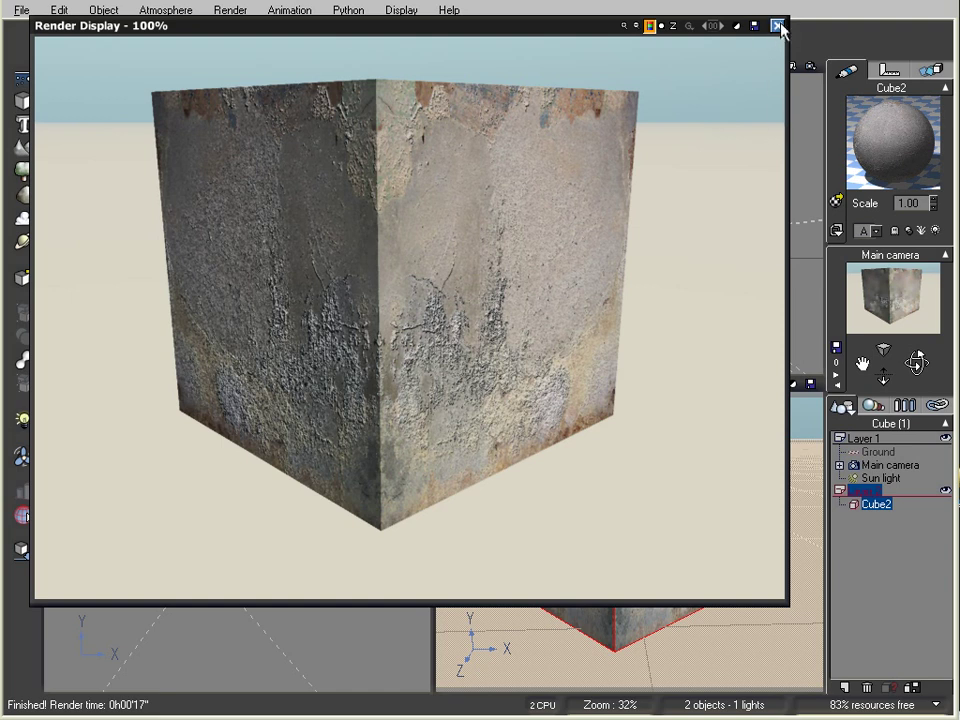
Set the cube material's highlight color to white in the Advanced Material Editor
click(777, 26)
double_click(880, 135)
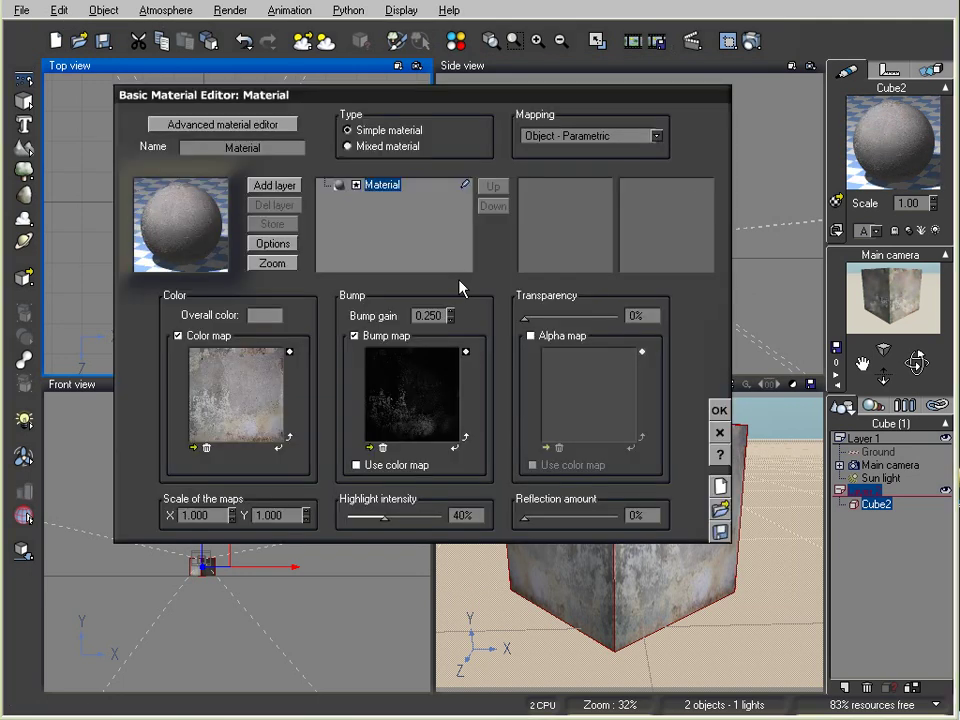
click(215, 124)
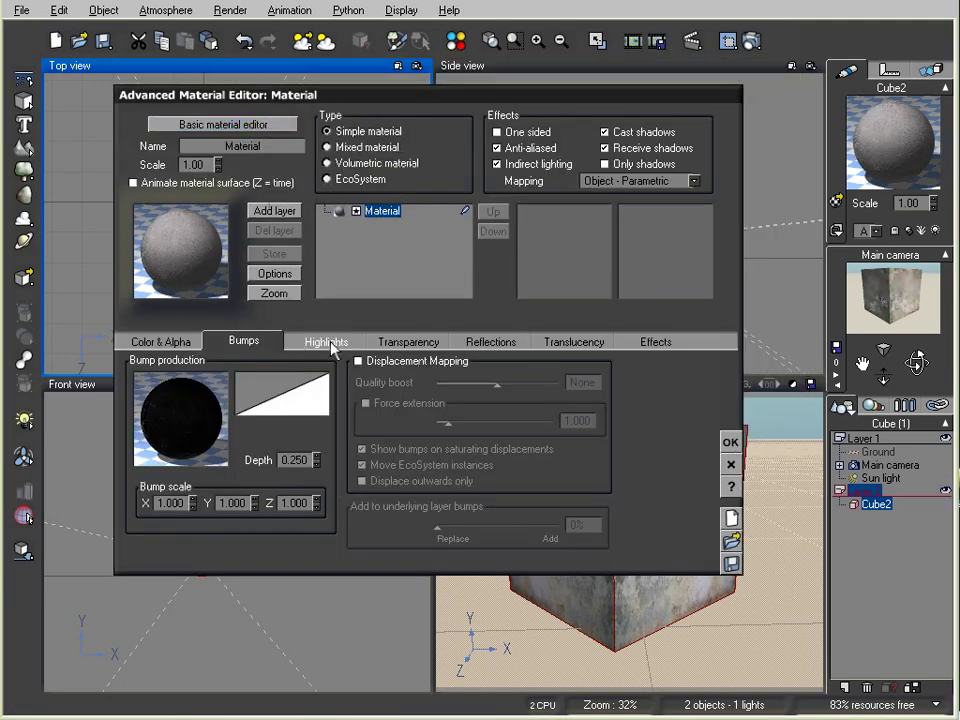
click(331, 343)
click(240, 380)
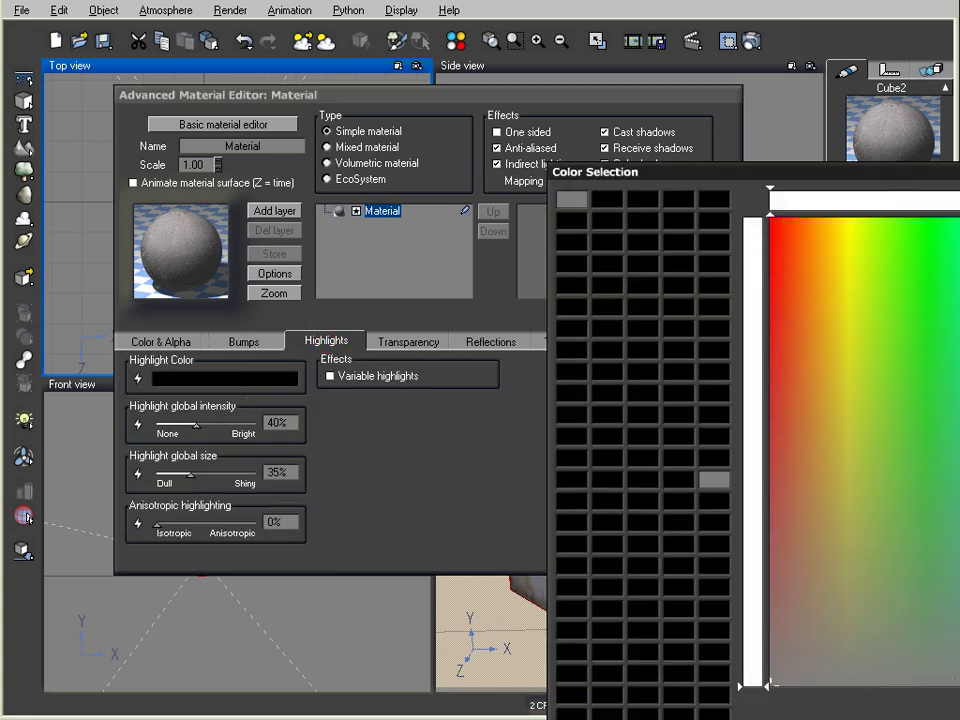
key(Return)
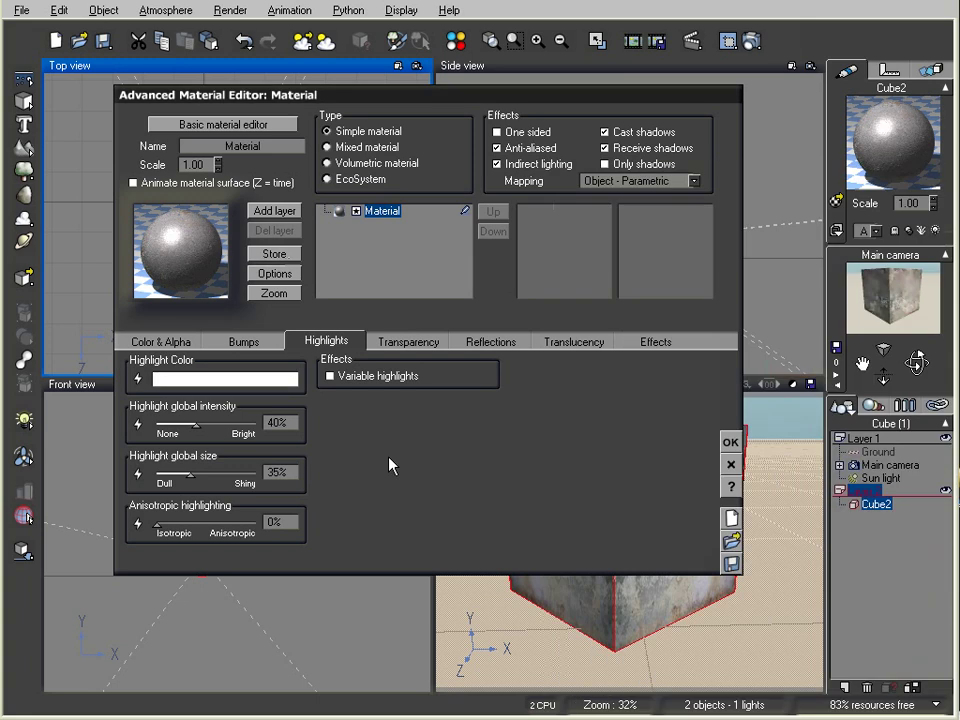
Set the material's highlight global intensity to 100% and global size to 27%, and render the scene
drag(198, 426, 286, 436)
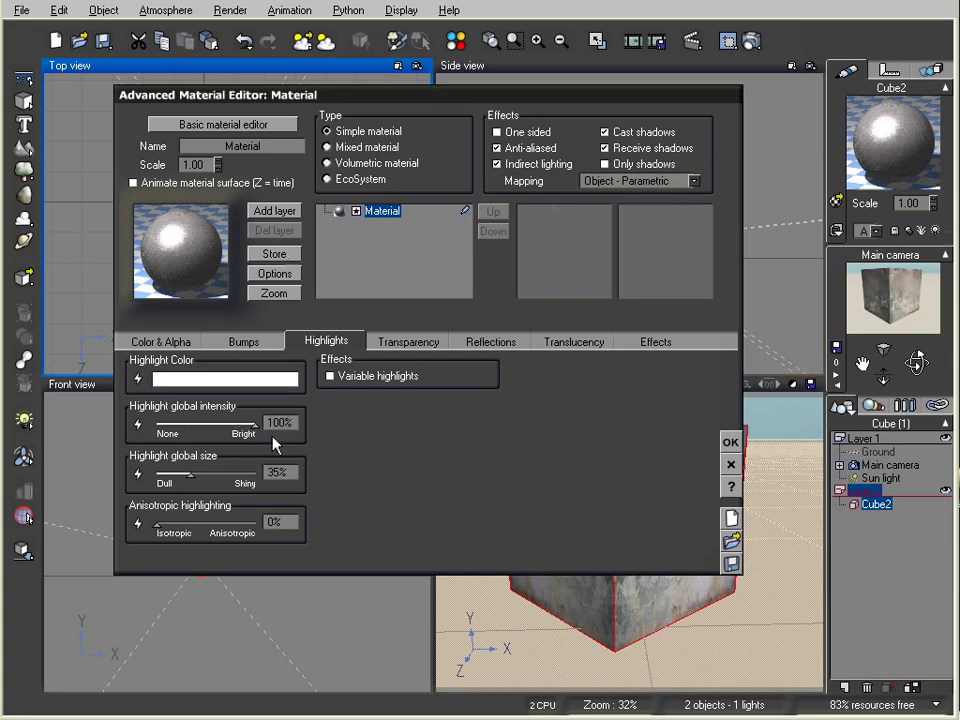
drag(224, 476, 183, 476)
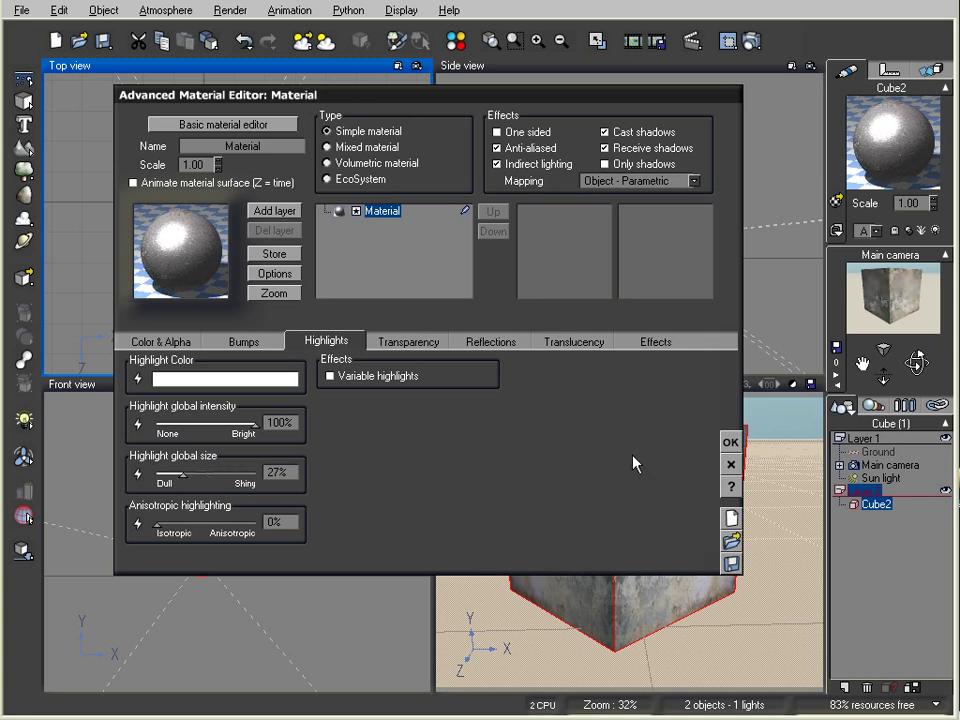
click(731, 441)
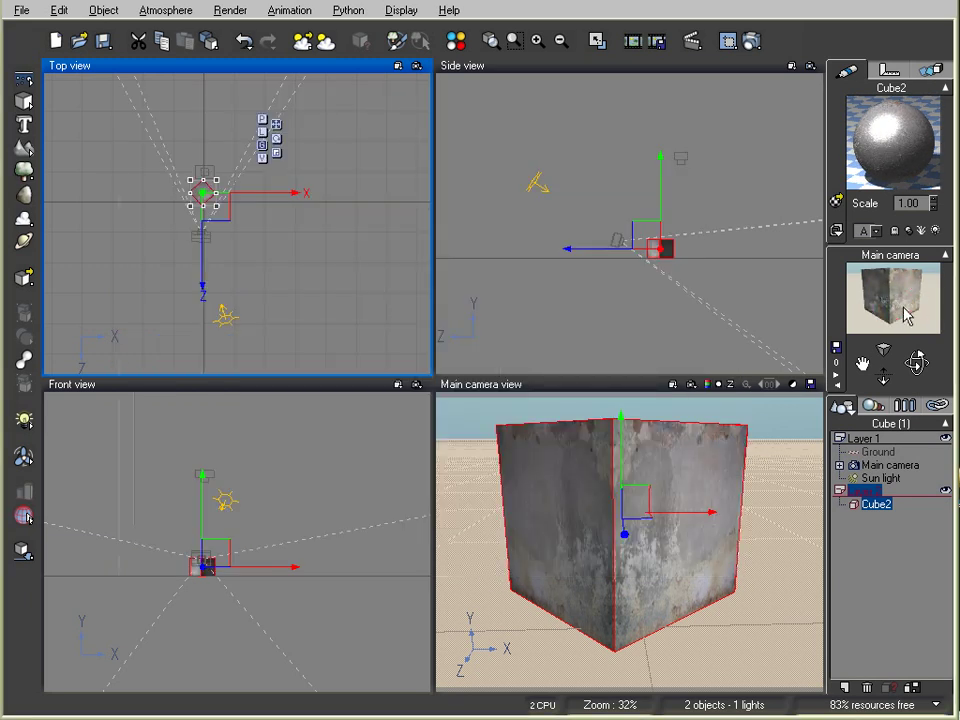
click(750, 40)
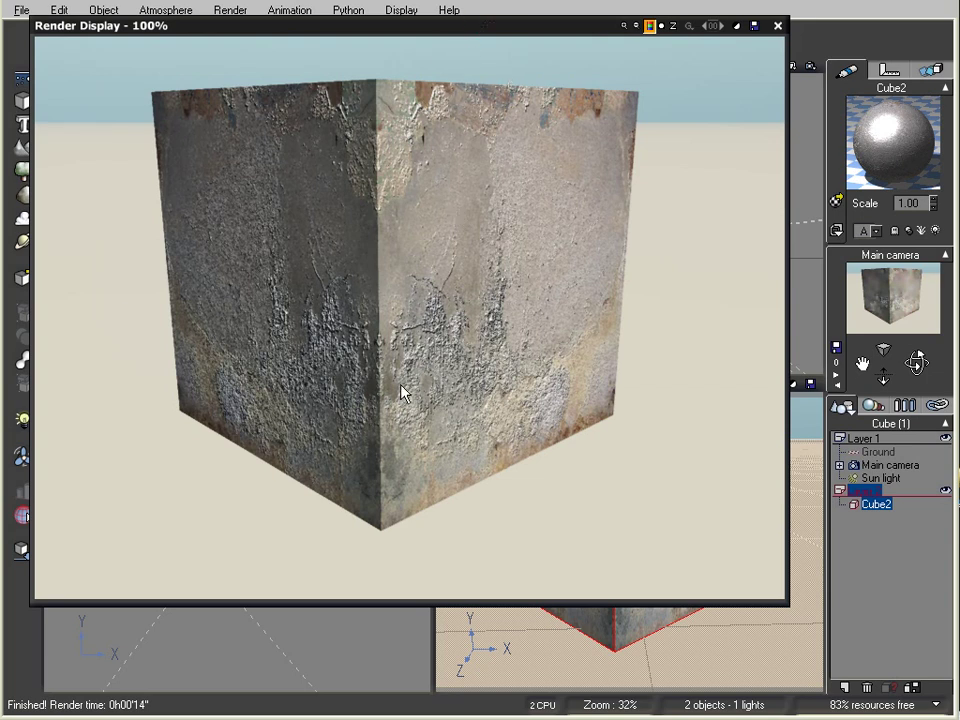
Close the render and set the bump depth of the cube's material to 0
click(778, 25)
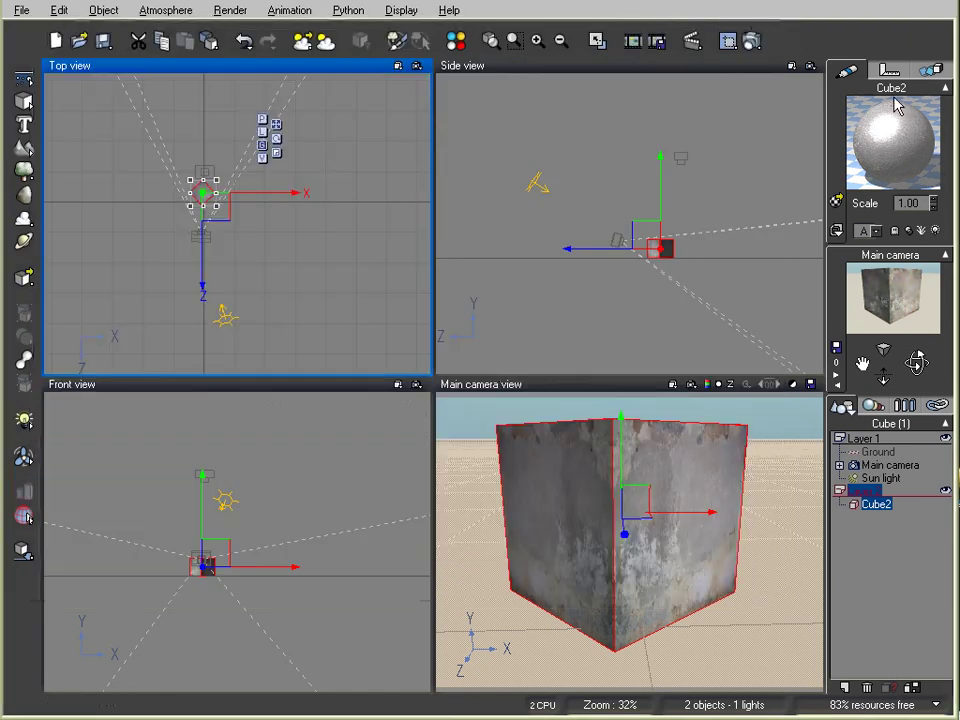
double_click(894, 104)
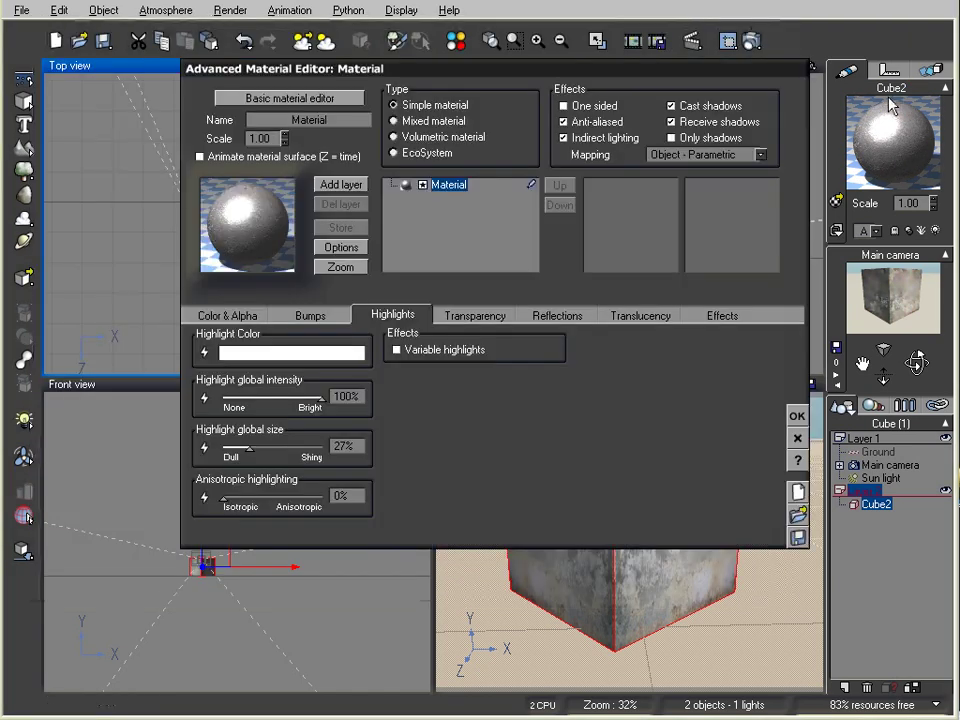
click(310, 315)
double_click(358, 433)
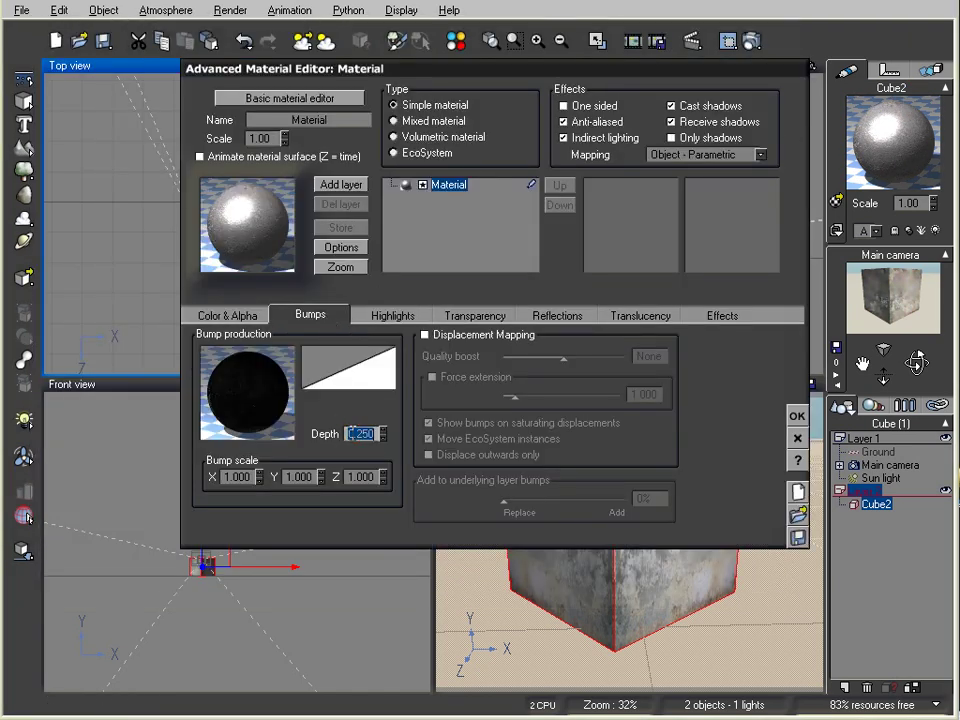
text(0)
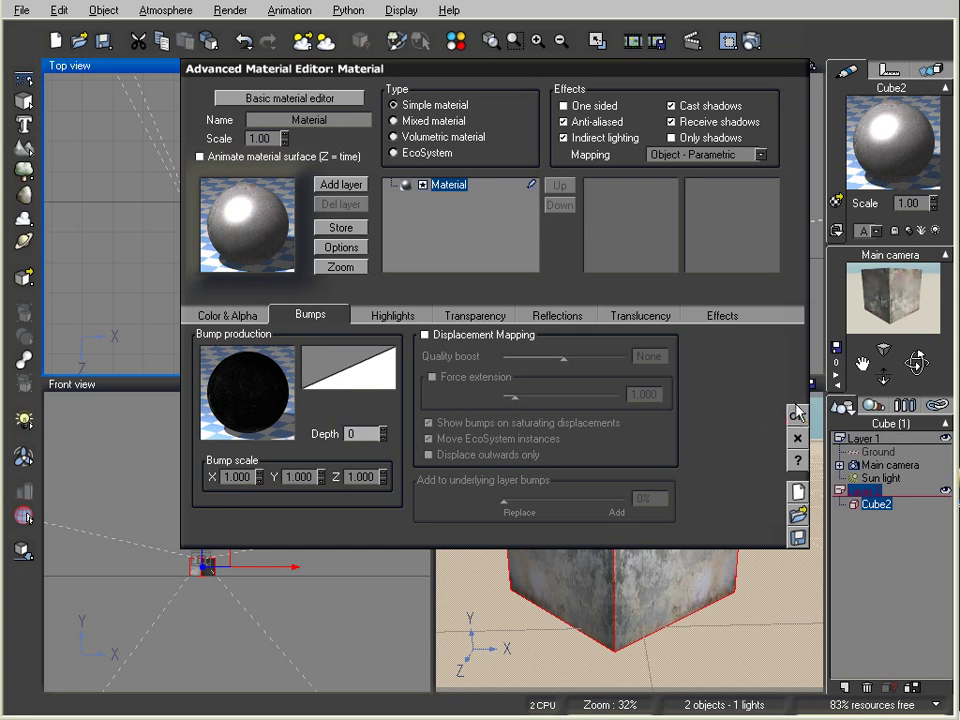
click(793, 414)
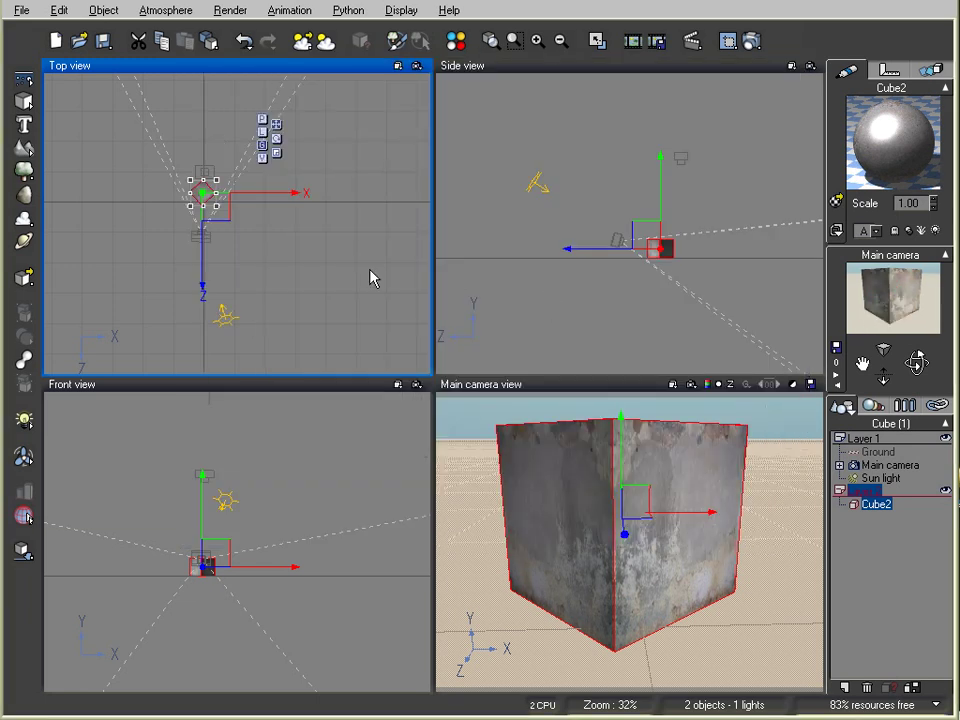
Move the sun light sideways in the positive X direction in the top view
right_drag(262, 317, 241, 220)
click(206, 221)
mouse_move(218, 240)
mouse_down()
mouse_move(274, 236)
mouse_move(245, 233)
mouse_move(247, 242)
mouse_move(212, 249)
mouse_move(216, 259)
mouse_move(190, 261)
mouse_move(260, 225)
mouse_move(264, 242)
mouse_move(248, 214)
mouse_move(250, 232)
mouse_up()
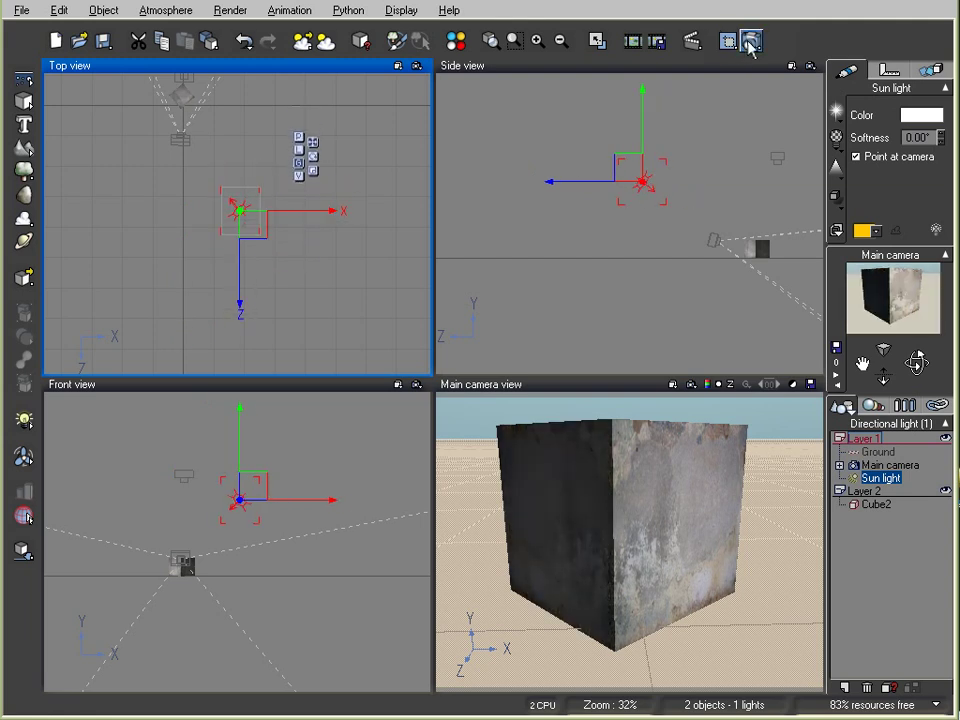
Render the scene with the shifted sun light, close the render, and open Cube2's material highlight settings
click(751, 41)
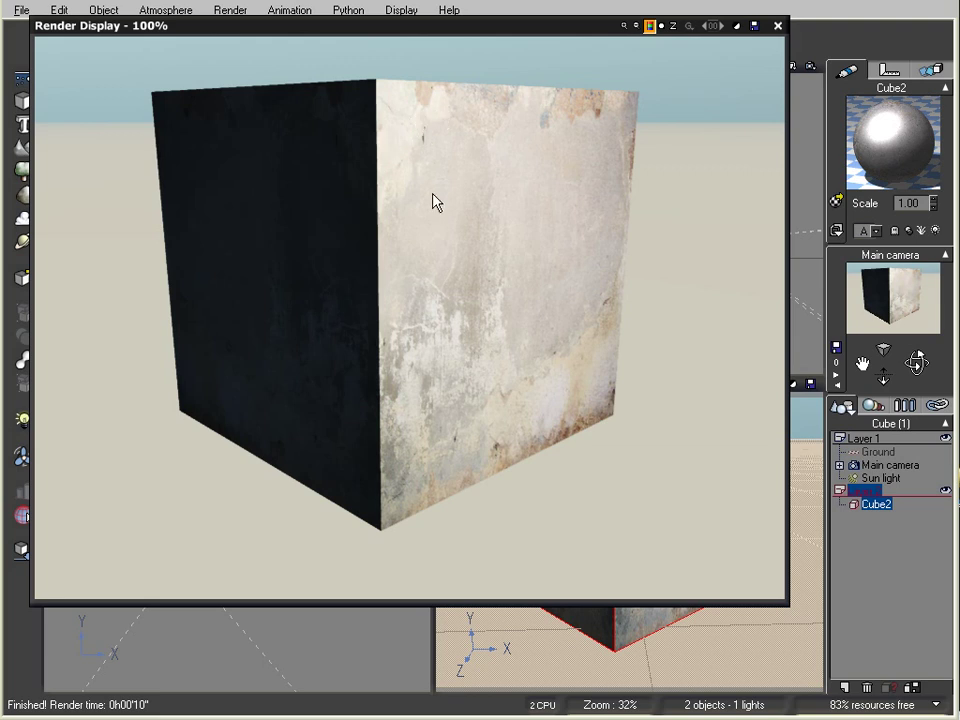
click(776, 27)
double_click(903, 150)
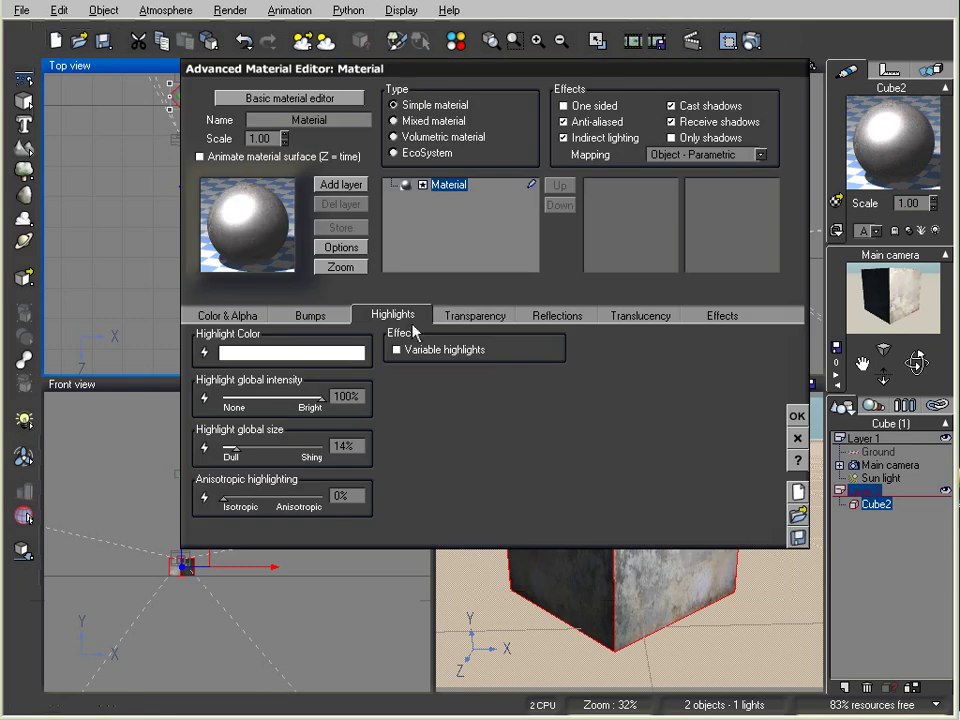
mouse_move(426, 441)
mouse_down()
mouse_move(423, 458)
mouse_move(433, 460)
mouse_up()
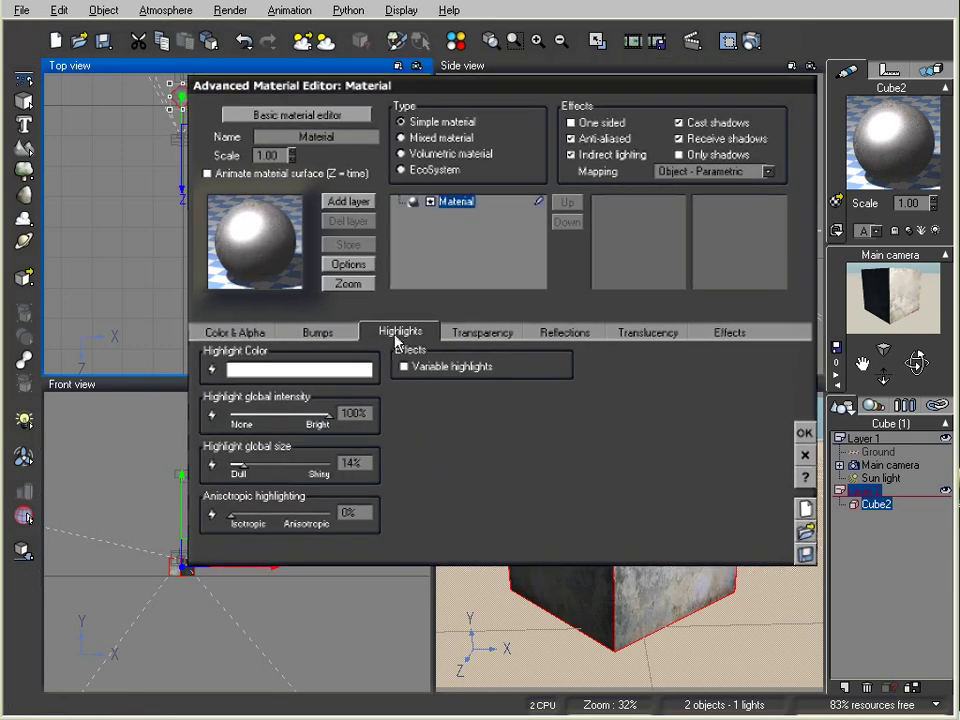
drag(444, 439, 440, 490)
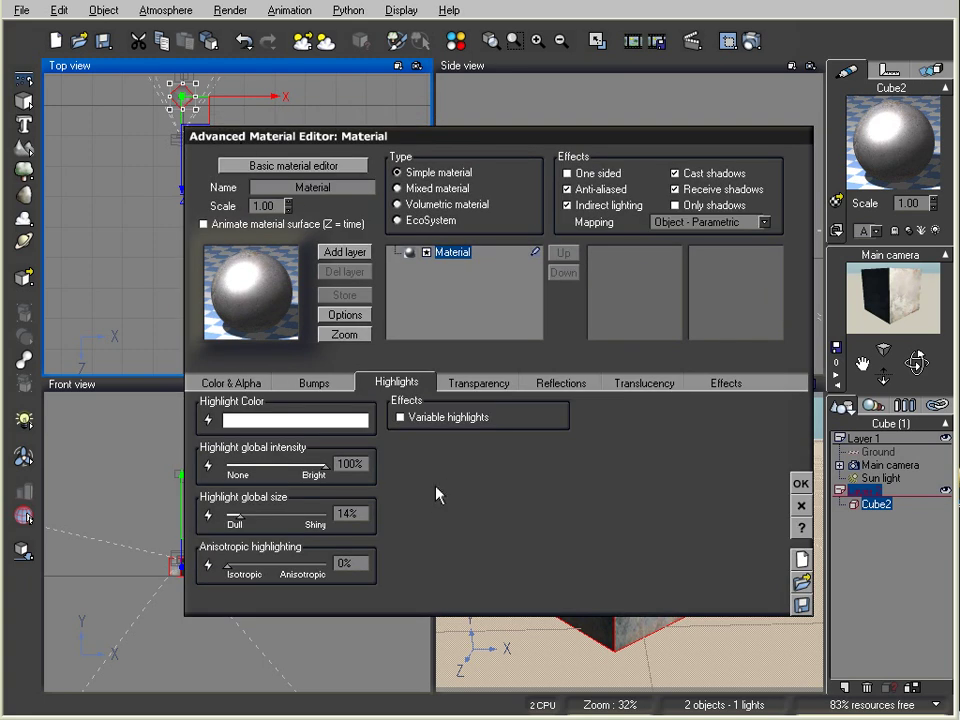
mouse_move(436, 494)
mouse_down()
mouse_move(439, 521)
mouse_move(445, 490)
mouse_up()
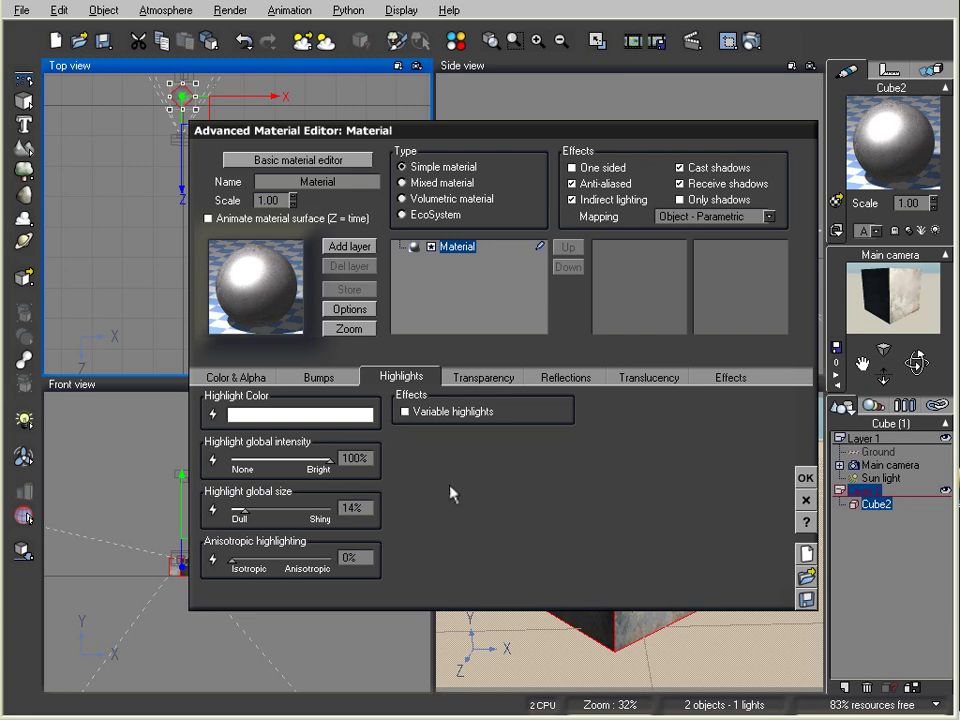
Enable variable highlights for the cube's material and open the highlight function for editing
click(404, 413)
right_click(428, 460)
click(455, 479)
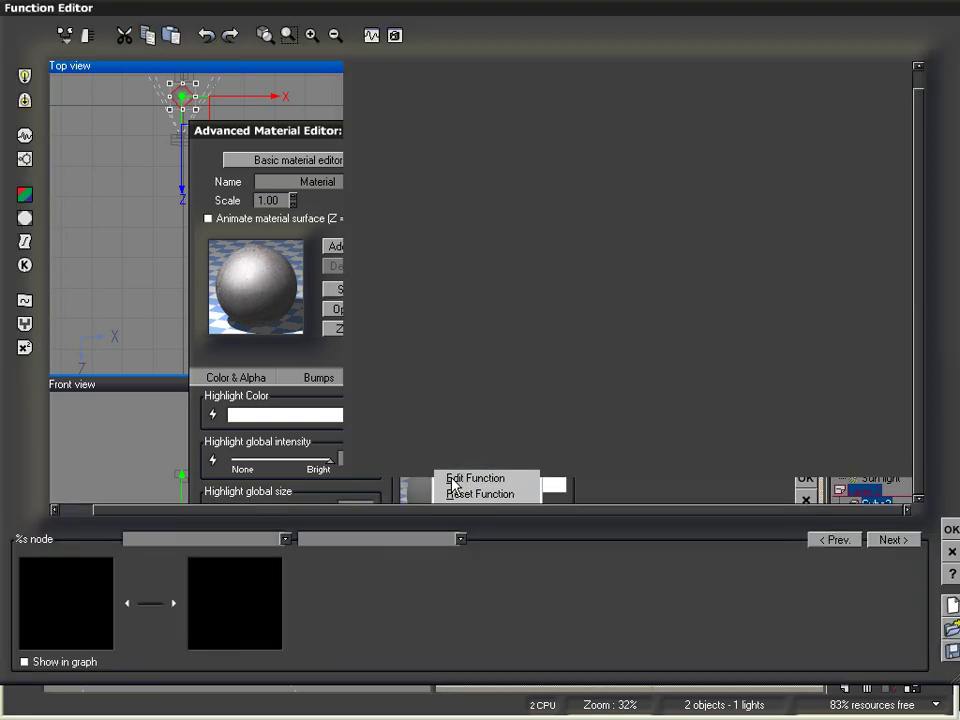
click(548, 299)
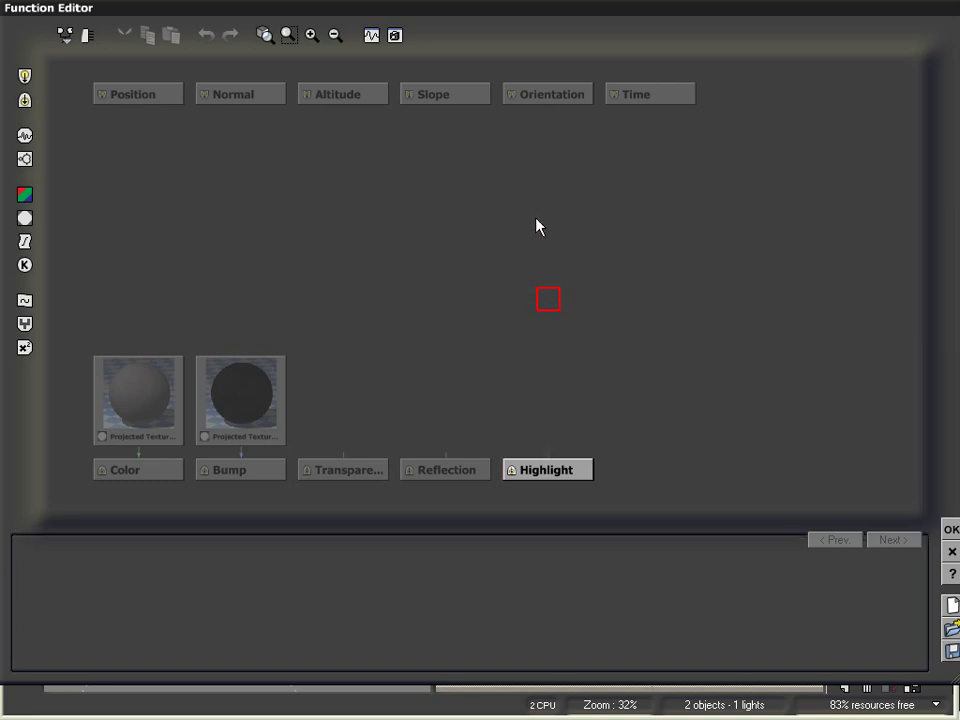
Add a projected texture map node above the Highlight output and connect its grayscale output to Highlight
click(26, 218)
drag(548, 300, 547, 266)
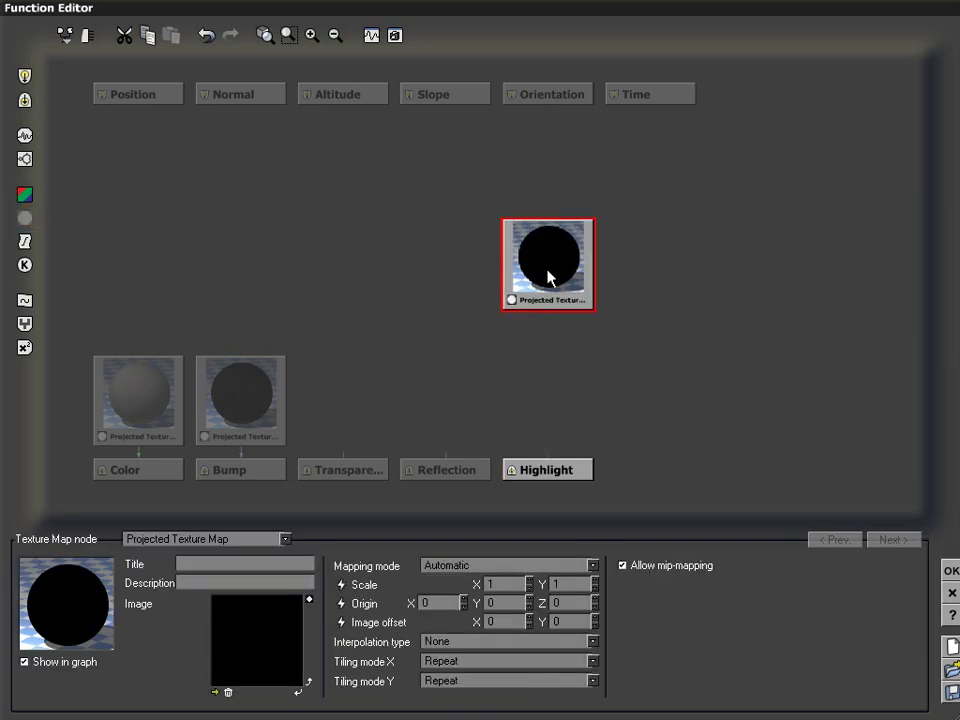
click(538, 470)
drag(546, 458, 553, 274)
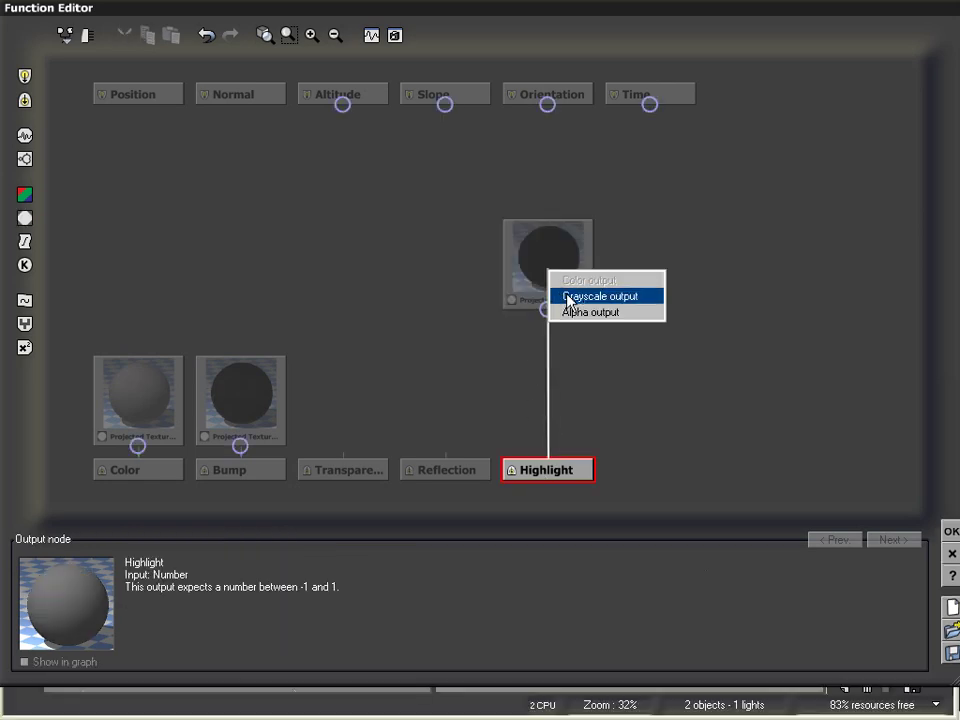
click(568, 297)
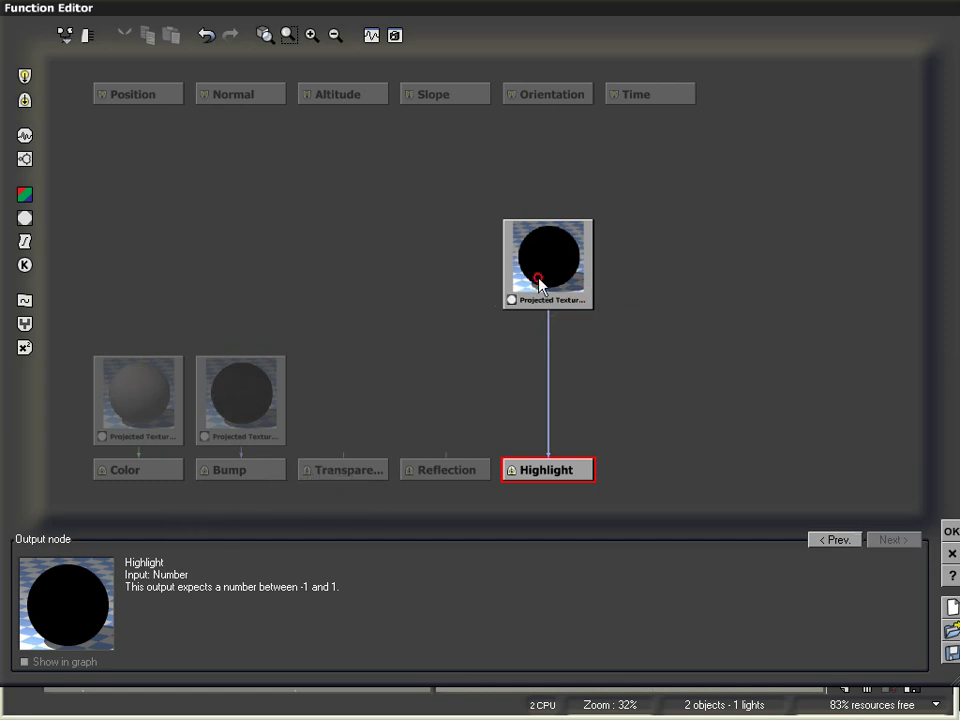
Load the dark grayscale wall map as the image of the highlight's projected texture map node
click(538, 293)
click(218, 693)
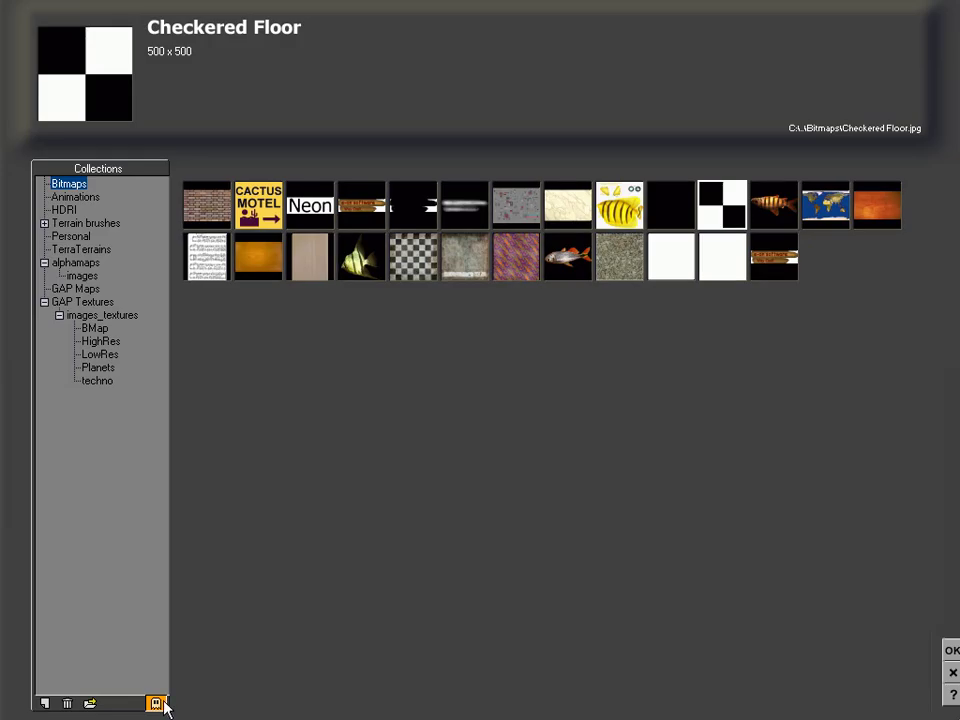
click(90, 702)
click(700, 170)
key(Return)
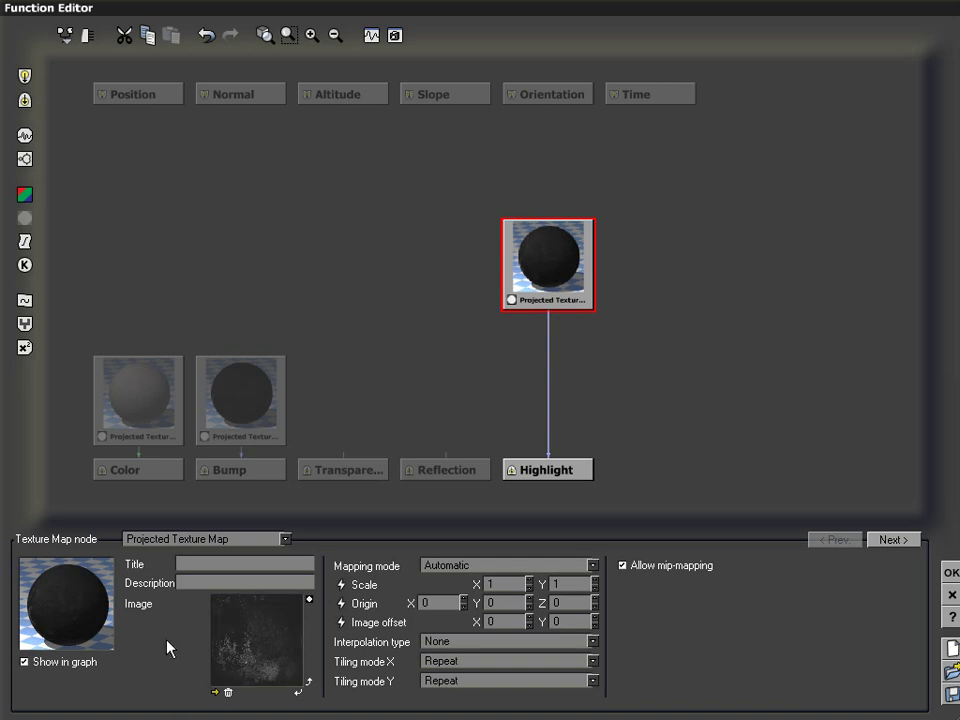
Change the highlight node from a projected texture map to a Texture Map and accept the function
click(246, 540)
click(214, 557)
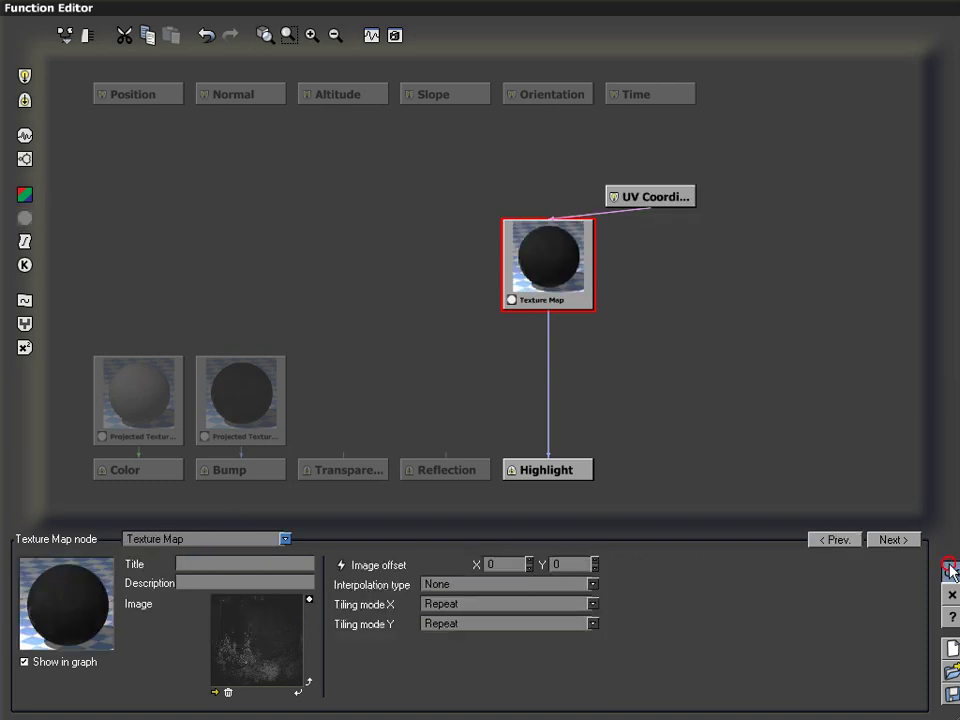
click(950, 572)
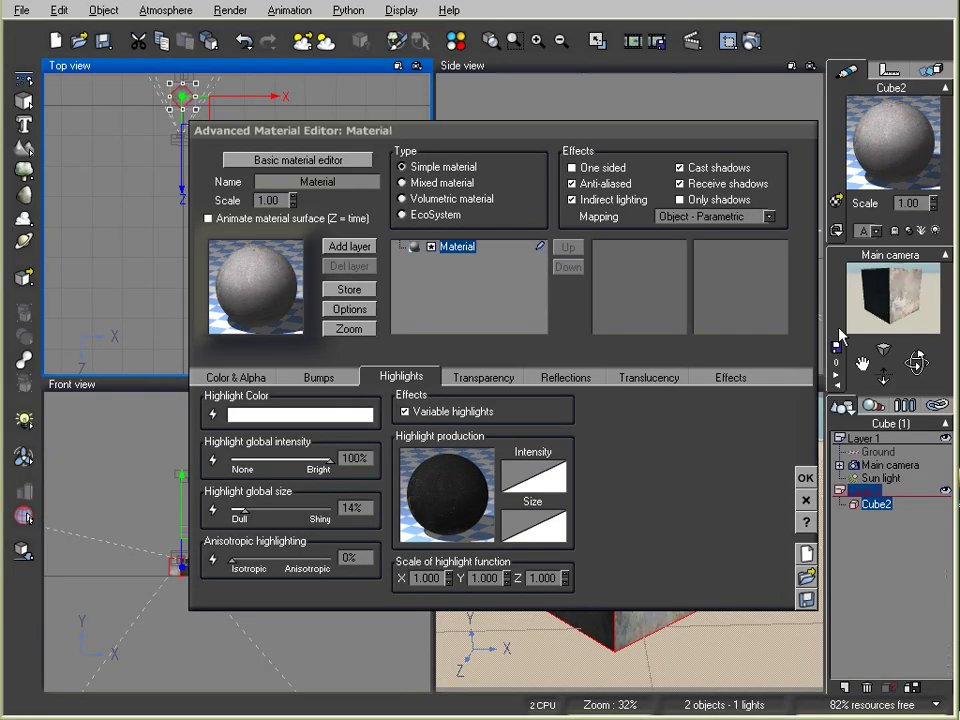
Apply the material with its mapped highlights, render the scene, and close the render
click(806, 480)
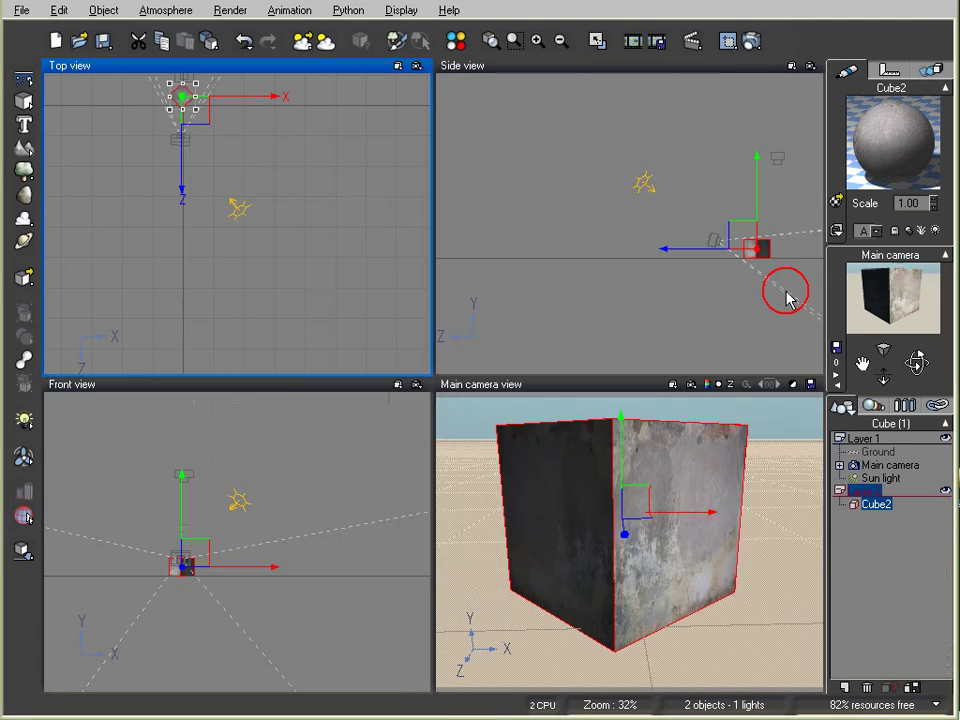
click(752, 41)
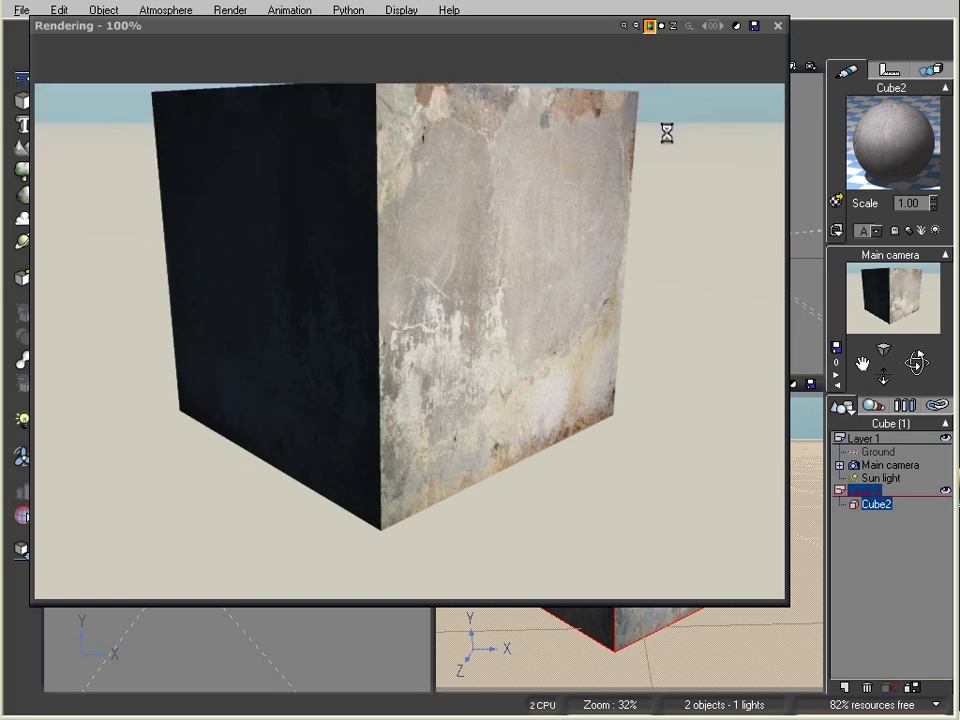
click(778, 26)
Set the bump depth of the cube's material to 0.35 and render the scene to inspect the surface
double_click(868, 118)
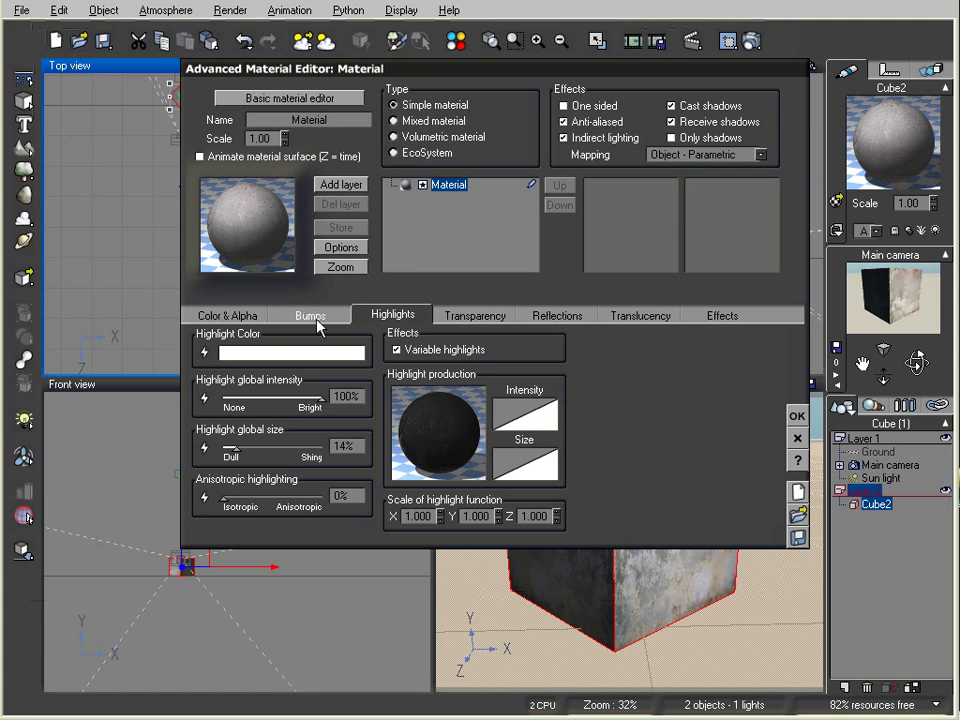
click(310, 315)
right_click(237, 401)
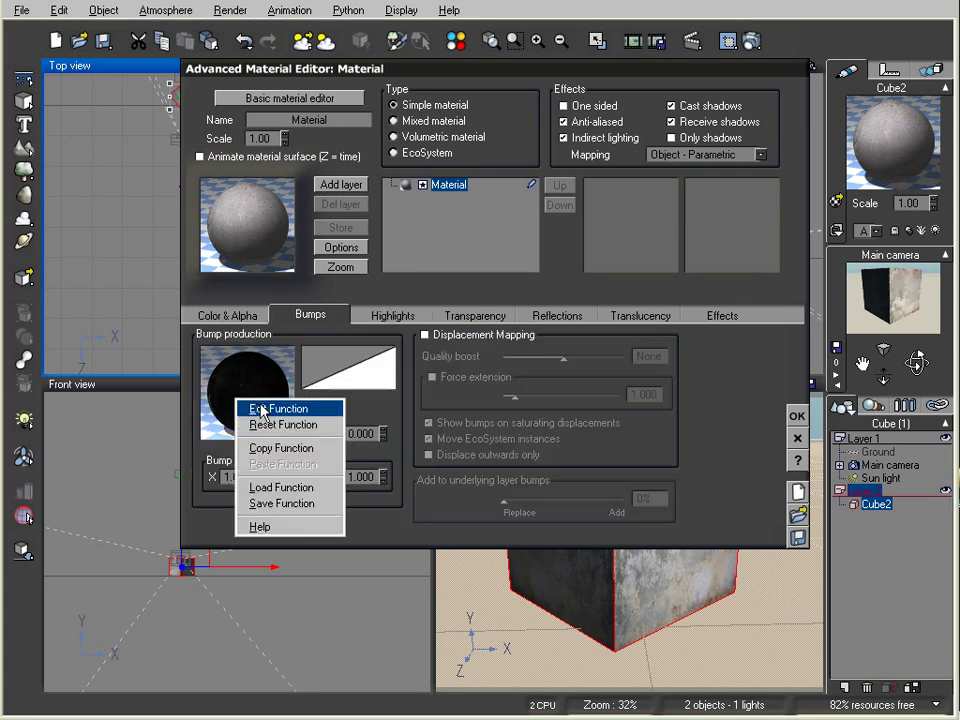
click(373, 432)
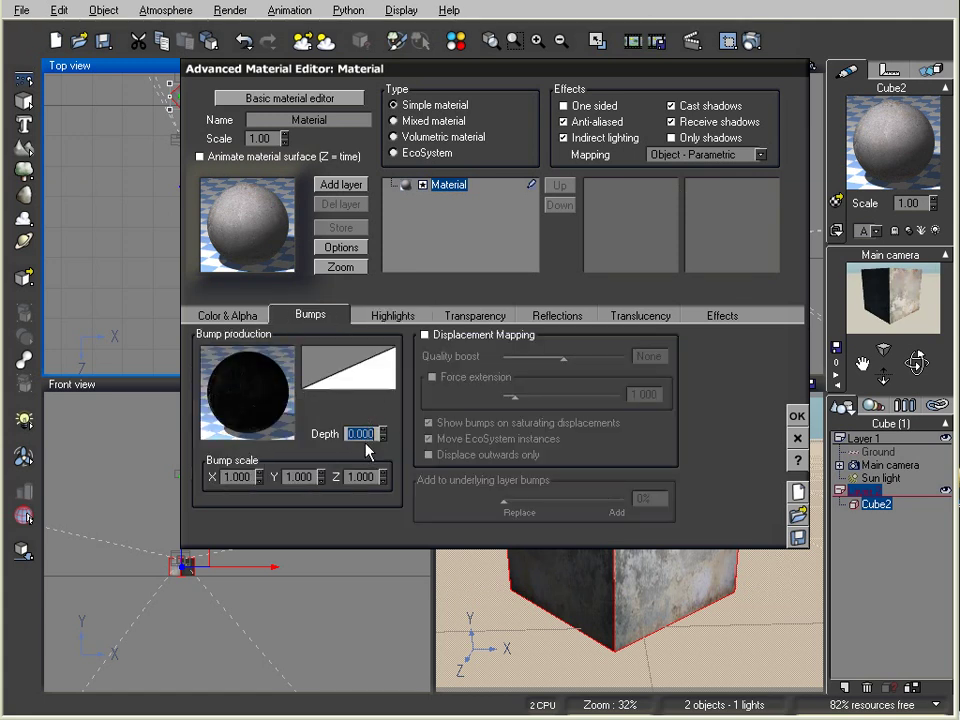
text(.35)
key(Return)
click(796, 416)
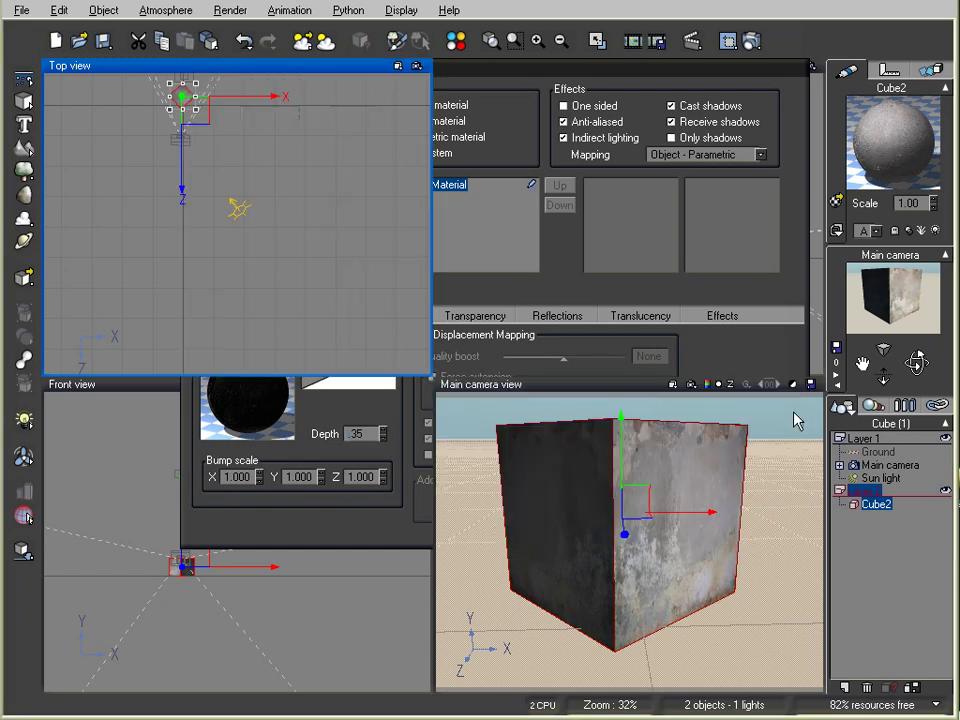
click(751, 41)
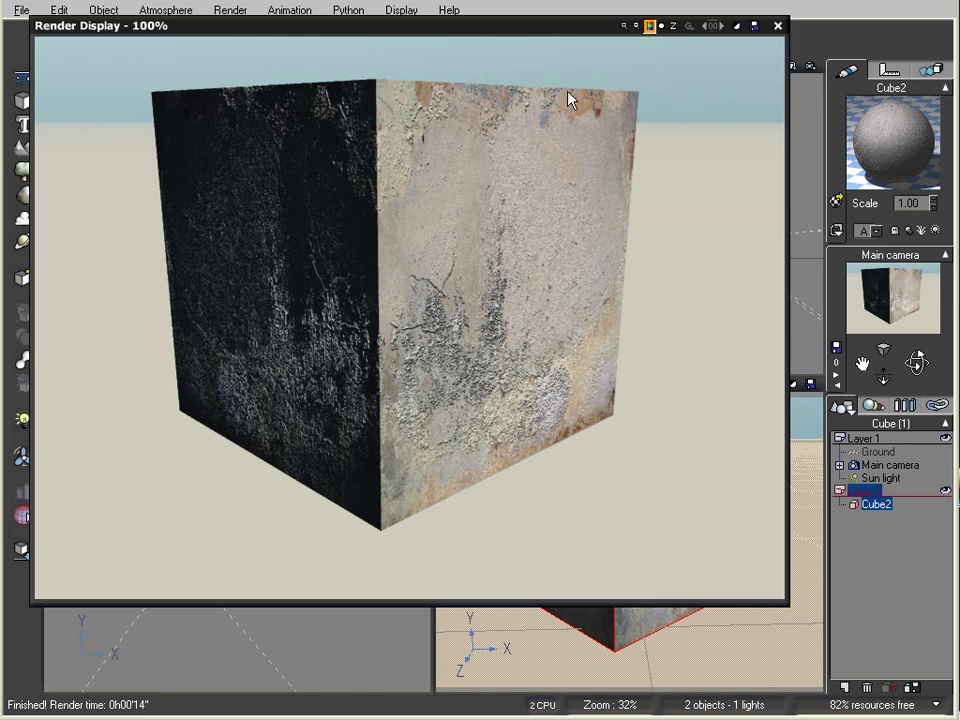
drag(562, 33, 582, 77)
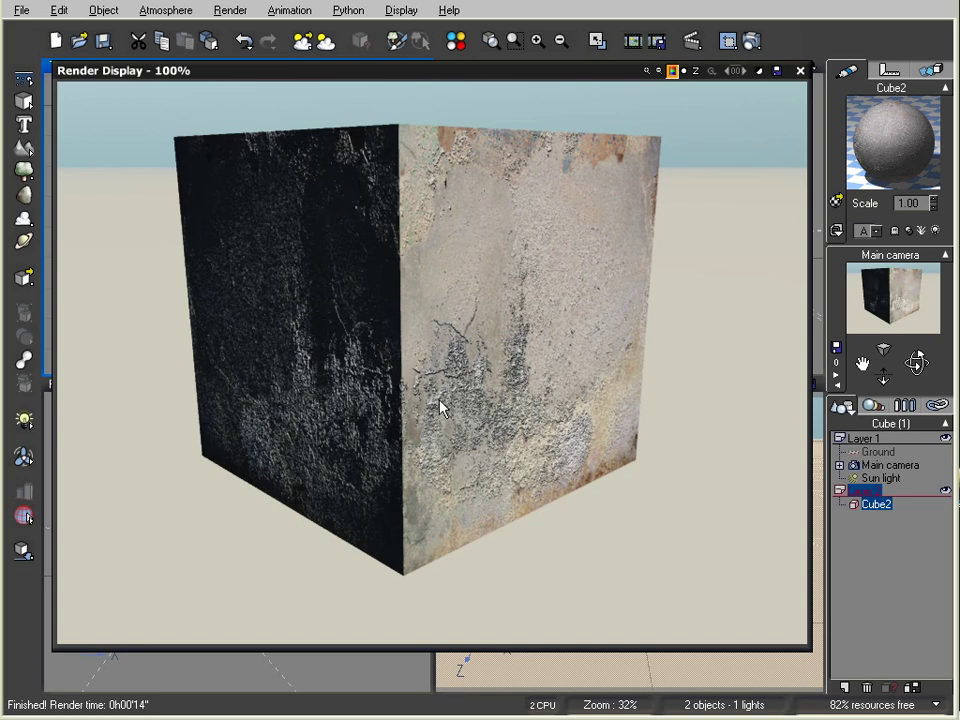
click(800, 71)
Set the bump depth of the cube's material to 0.25 and render the scene
double_click(902, 141)
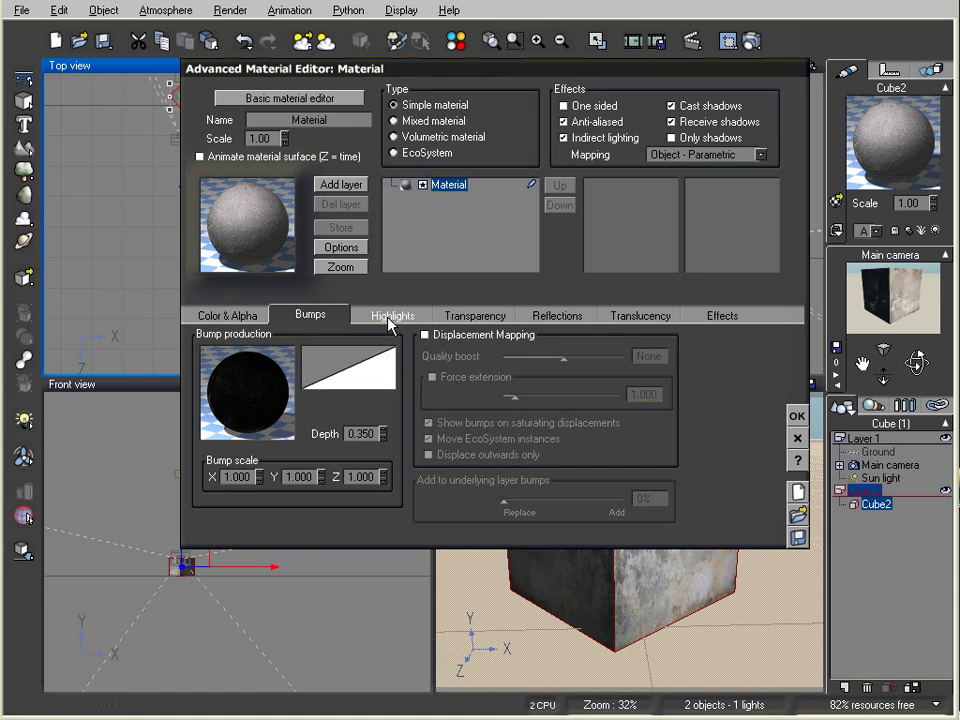
double_click(363, 435)
key(Right)
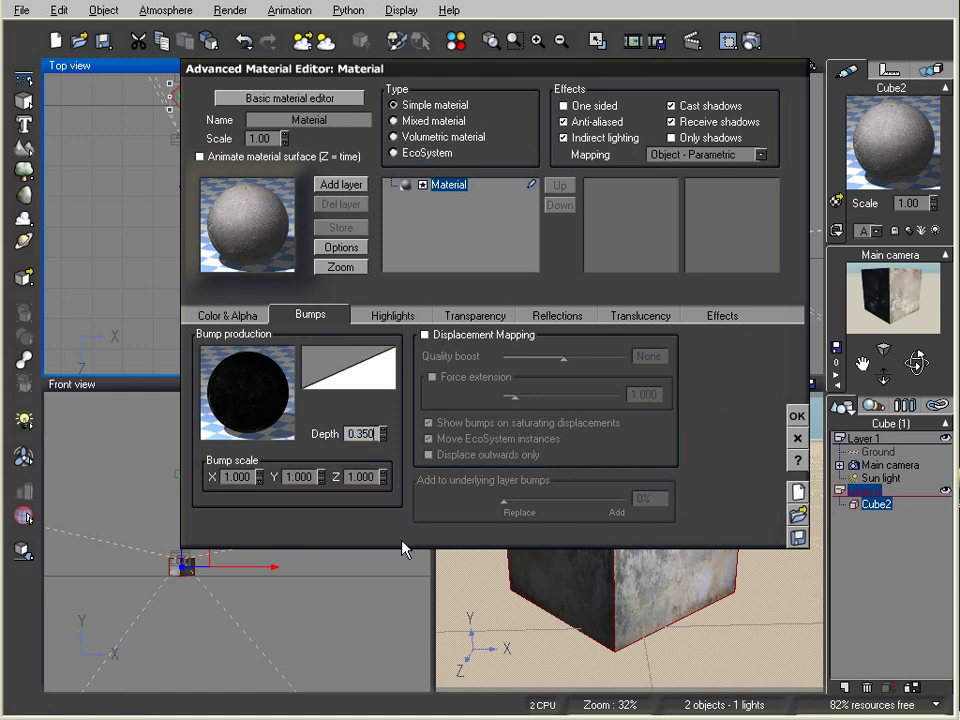
key(BackSpace)
key(BackSpace)
key(BackSpace)
text(25)
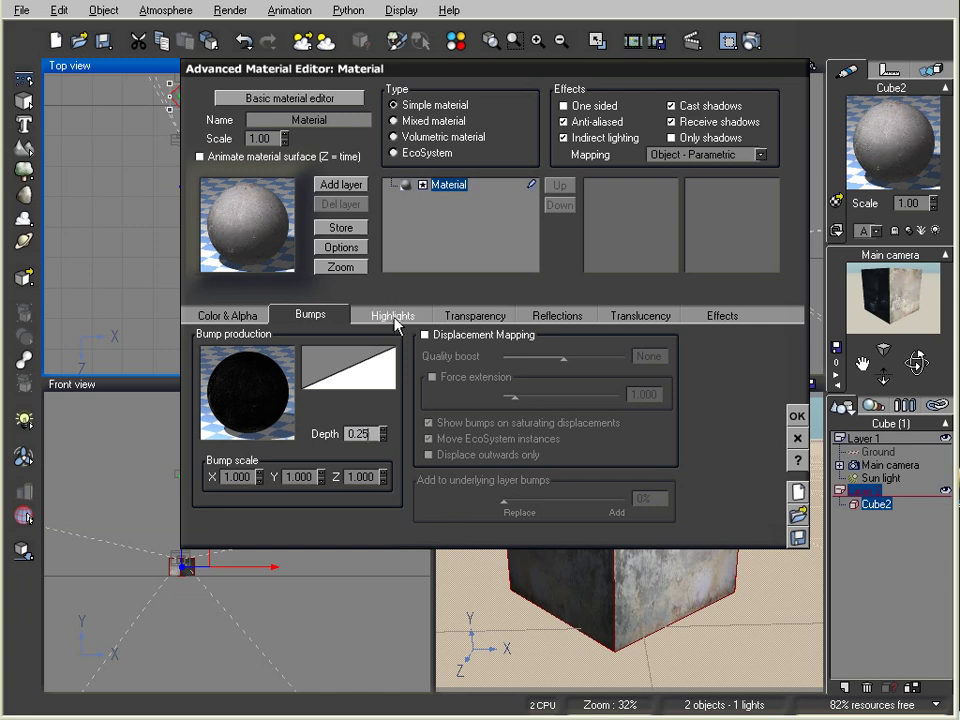
click(402, 320)
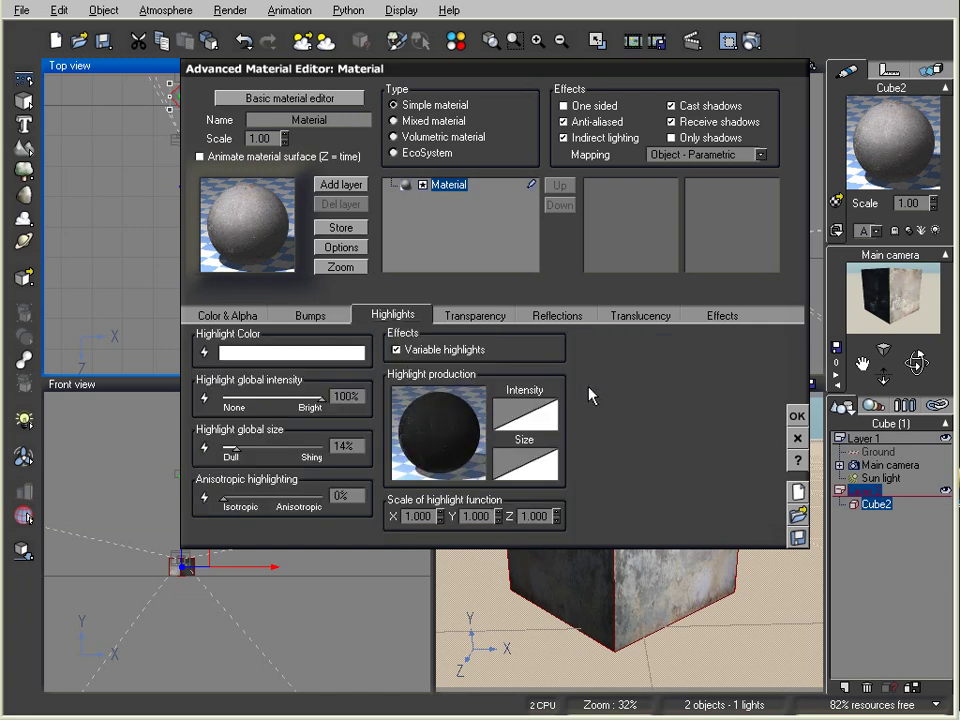
click(797, 414)
click(750, 41)
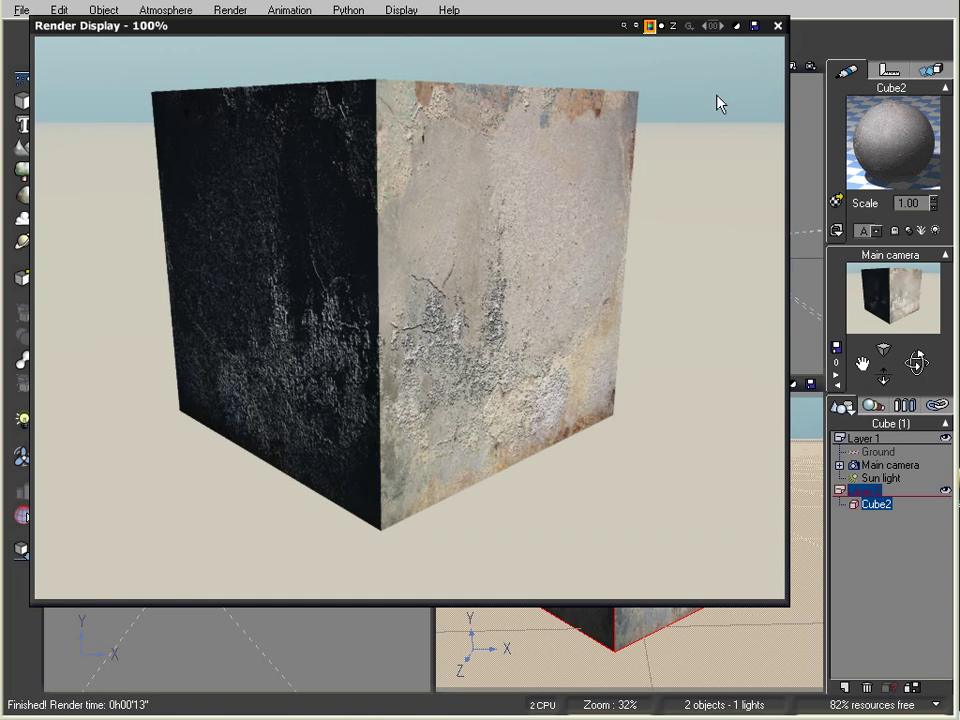
click(778, 25)
Lower the material's highlight global intensity to 59% and render the scene
double_click(921, 126)
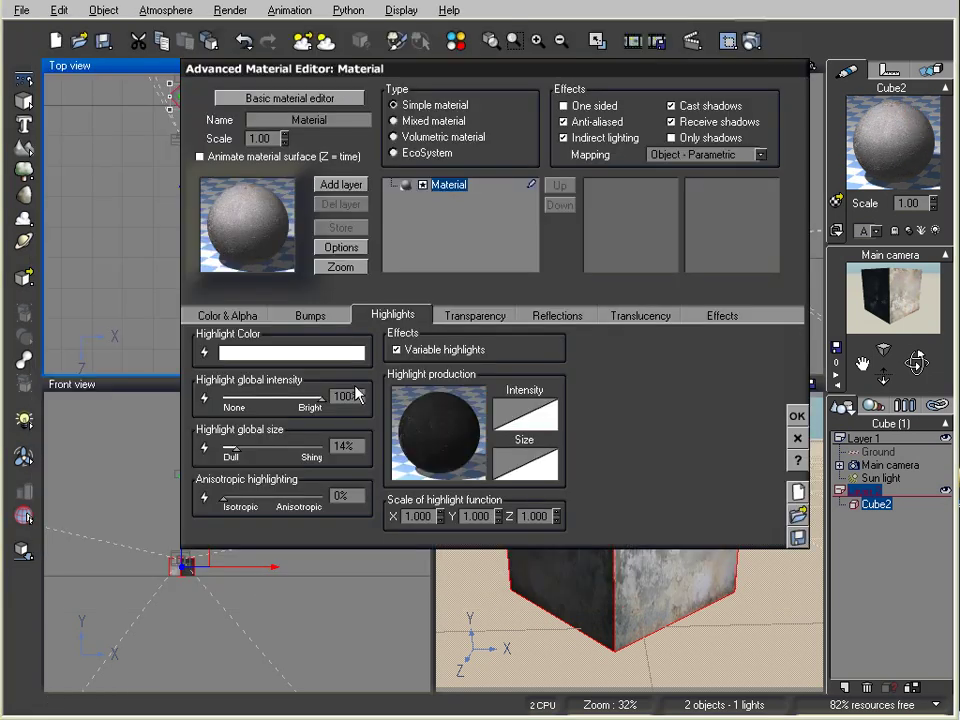
drag(321, 395, 280, 397)
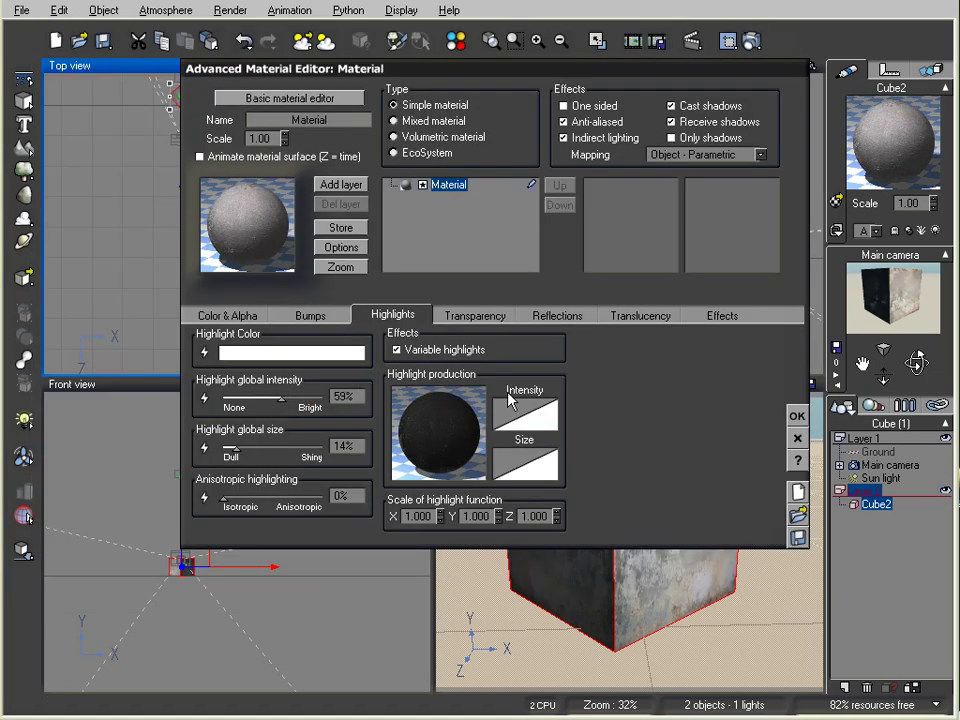
click(796, 416)
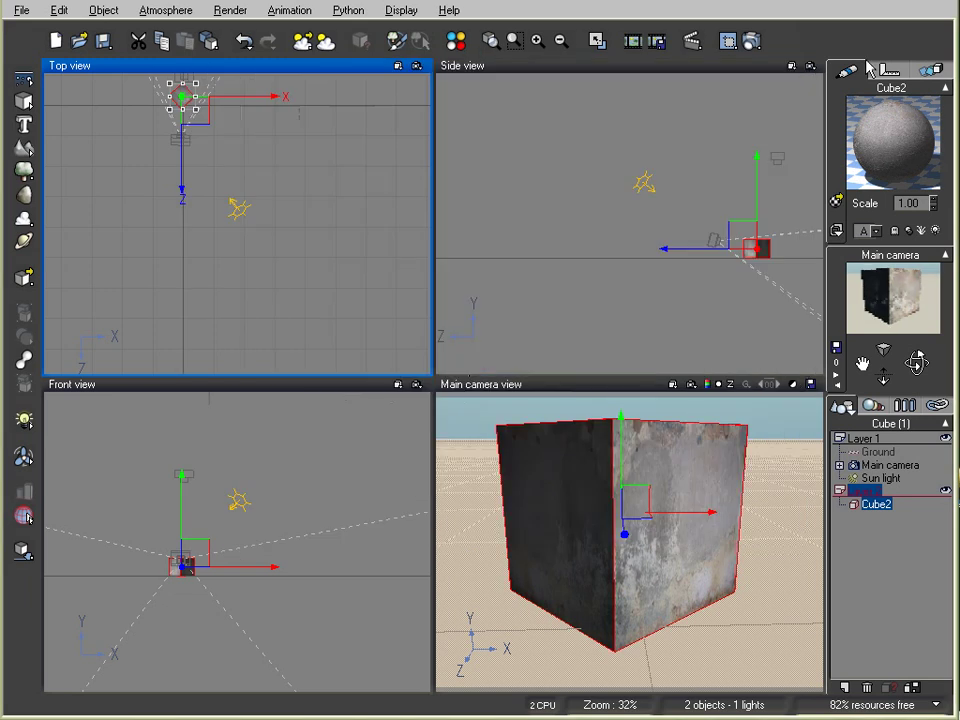
click(752, 41)
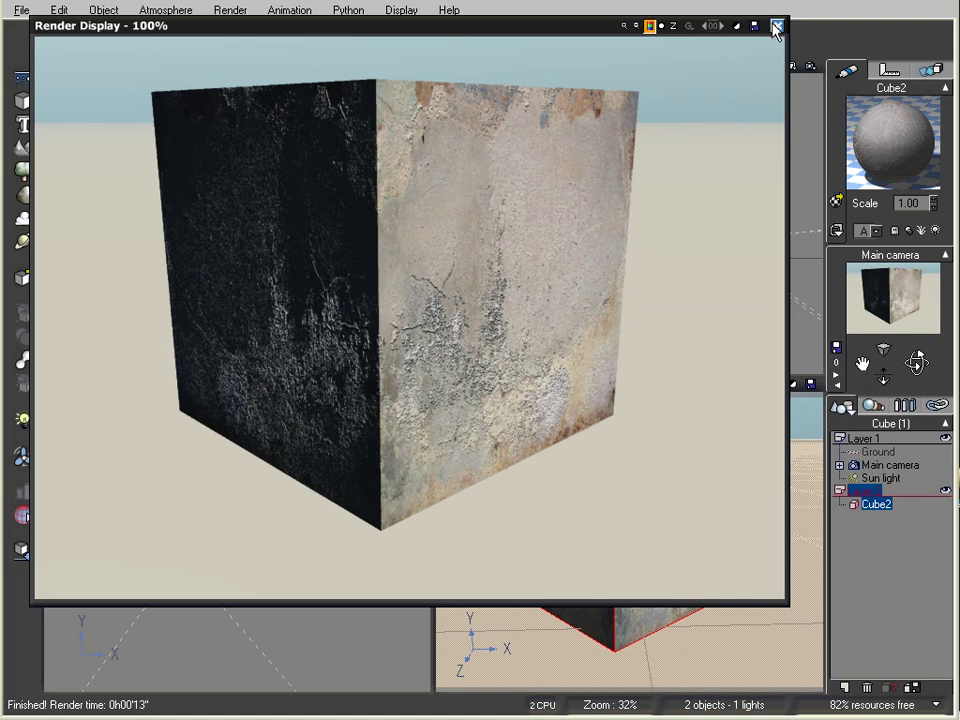
Reset the highlight function of the cube's material, turn off variable highlights, and lower the highlight global intensity to 50%
click(839, 94)
click(881, 124)
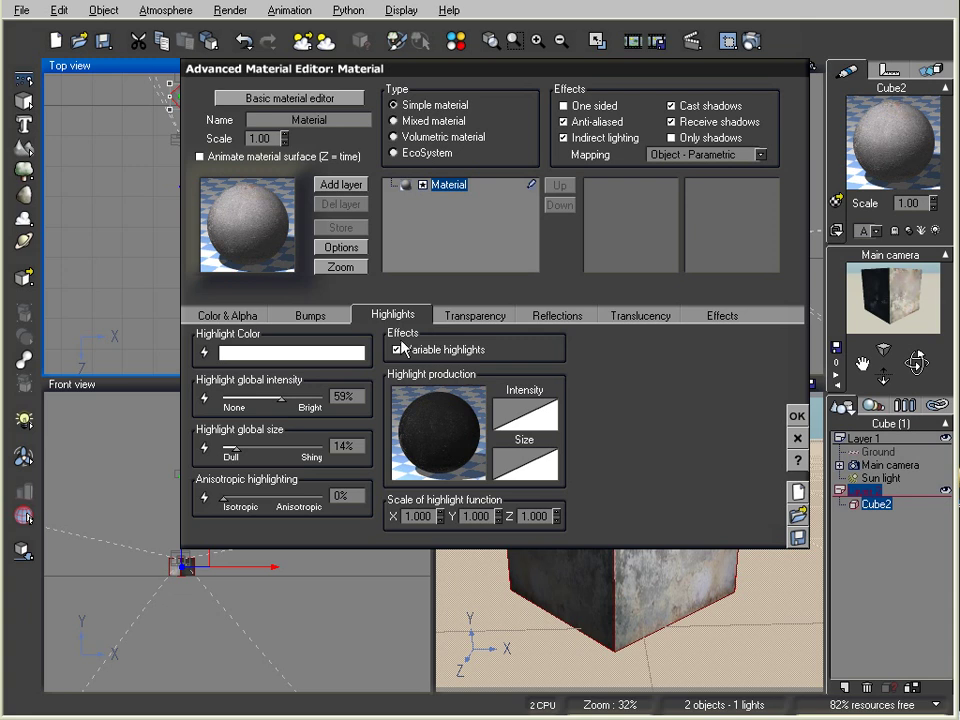
right_click(420, 433)
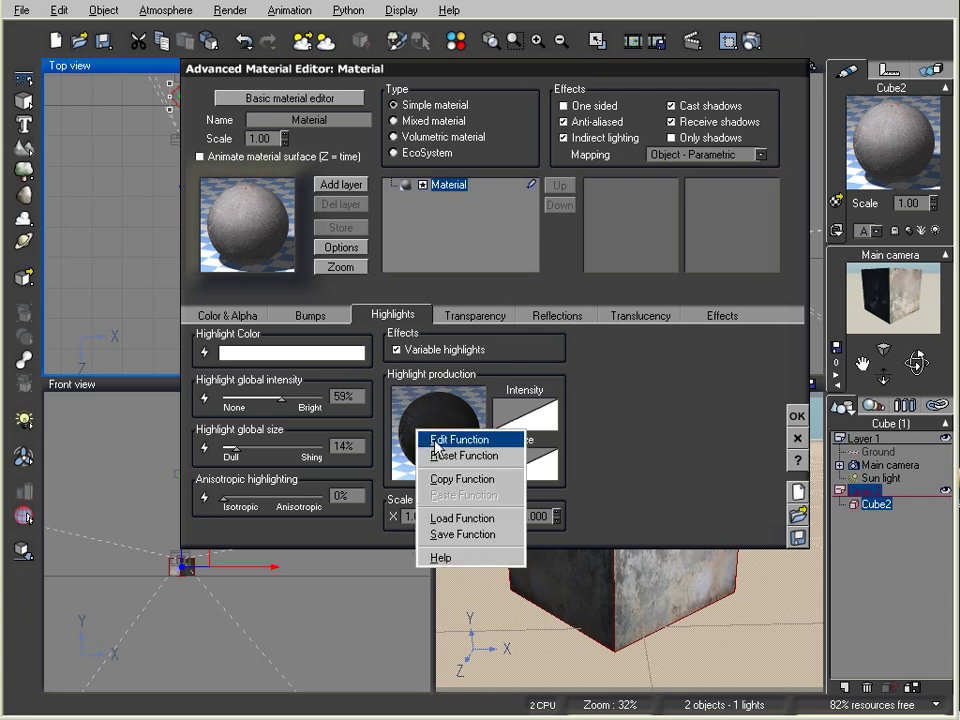
click(445, 455)
click(397, 350)
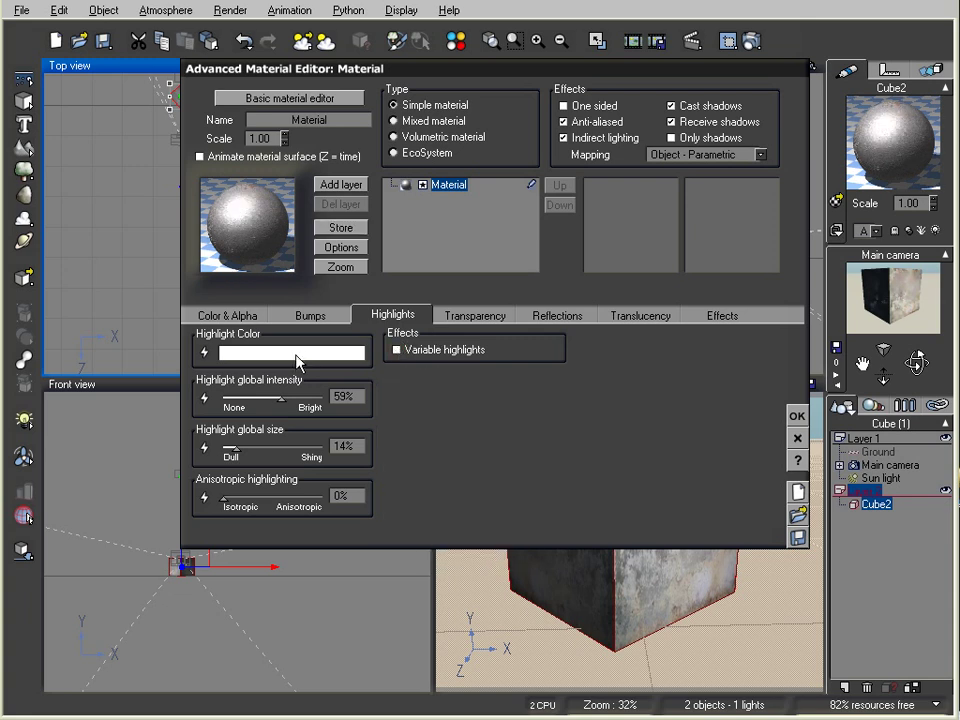
drag(318, 394, 303, 394)
Set the material's bump depth to 0.35, apply it, and render the scene
click(310, 315)
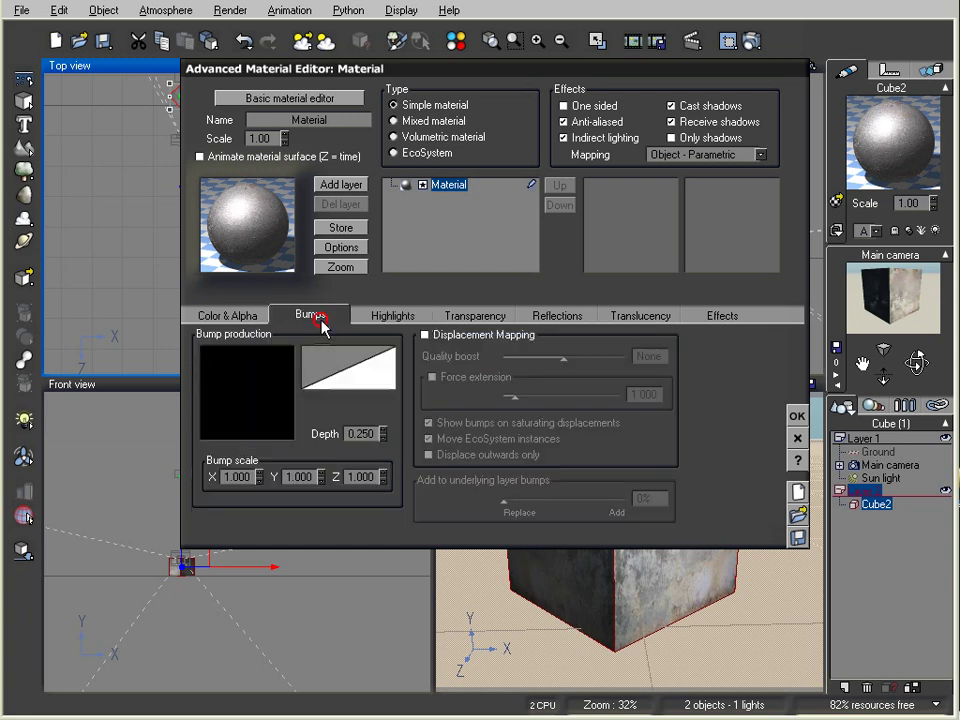
double_click(365, 432)
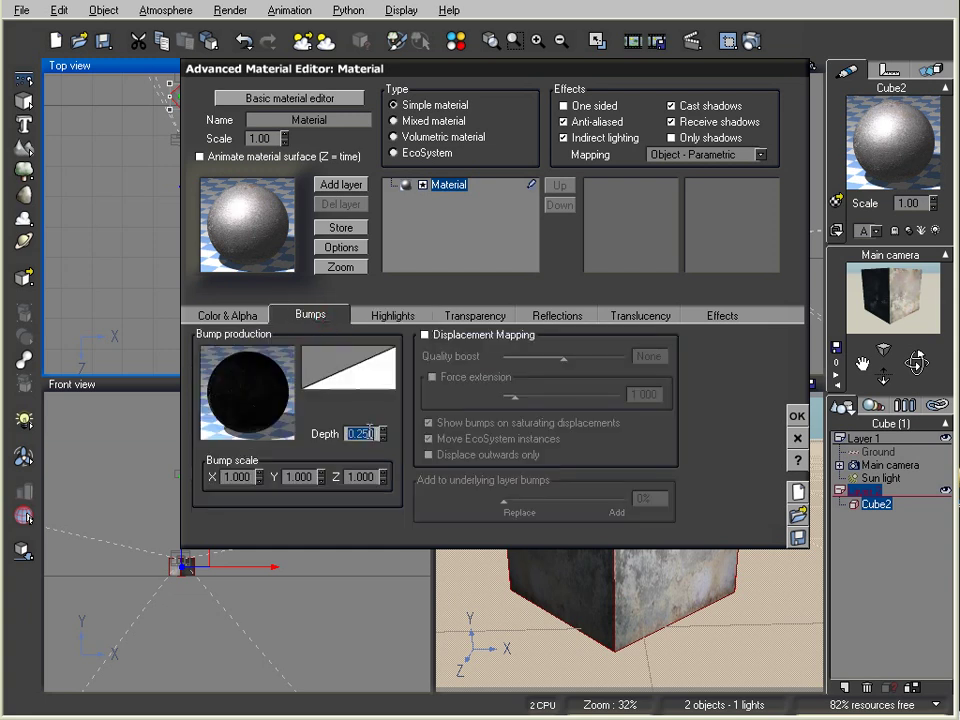
text(35)
click(797, 415)
click(751, 41)
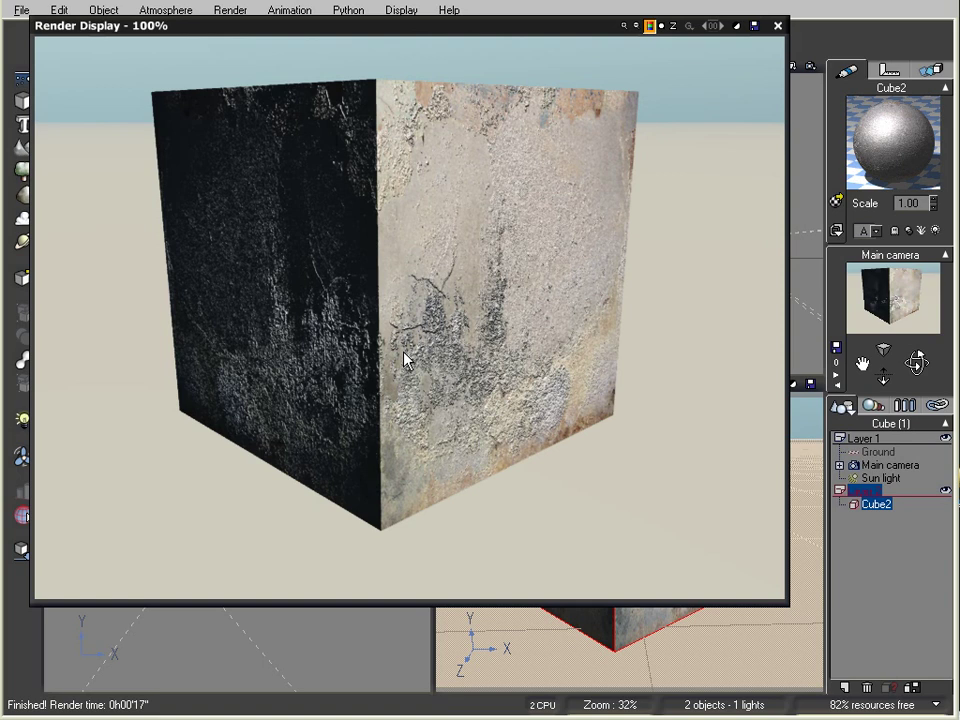
Close the render, reopen the cube's material, and examine the projected texture map driving its bump function
click(776, 27)
double_click(884, 137)
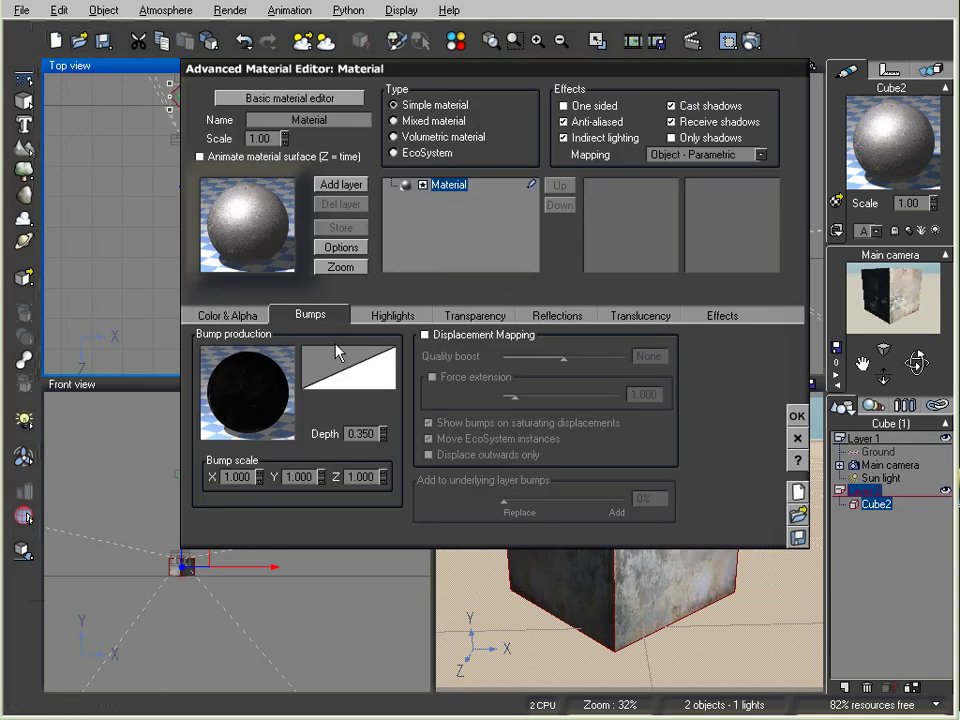
click(400, 315)
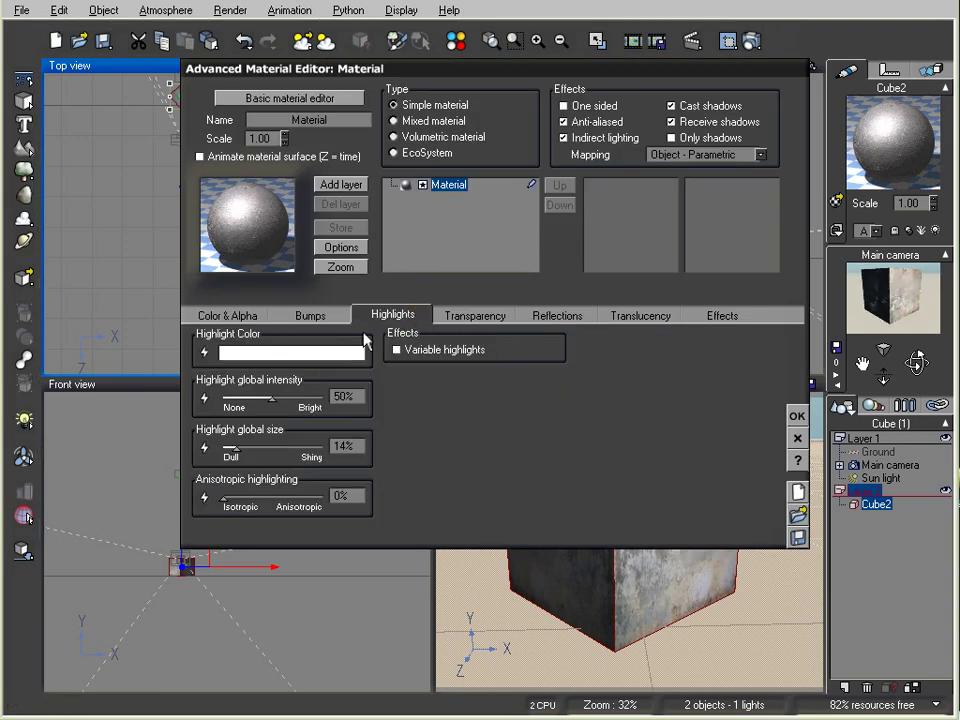
click(328, 318)
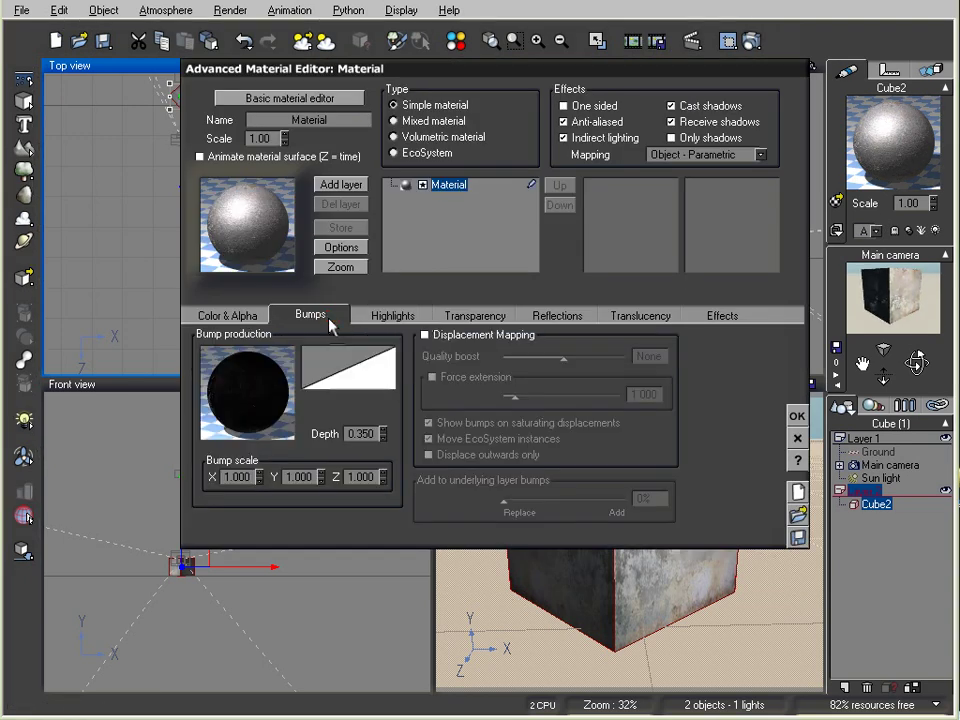
right_click(274, 381)
click(286, 387)
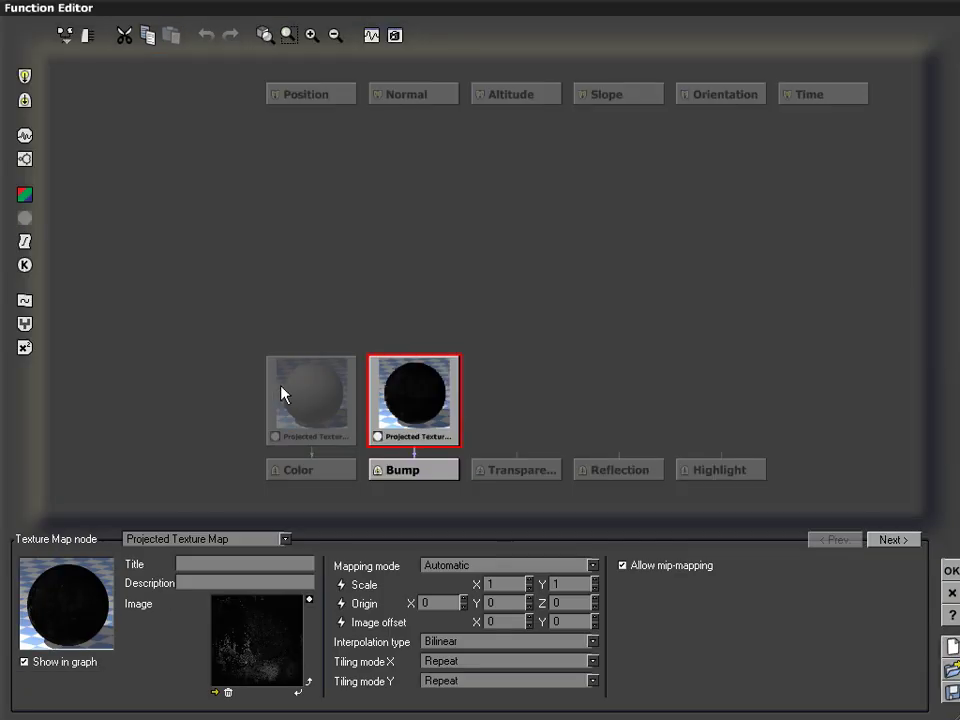
drag(392, 399, 427, 332)
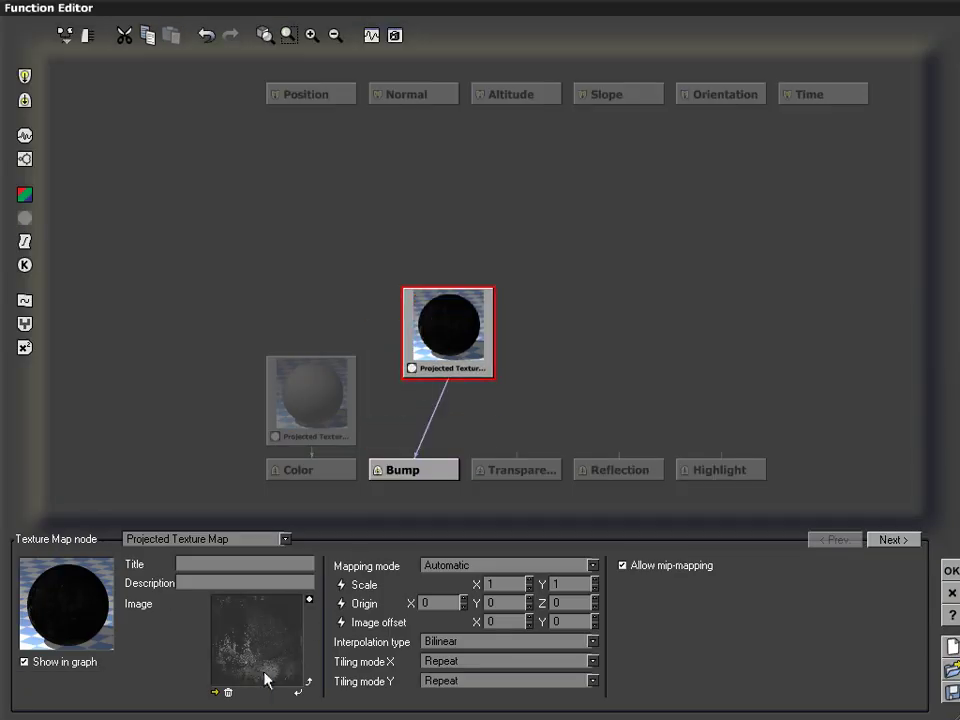
click(951, 570)
Review the color and bump maps in the basic material editor, accept the material, and render the scene again
click(240, 103)
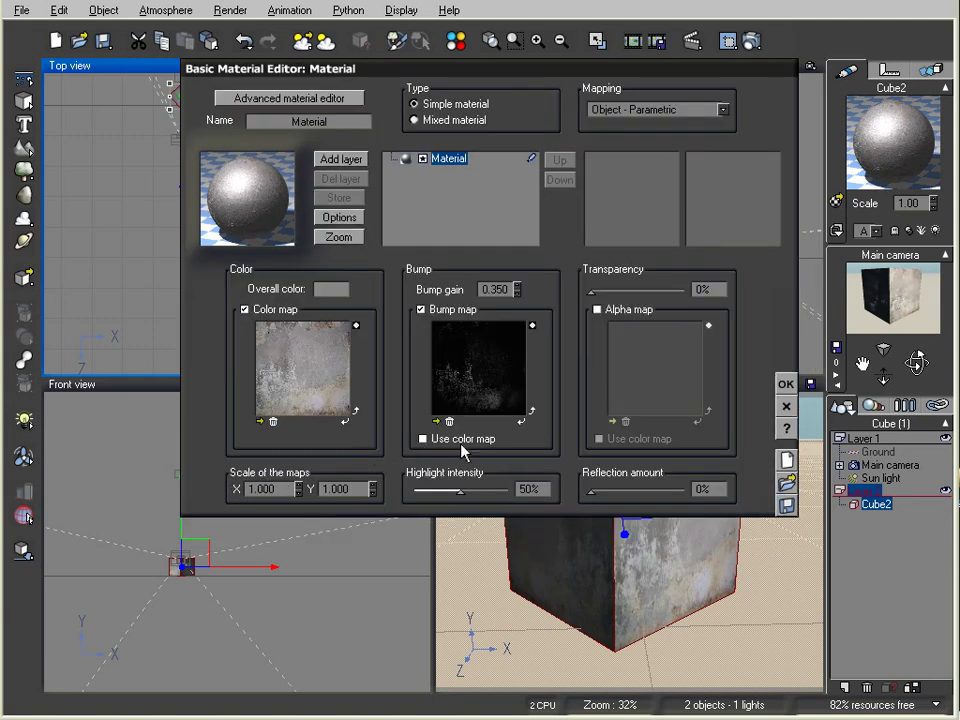
drag(568, 369, 573, 425)
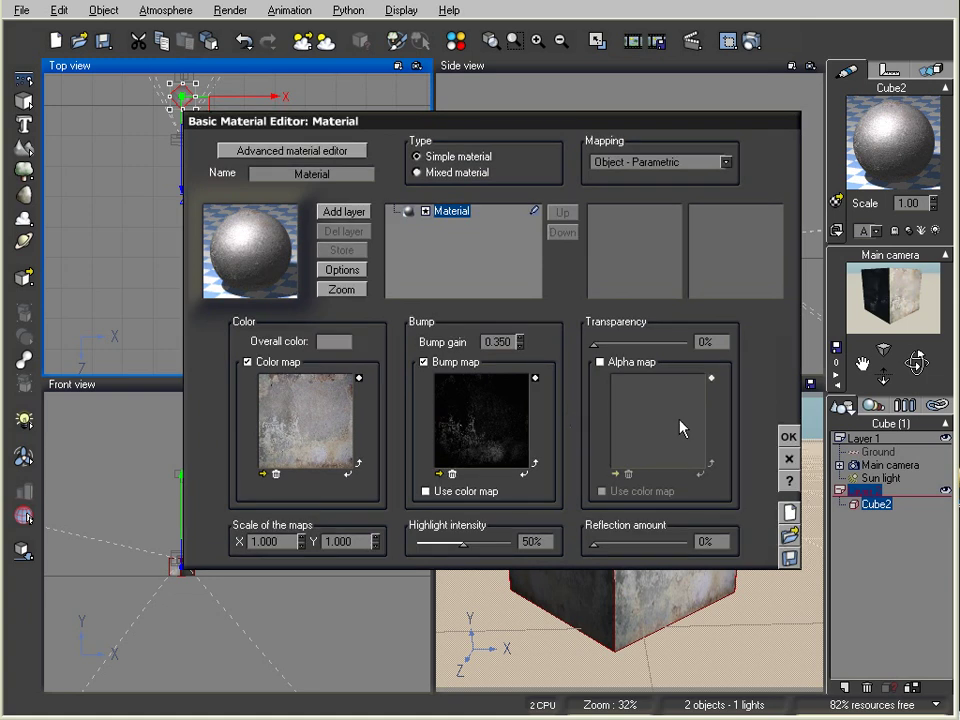
click(788, 440)
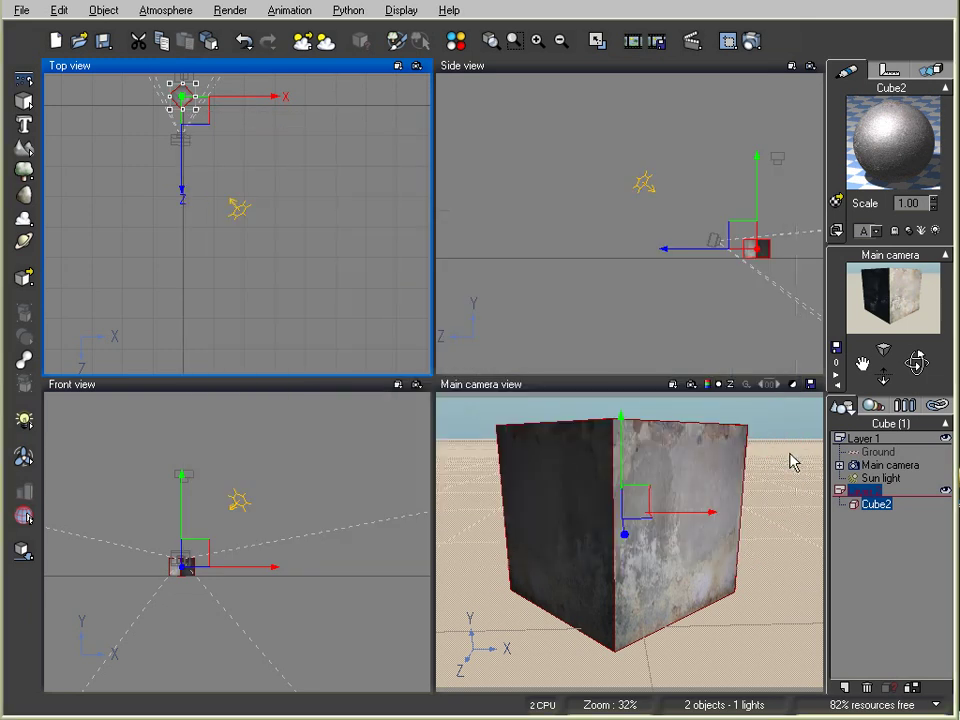
click(752, 42)
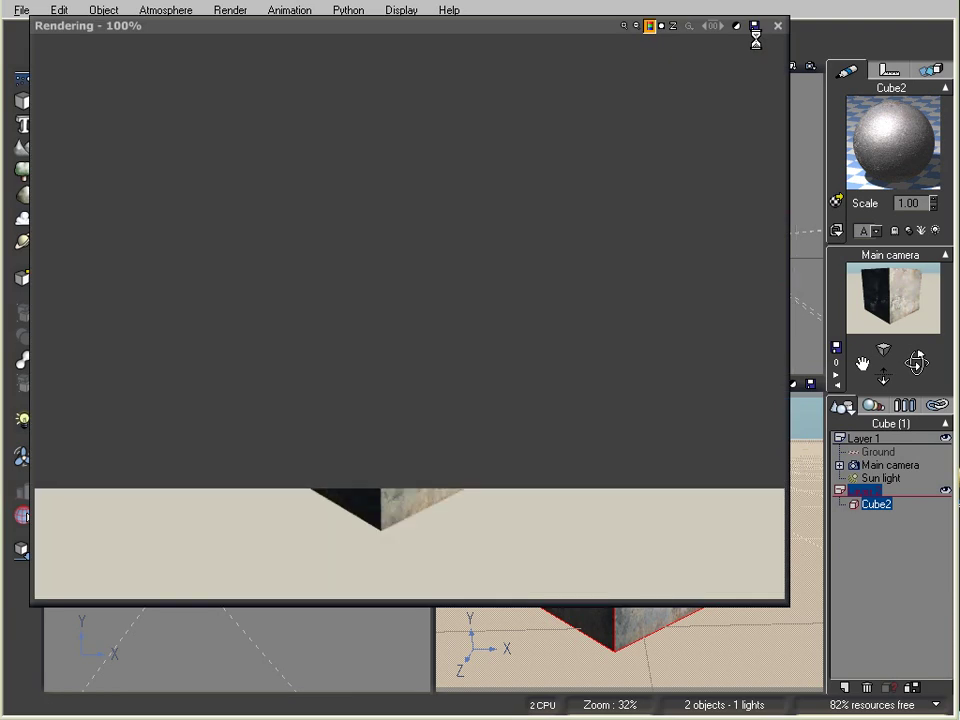